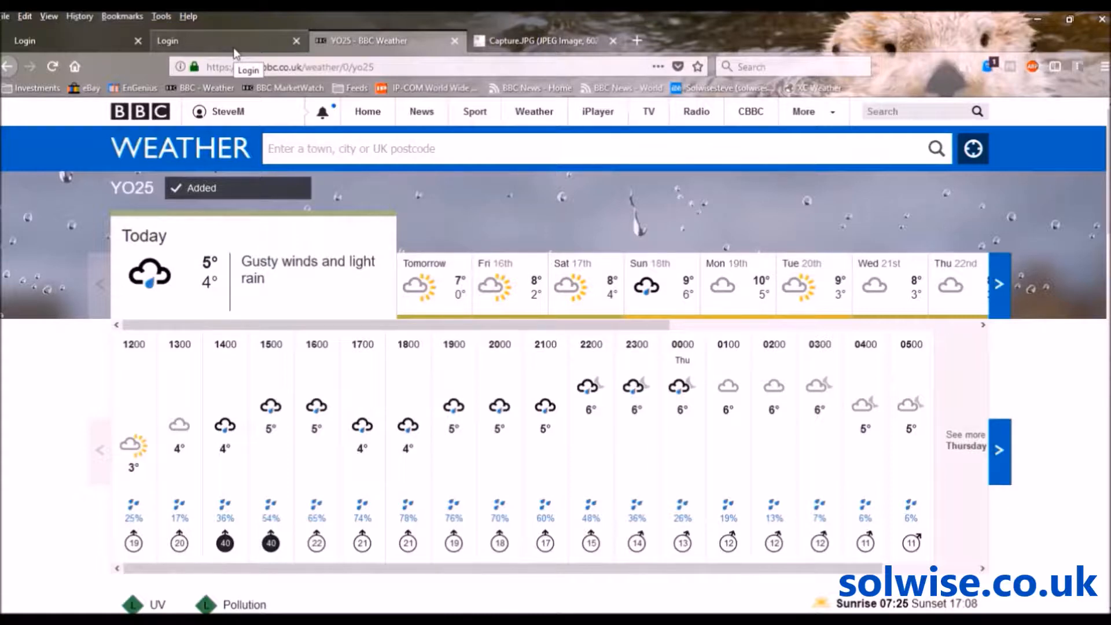
Log in to ezMaster with the admin username and the account password
{"action": "left_click", "coordinate": [230, 46]}
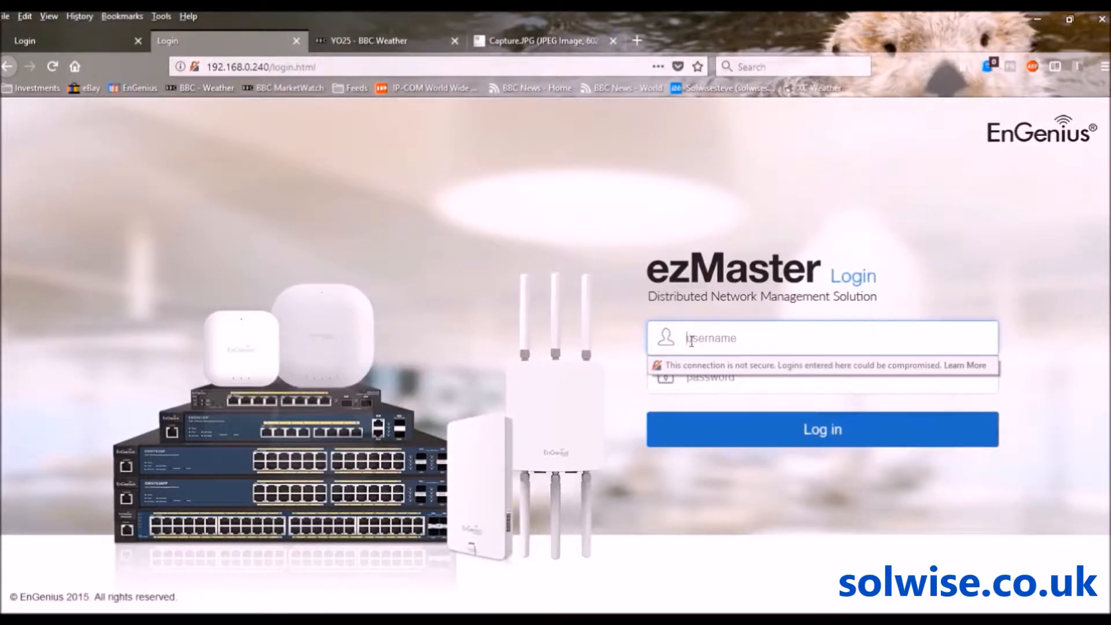
{"action": "type", "text": "admin"}
{"action": "key", "text": "Tab"}
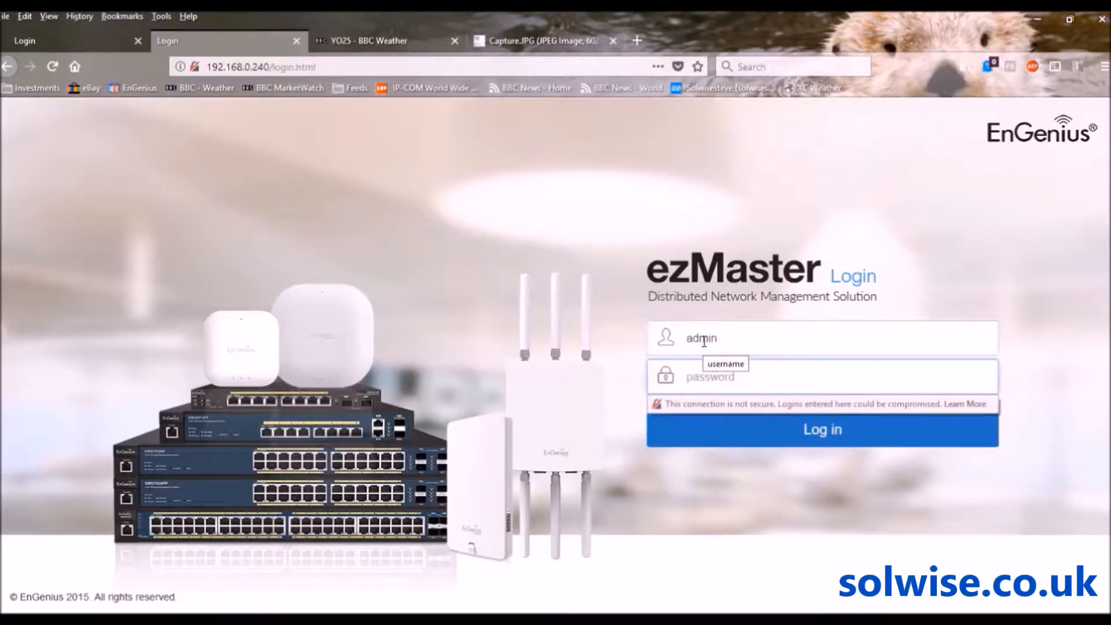
{"action": "type", "text": "admin1234"}
{"action": "key", "text": "Return"}
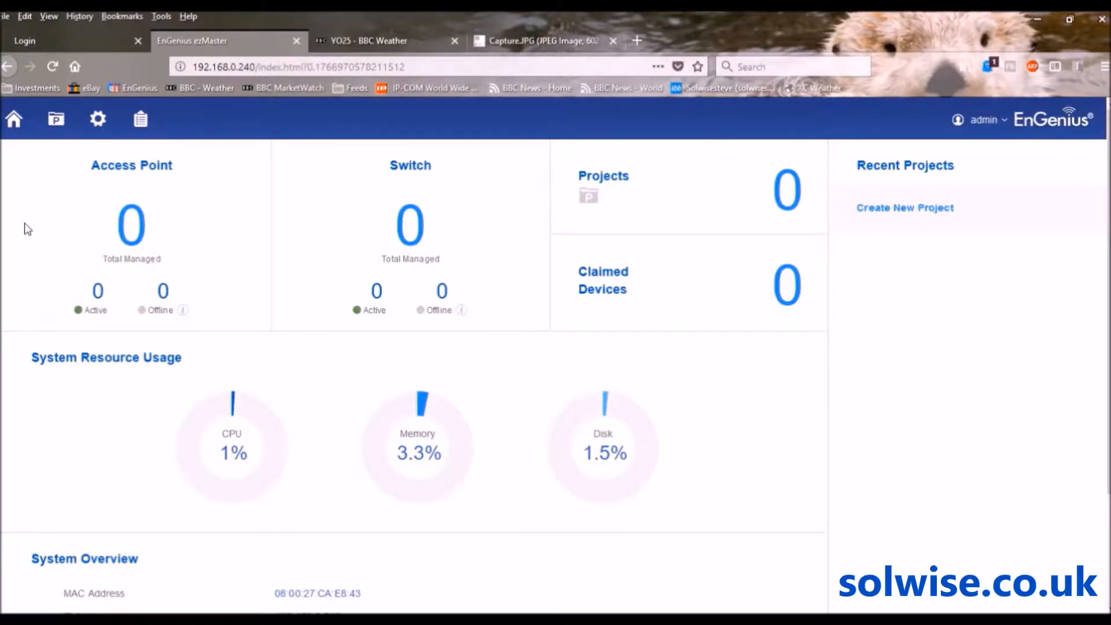
Go to the Projects page from the top toolbar
{"action": "left_click", "coordinate": [56, 121]}
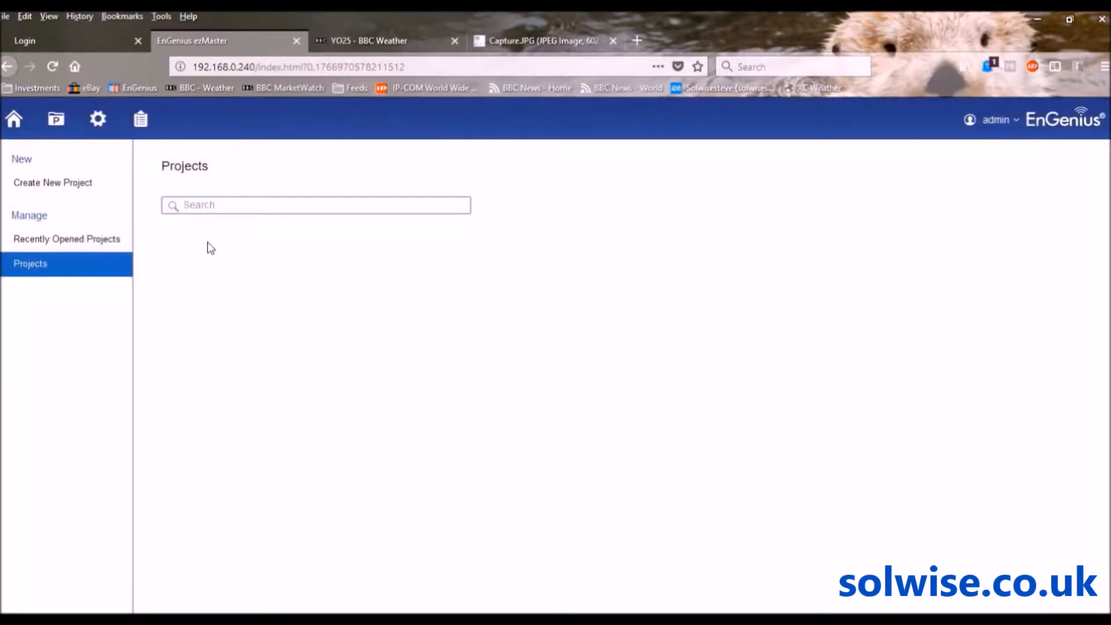
Create a new project with the name 'local scan'
{"action": "left_click", "coordinate": [57, 186]}
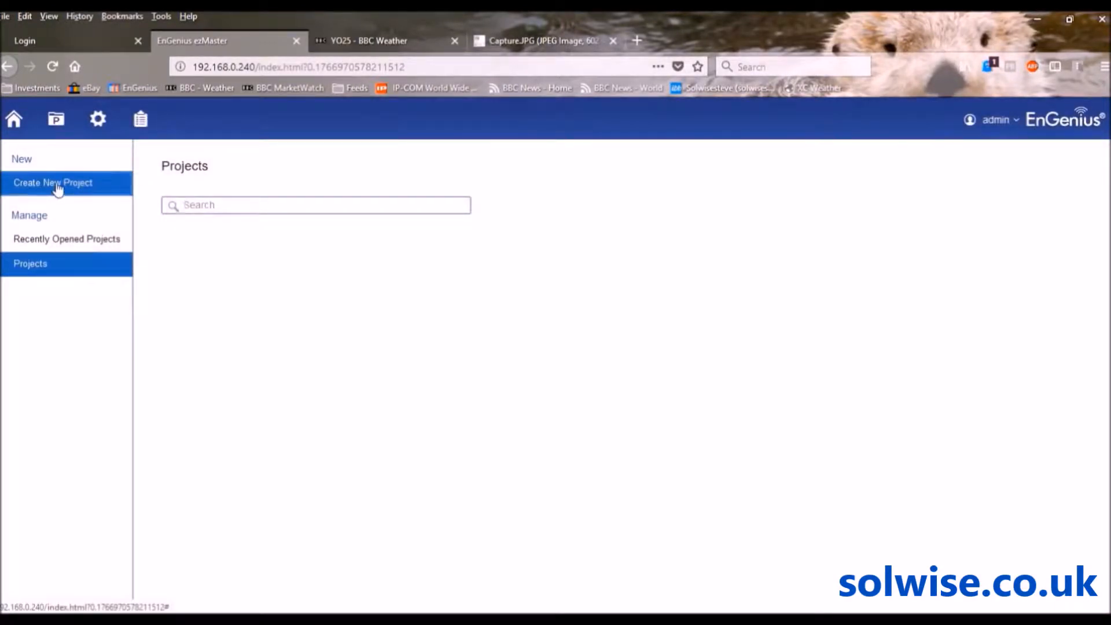
{"action": "left_click", "coordinate": [261, 200]}
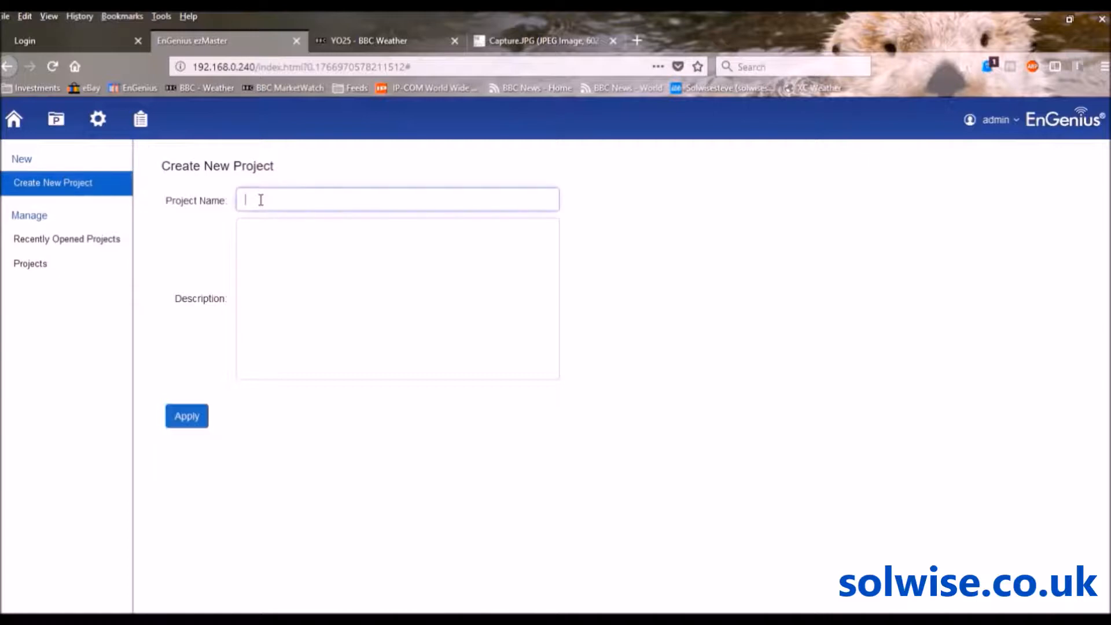
{"action": "type", "text": "local scan"}
{"action": "left_click", "coordinate": [192, 416]}
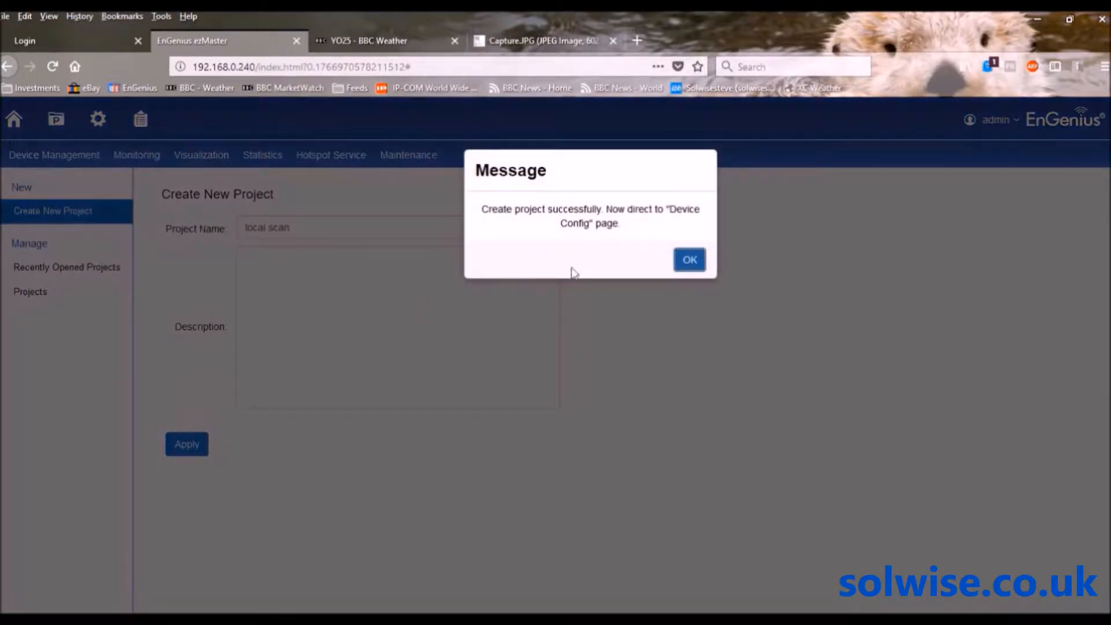
Select both pending EWS310AP access points in Pending Approval and add them to local scan
{"action": "left_click", "coordinate": [686, 260]}
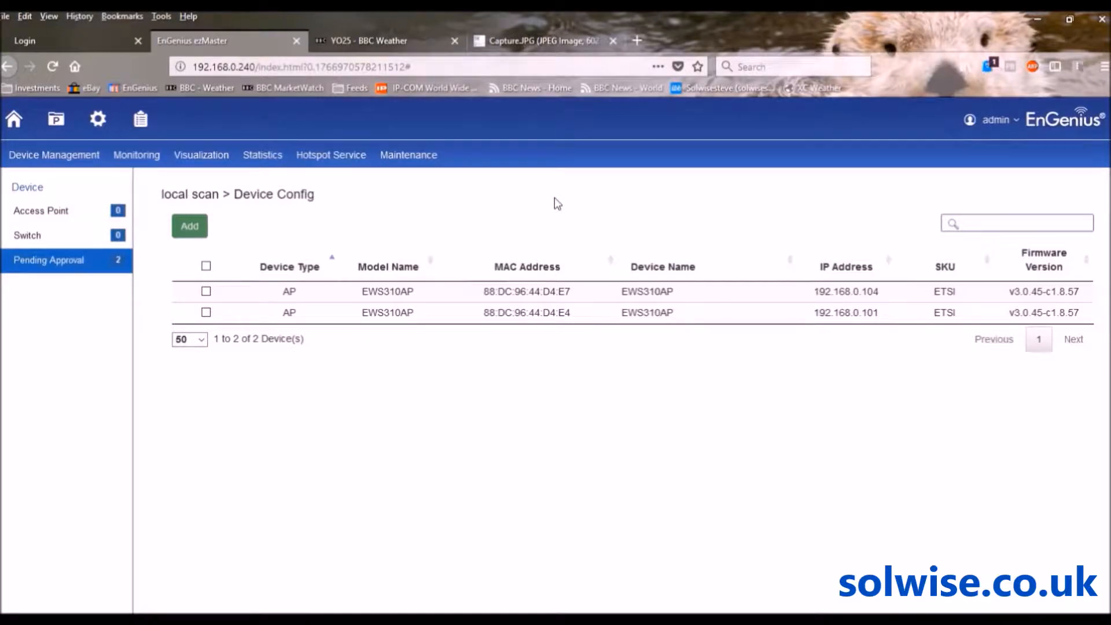
{"action": "left_click", "coordinate": [205, 267]}
{"action": "left_click", "coordinate": [189, 225]}
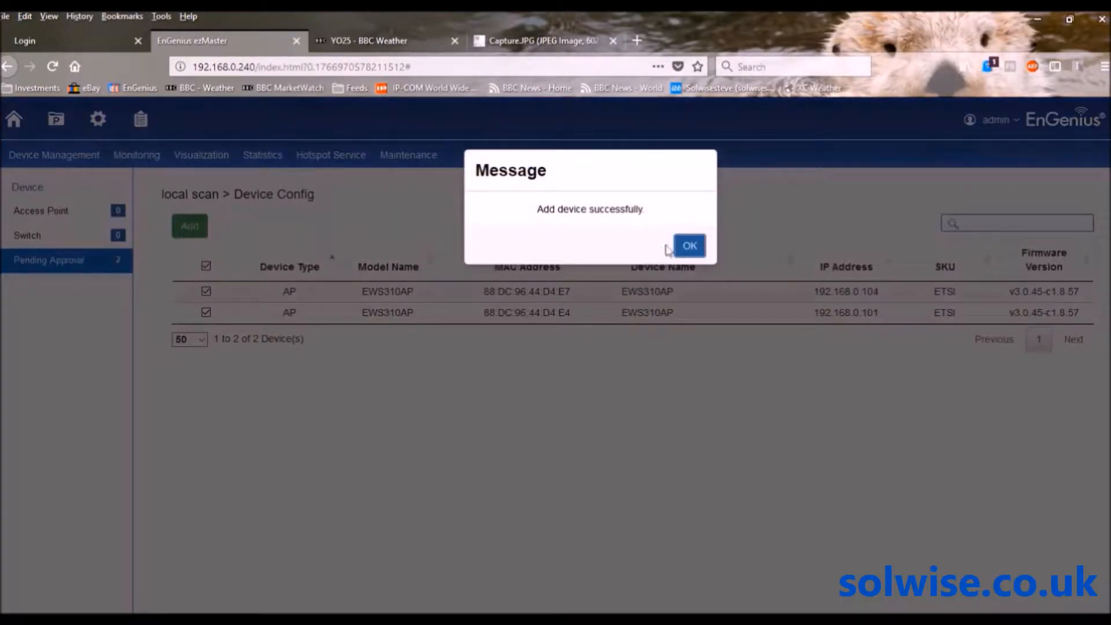
{"action": "left_click", "coordinate": [689, 245]}
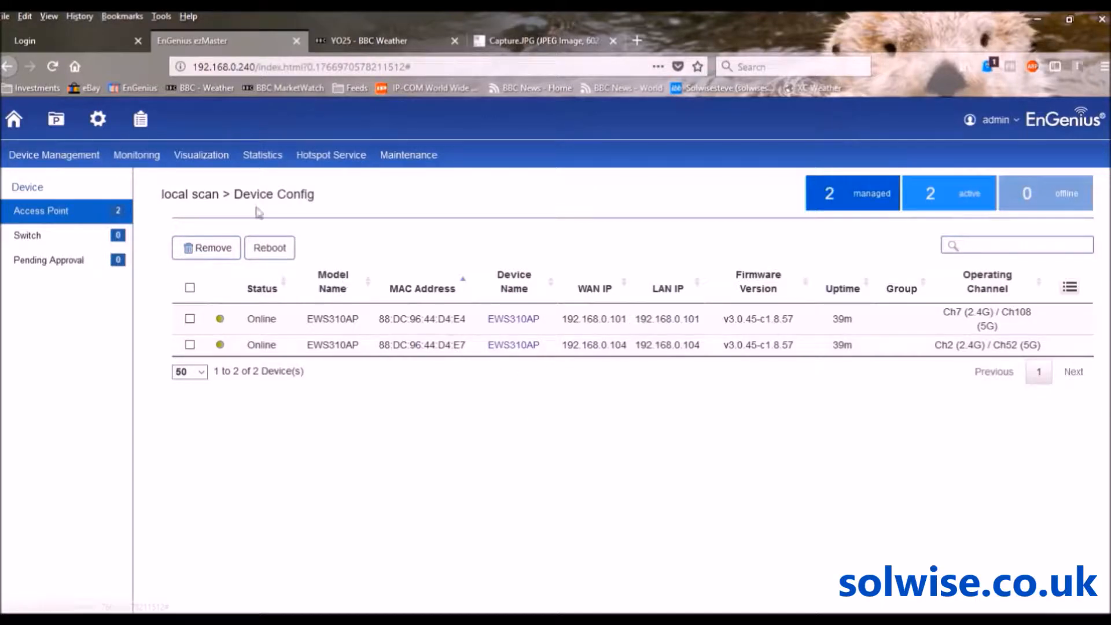
Go to Device Inventory and start registering a new device with Add Device
{"action": "left_click", "coordinate": [152, 123]}
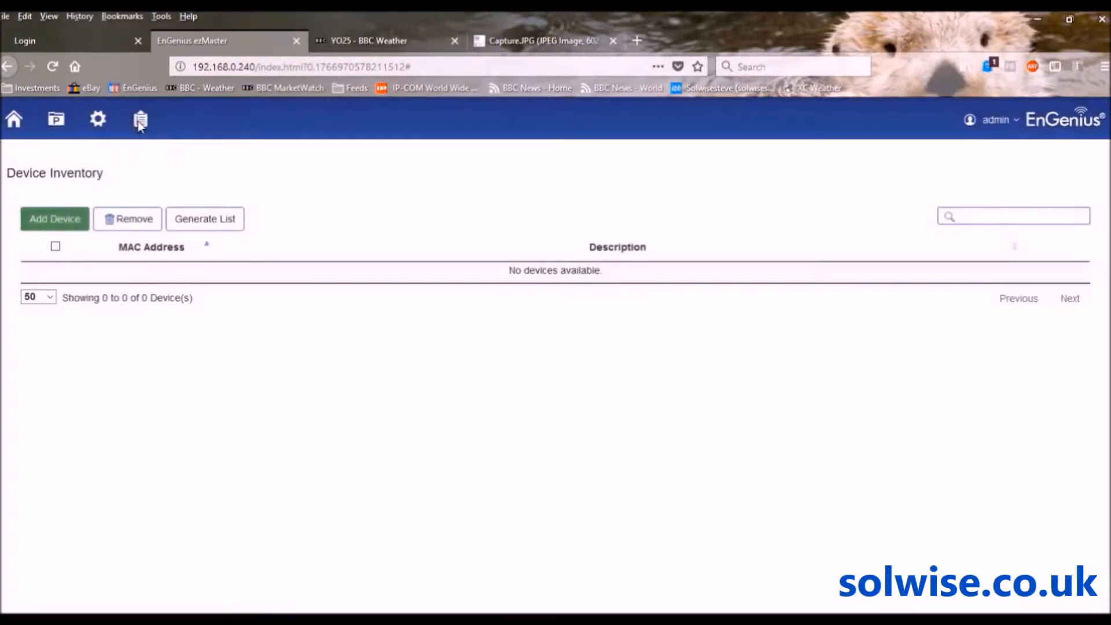
{"action": "left_click", "coordinate": [62, 219]}
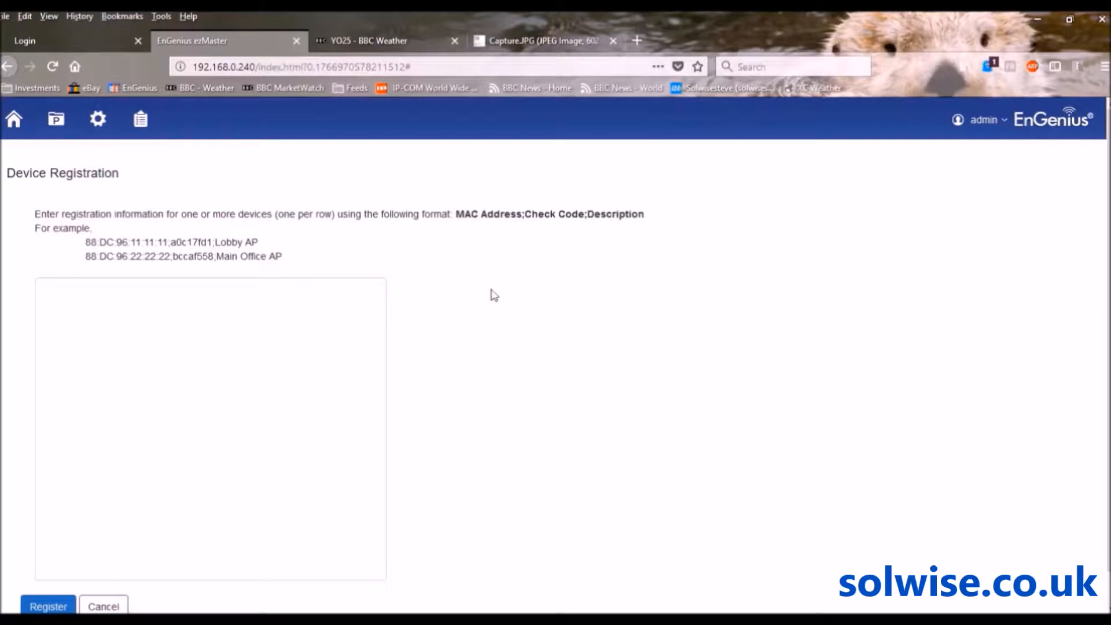
Check the Capture.JPG device label image, then return to ezMaster's Device Registration page
{"action": "left_click", "coordinate": [520, 41]}
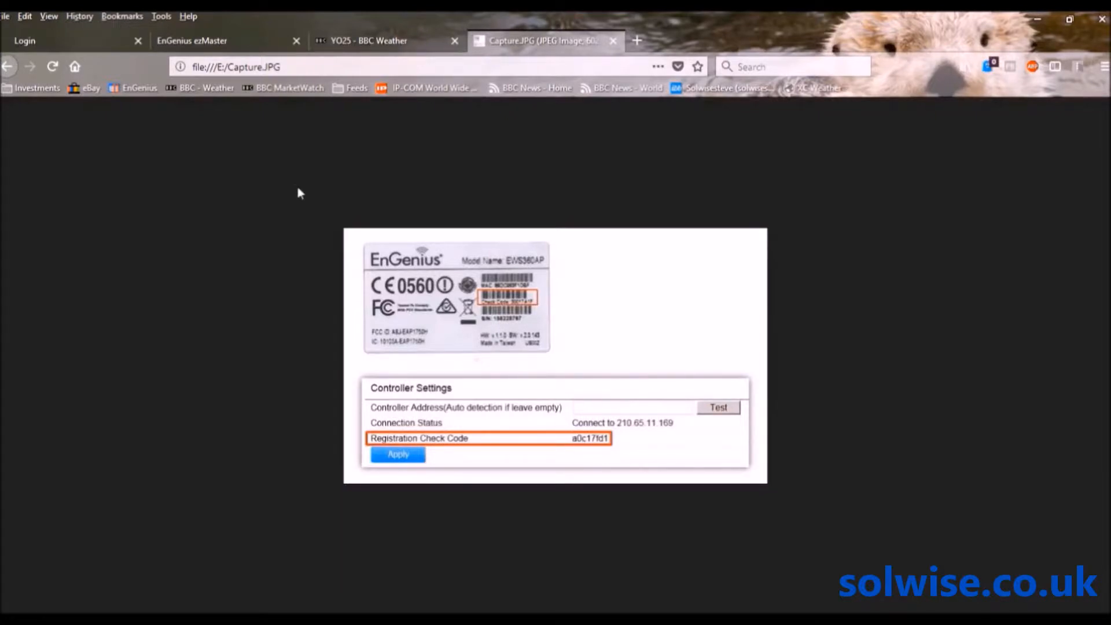
{"action": "left_click", "coordinate": [205, 39]}
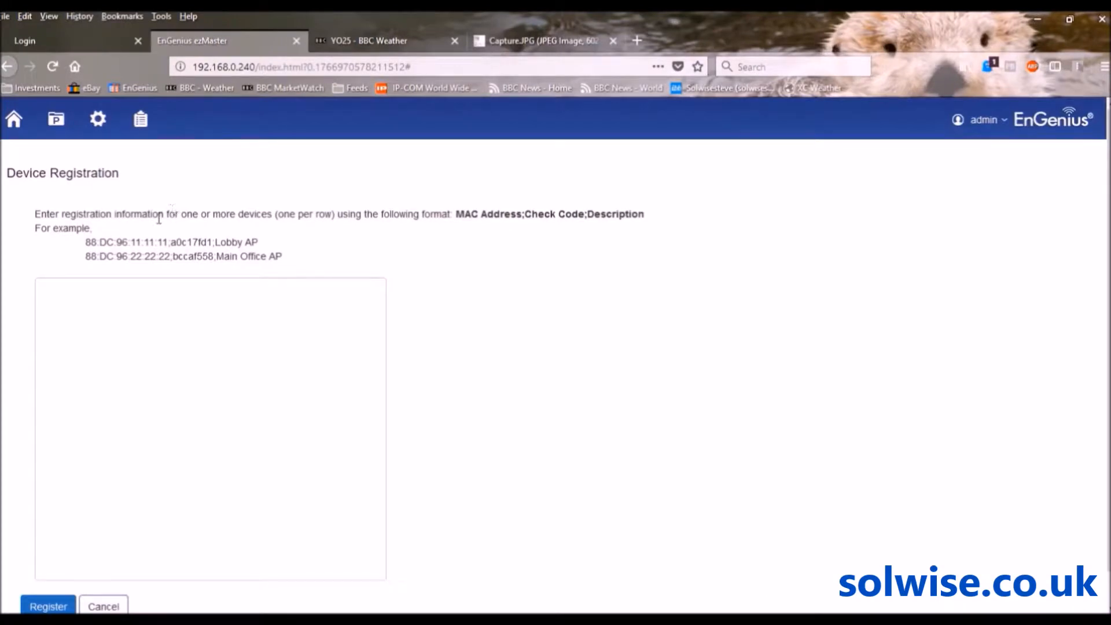
{"action": "left_click", "coordinate": [66, 285]}
Log in to the EWS7928P switch web UI with the admin username and its password
{"action": "left_click", "coordinate": [47, 37]}
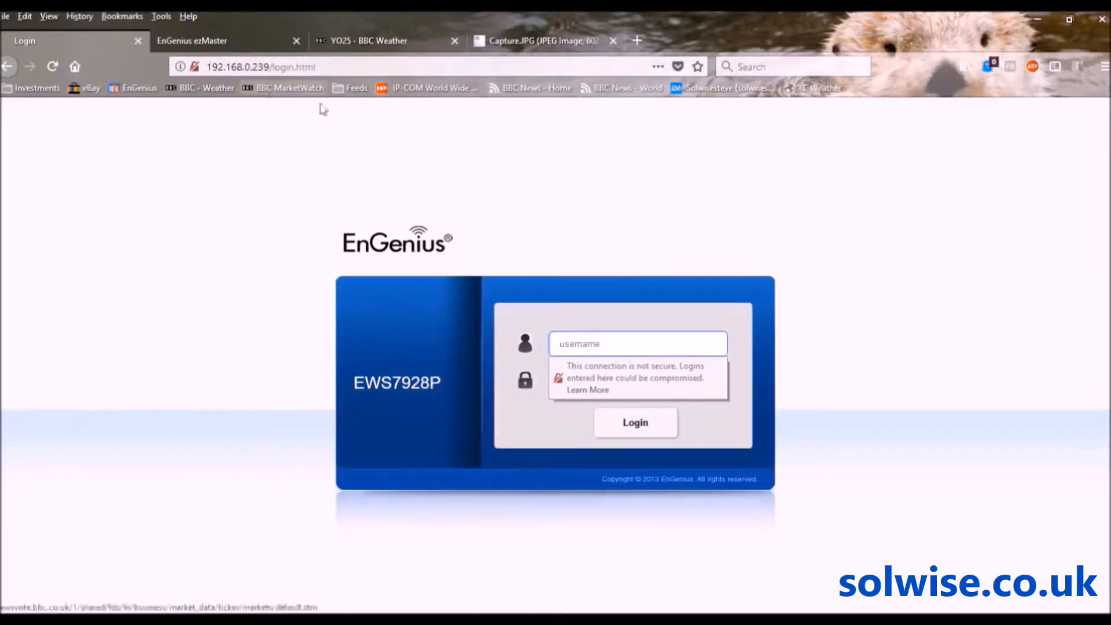
{"action": "type", "text": "admin"}
{"action": "key", "text": "Tab"}
{"action": "type", "text": "admin1234"}
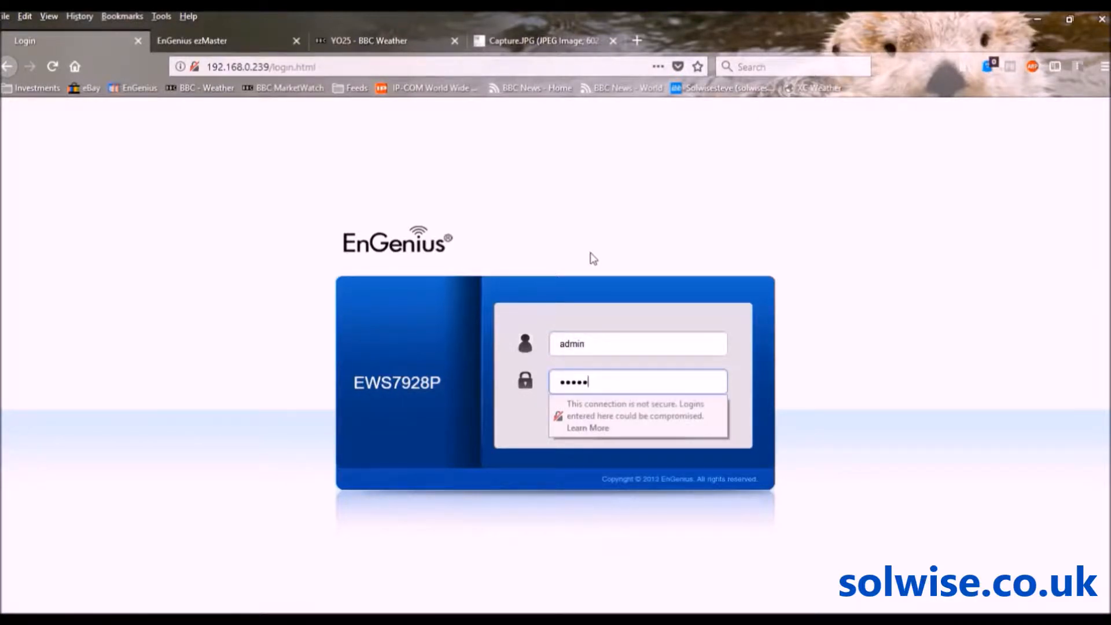
{"action": "key", "text": "Return"}
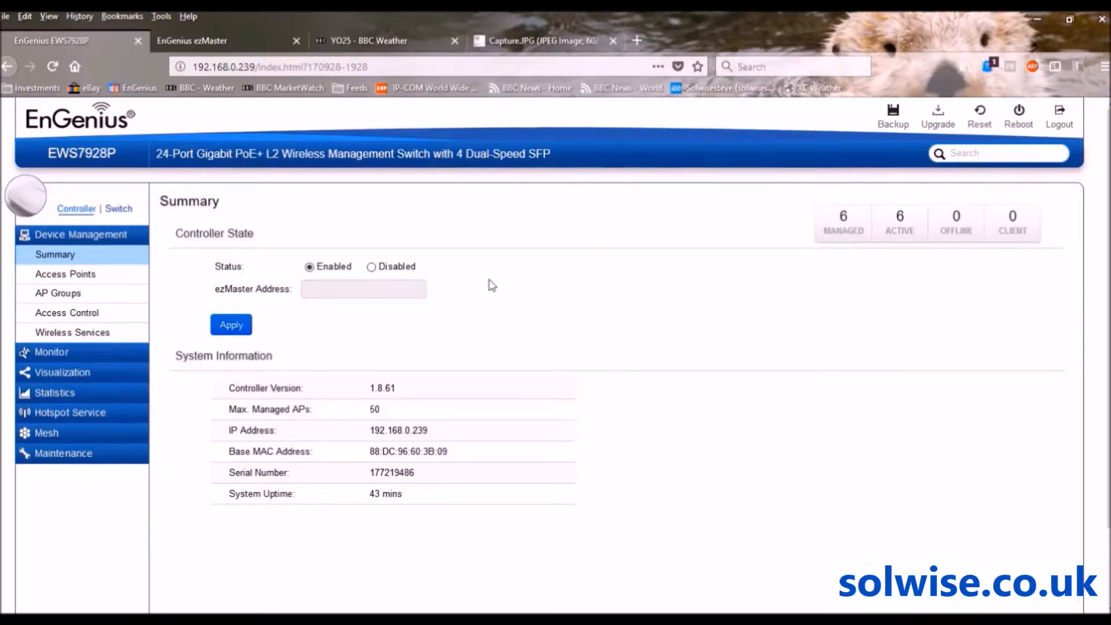
Show the six managed access points under Device Management and expand the Maintenance menu
{"action": "left_click", "coordinate": [60, 276]}
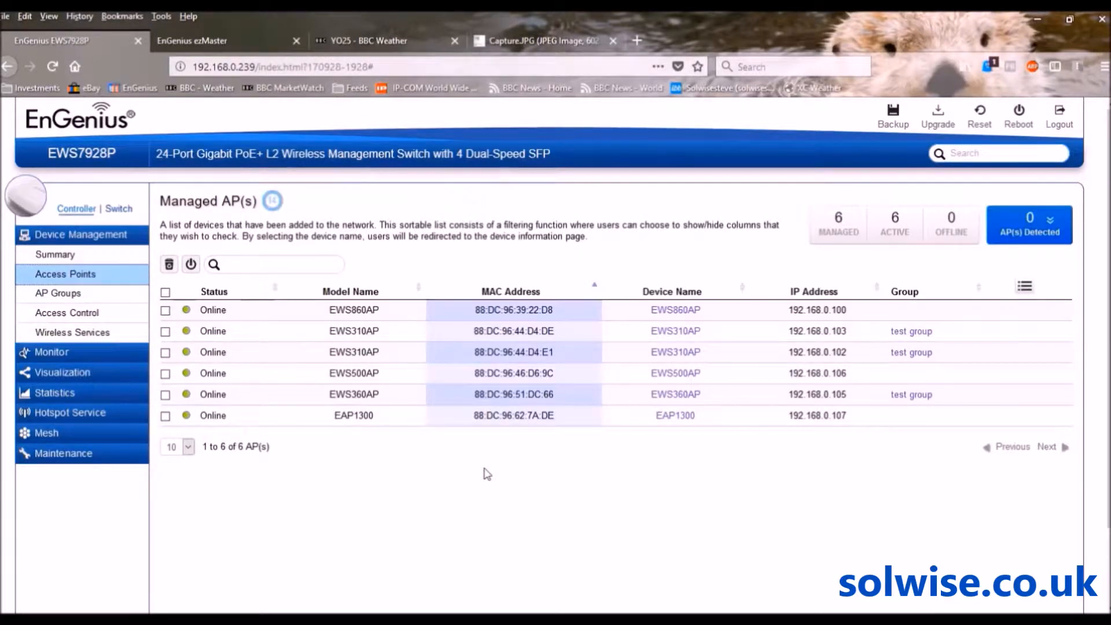
{"action": "left_click", "coordinate": [64, 454]}
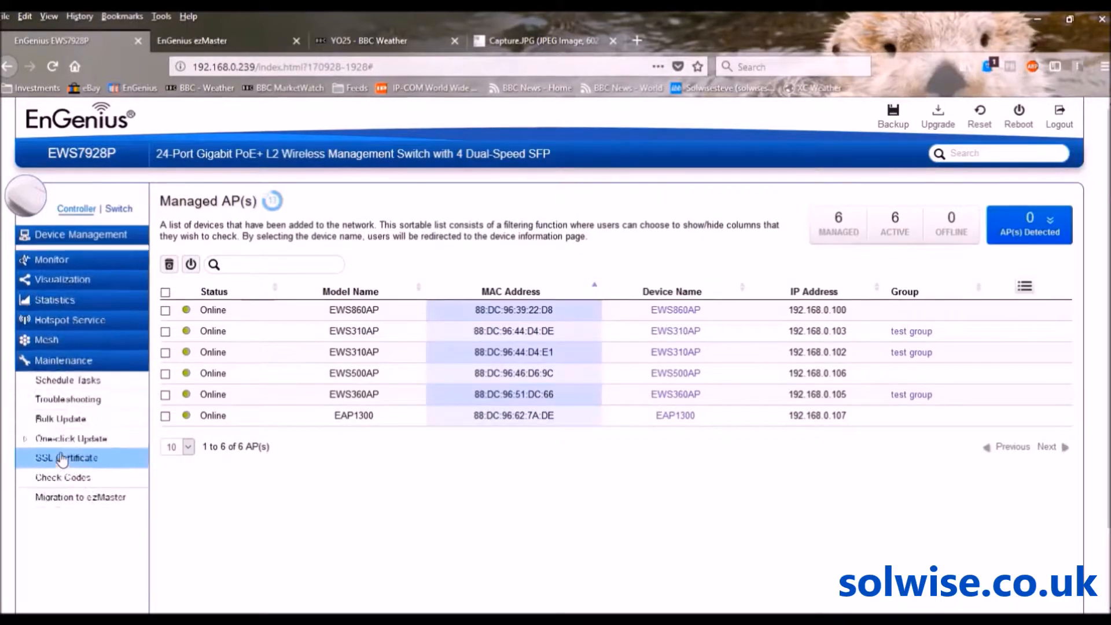
In Migration to ezMaster, enter project name 'migrate' and ezMaster IP 192.168.0.240
{"action": "left_click", "coordinate": [51, 495]}
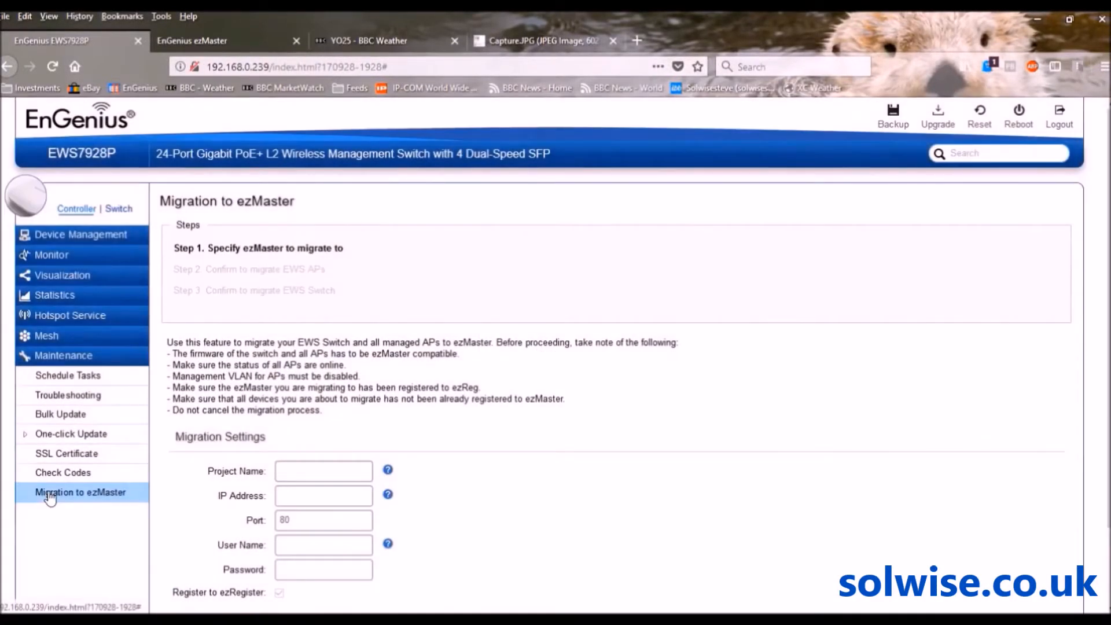
{"action": "left_click", "coordinate": [330, 470]}
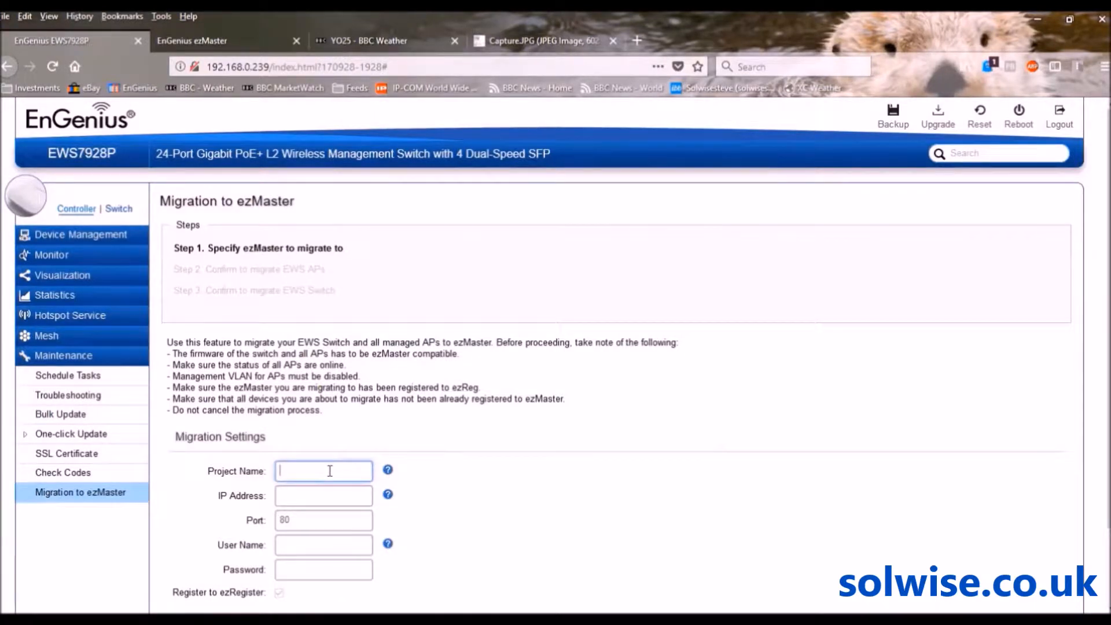
{"action": "scroll", "coordinate": [1087, 291], "scroll_direction": "down", "scroll_amount": 1}
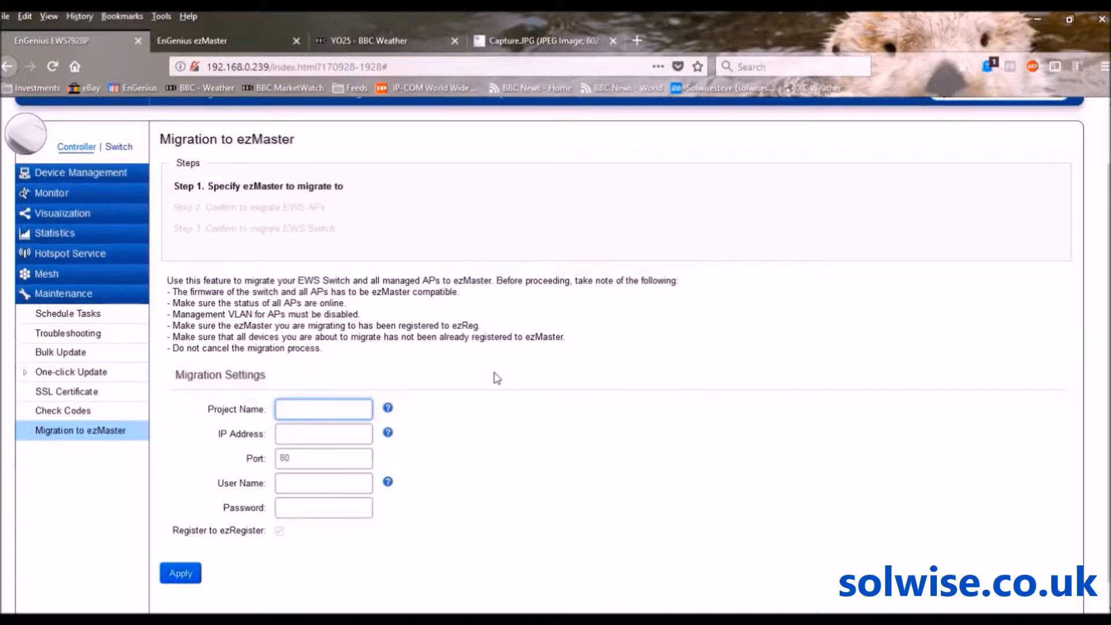
{"action": "type", "text": "migrate"}
{"action": "left_click", "coordinate": [311, 435]}
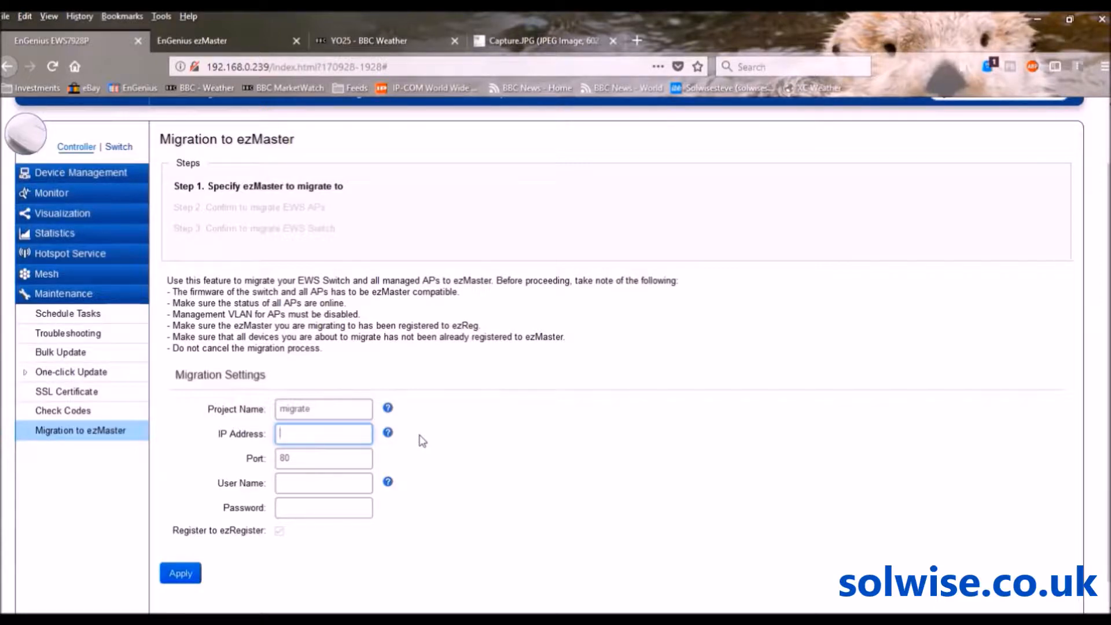
{"action": "type", "text": "192.168.0.240"}
Enter the admin username and password for ezMaster, then apply the migration settings
{"action": "left_click", "coordinate": [315, 486]}
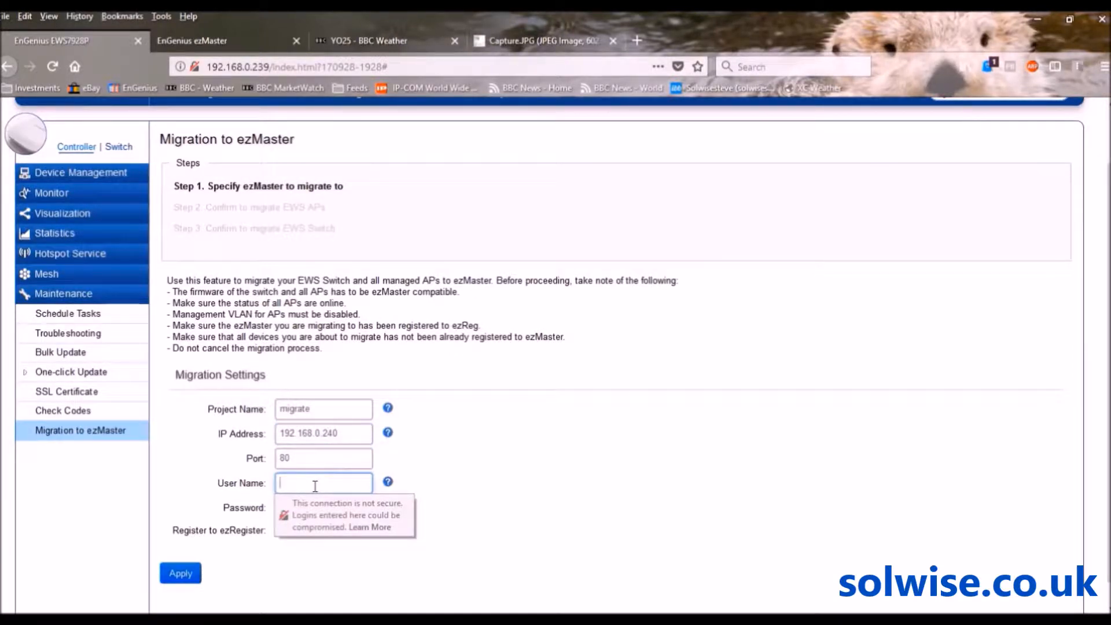
{"action": "type", "text": "admin"}
{"action": "key", "text": "Tab"}
{"action": "type", "text": "ad••••••"}
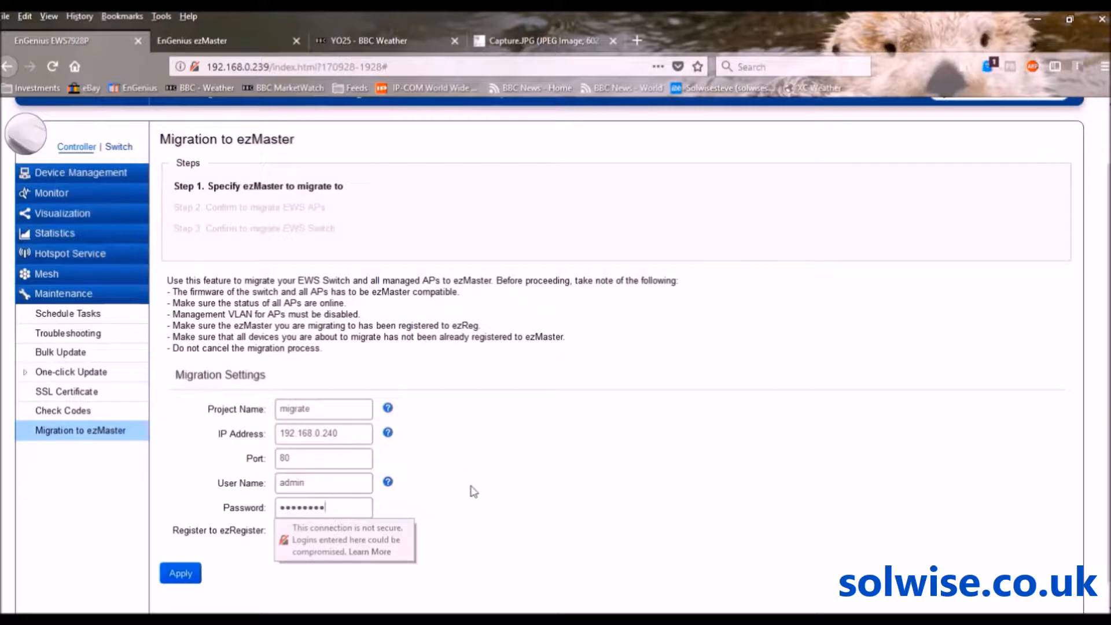
{"action": "left_click", "coordinate": [480, 495]}
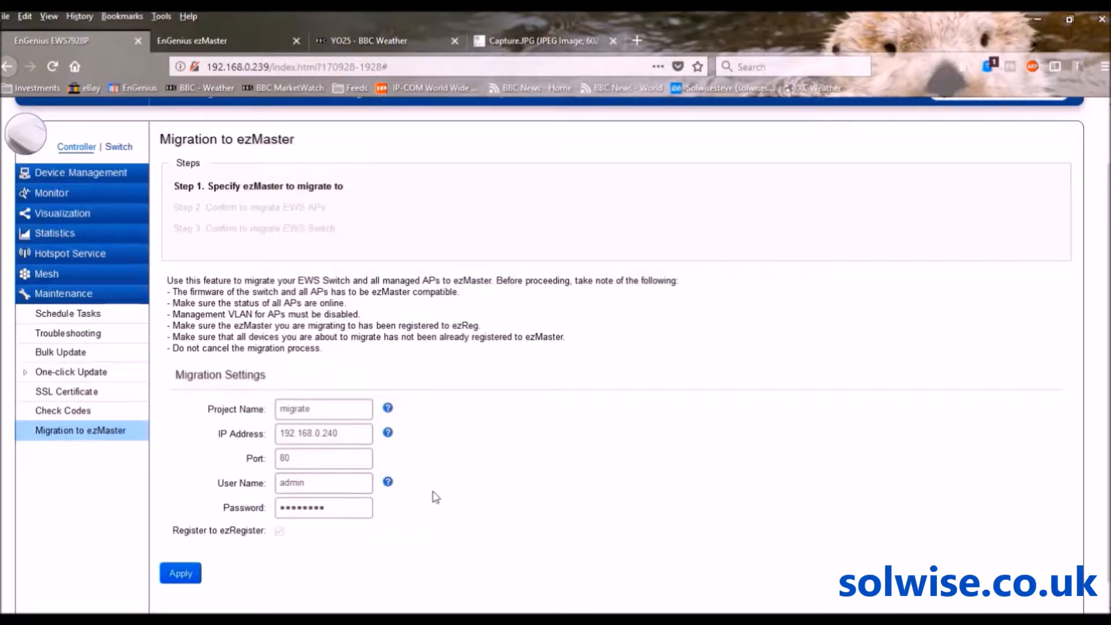
{"action": "left_click_drag", "start_coordinate": [341, 507], "coordinate": [221, 513]}
{"action": "type", "text": "•••••••••"}
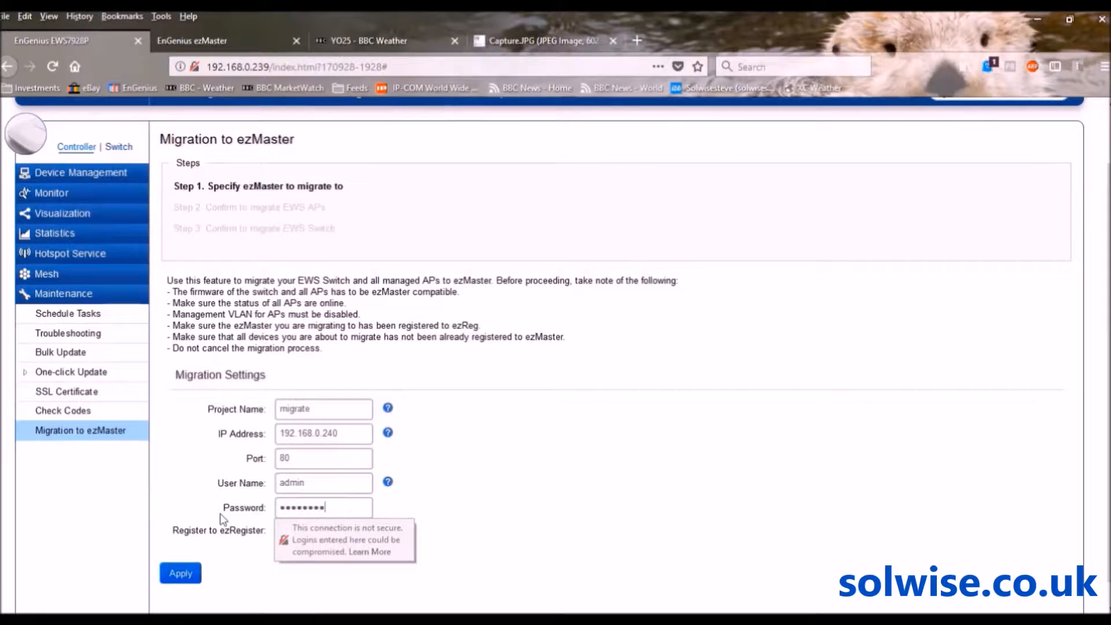
{"action": "left_click", "coordinate": [542, 495]}
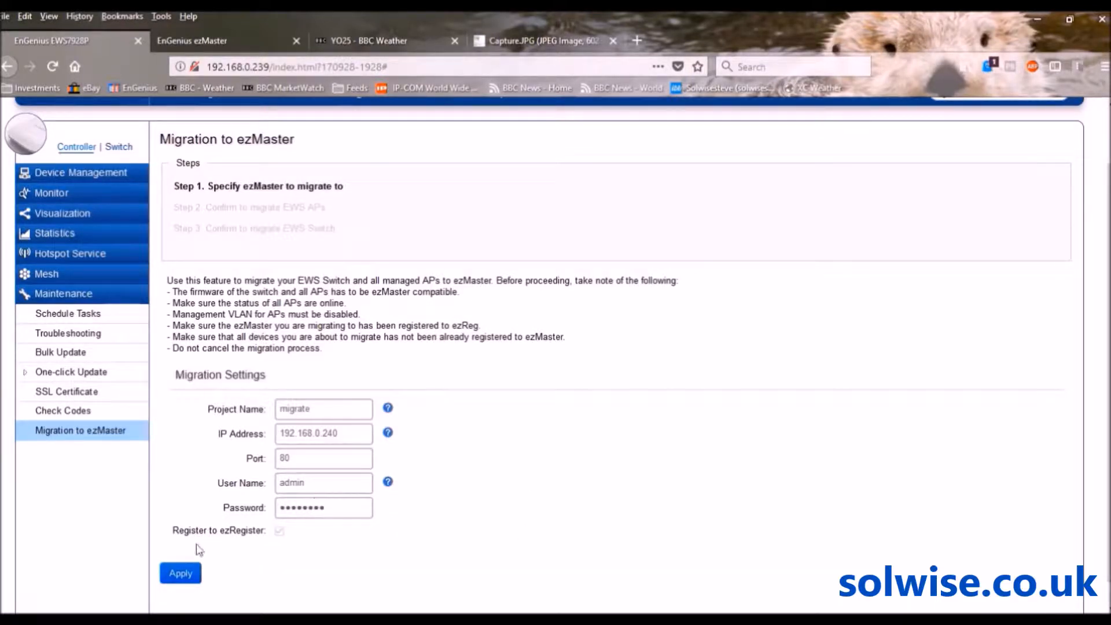
{"action": "left_click", "coordinate": [181, 574]}
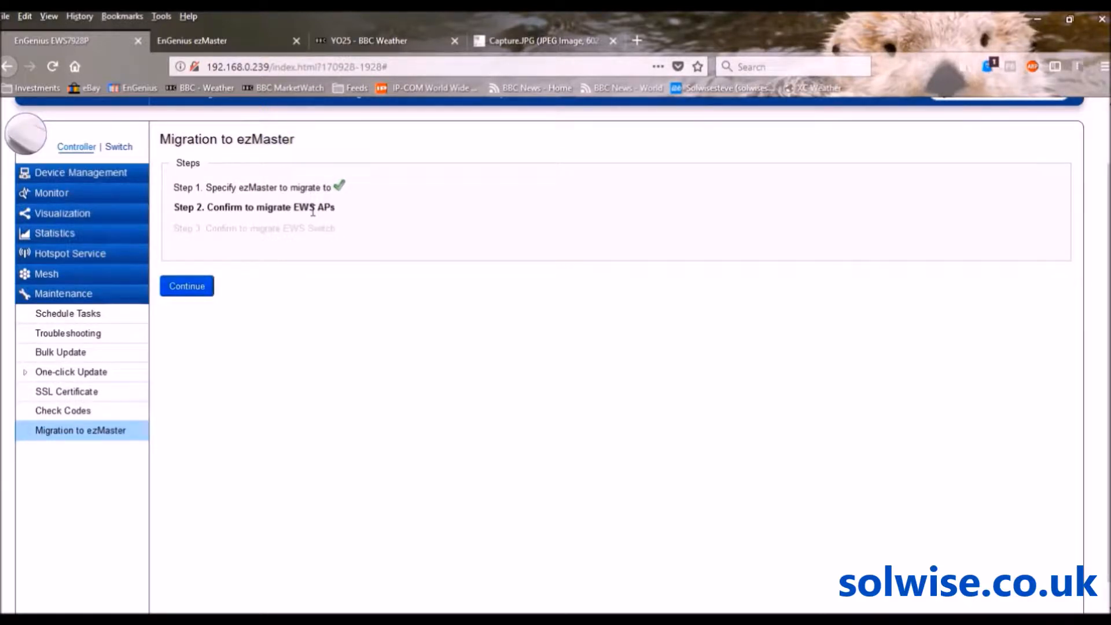
Confirm migrating the EWS access points, then the EWS switch, to ezMaster
{"action": "left_click", "coordinate": [188, 289]}
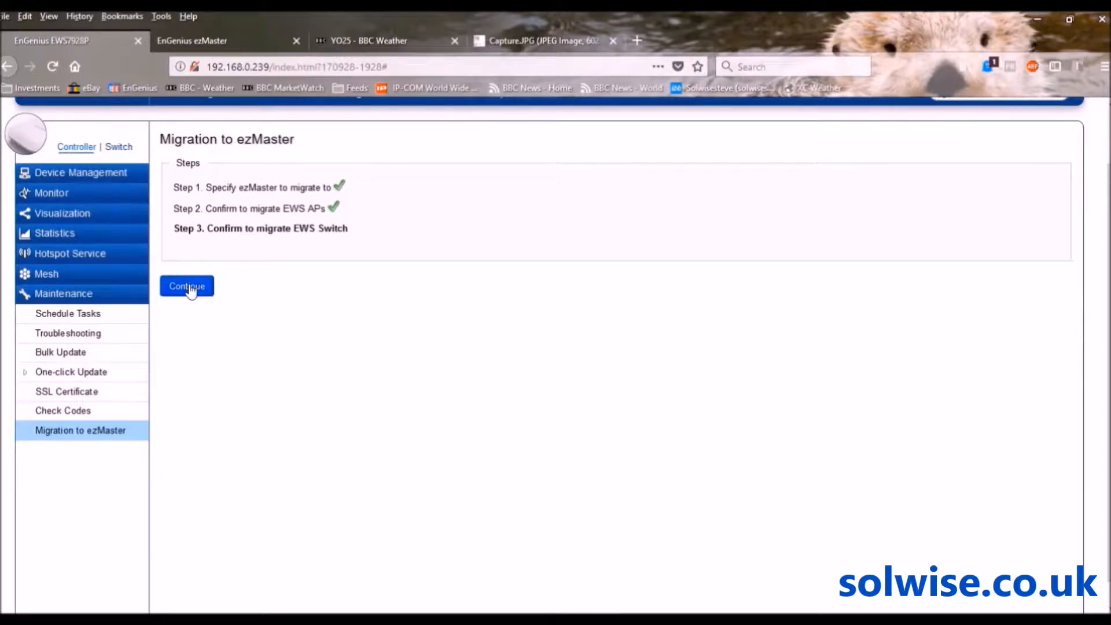
{"action": "left_click", "coordinate": [188, 288]}
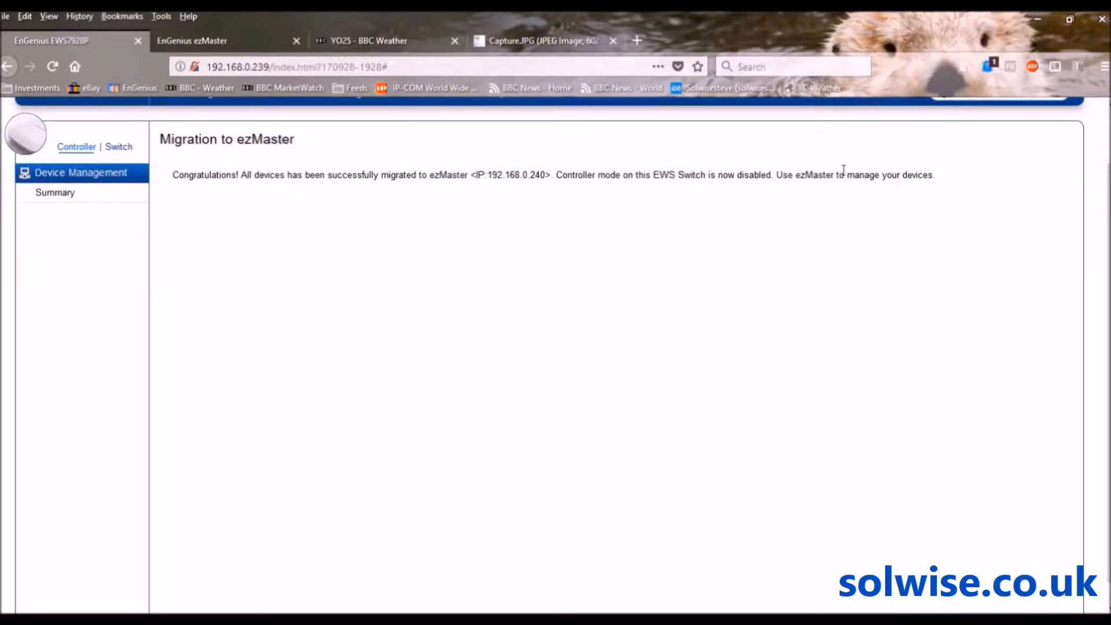
Go back to ezMaster and open the migrate project from the Projects list
{"action": "left_click", "coordinate": [207, 39]}
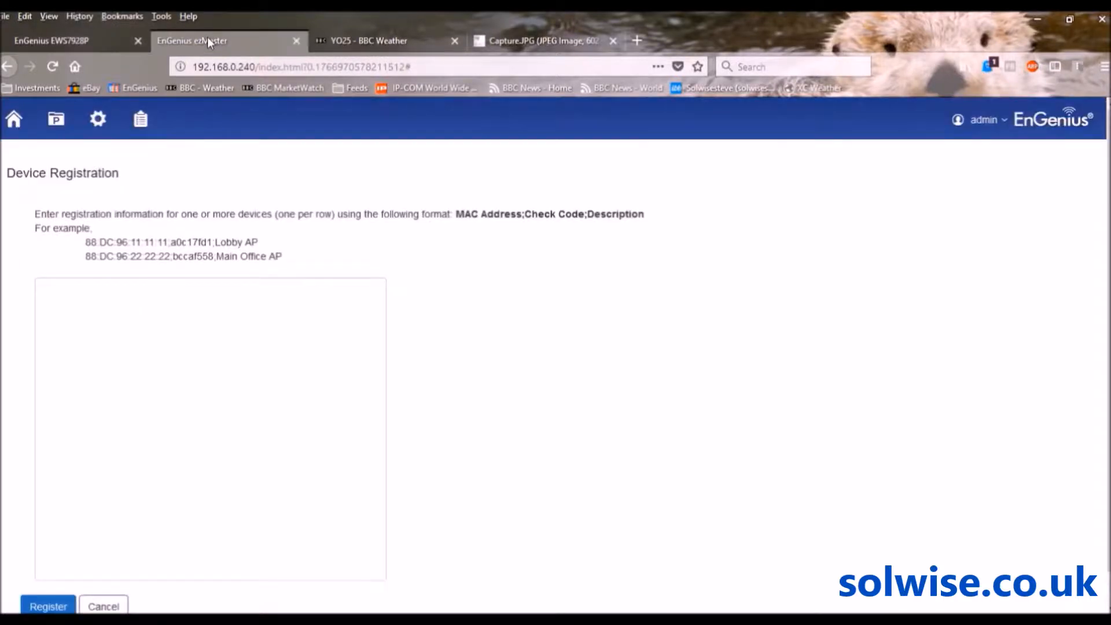
{"action": "left_click", "coordinate": [56, 115]}
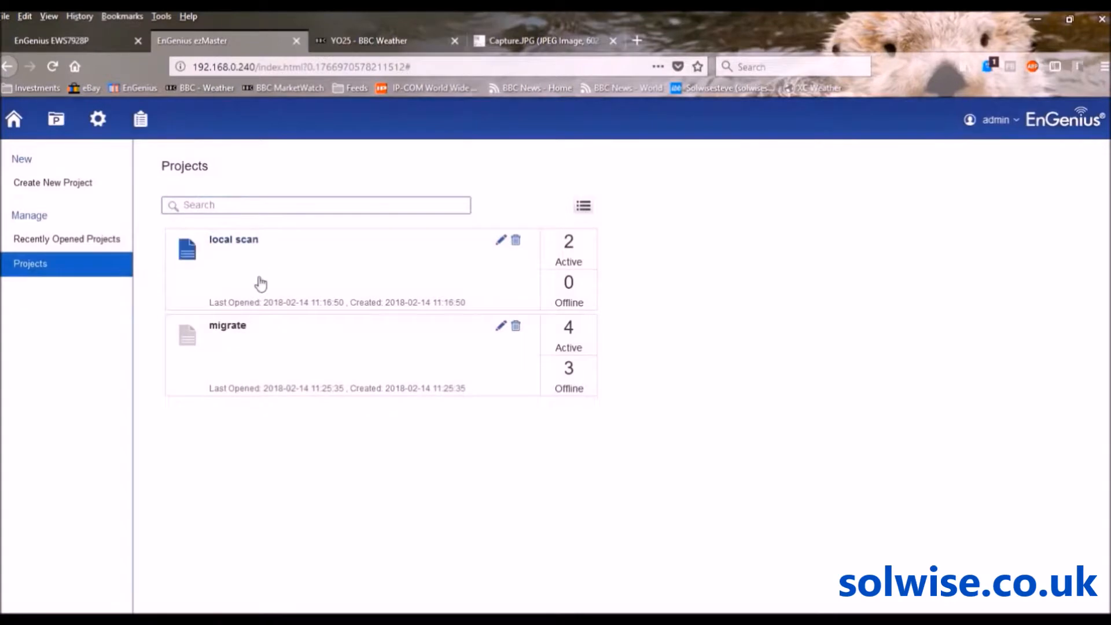
{"action": "left_click", "coordinate": [229, 327]}
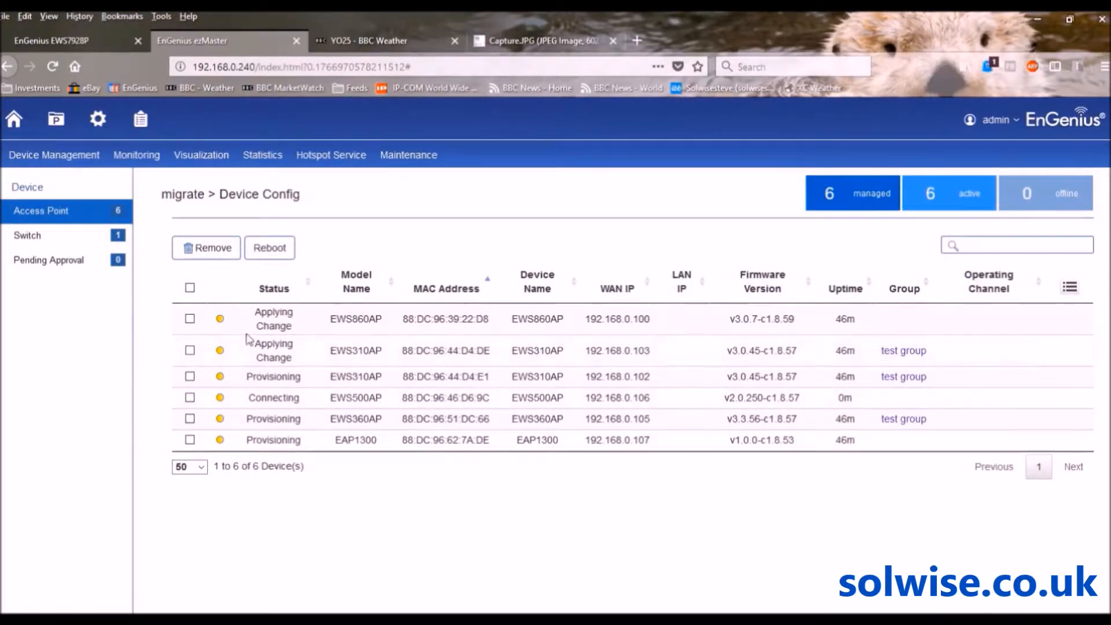
{"action": "left_click", "coordinate": [35, 235]}
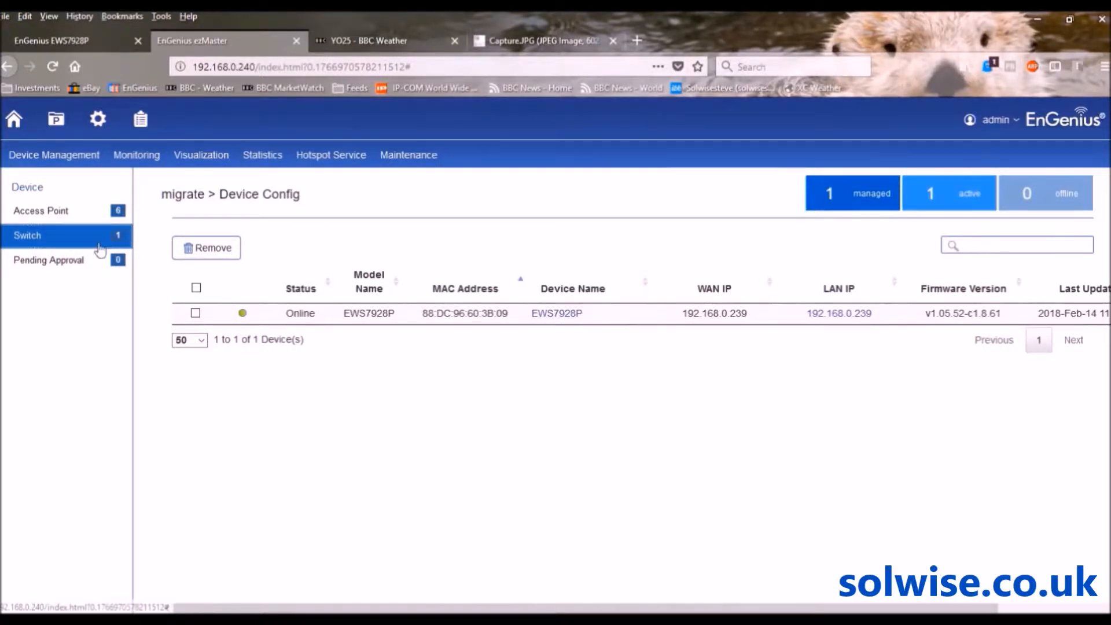
{"action": "left_click", "coordinate": [41, 213]}
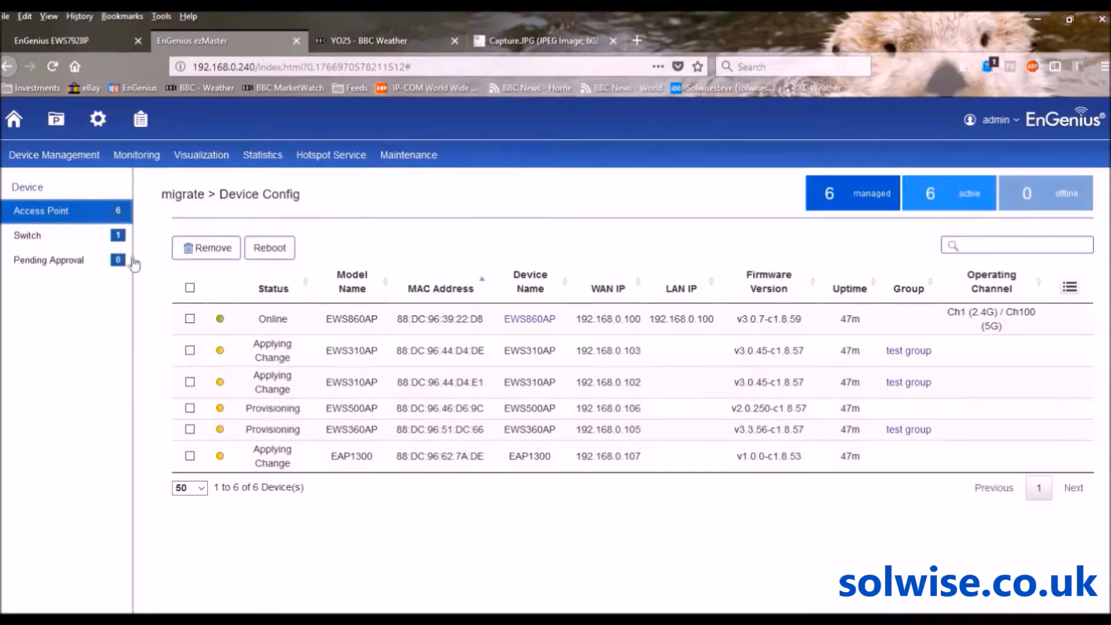
{"action": "mouse_move", "coordinate": [16, 162]}
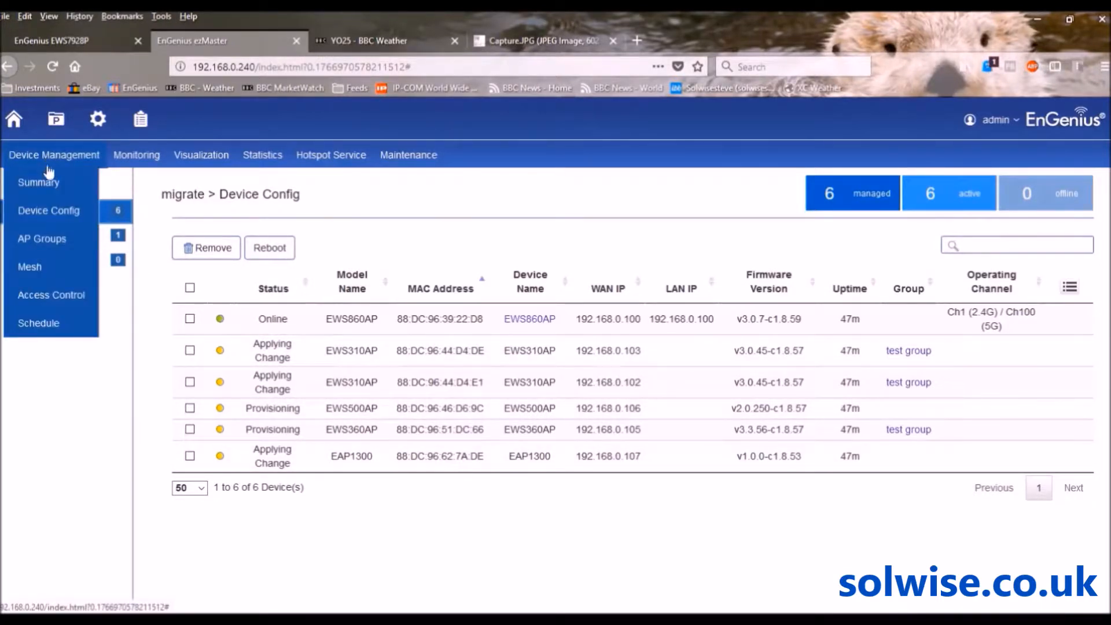
Edit the test AP group to show its members: one EWS360AP and two EWS310AP
{"action": "left_click", "coordinate": [39, 244]}
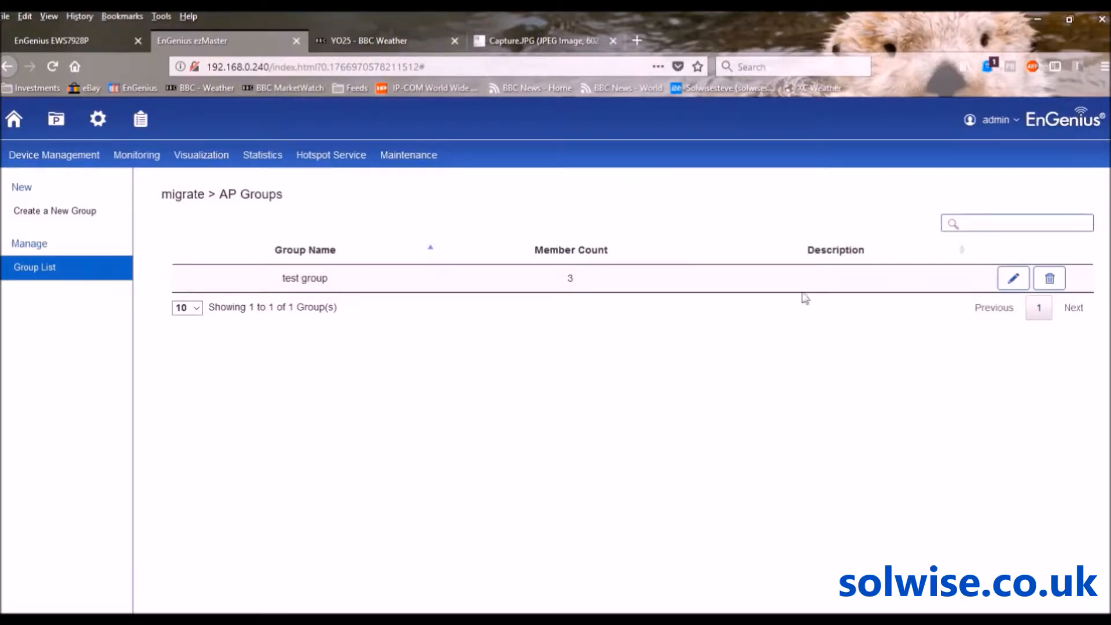
{"action": "left_click", "coordinate": [1018, 283]}
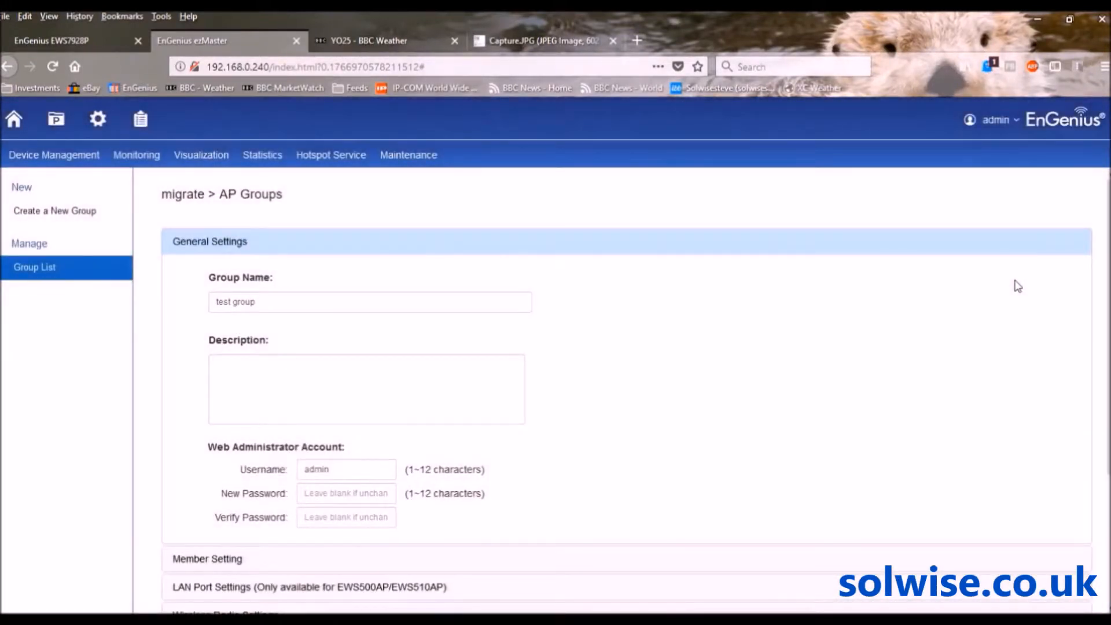
{"action": "scroll", "coordinate": [683, 379], "scroll_direction": "down", "scroll_amount": 2}
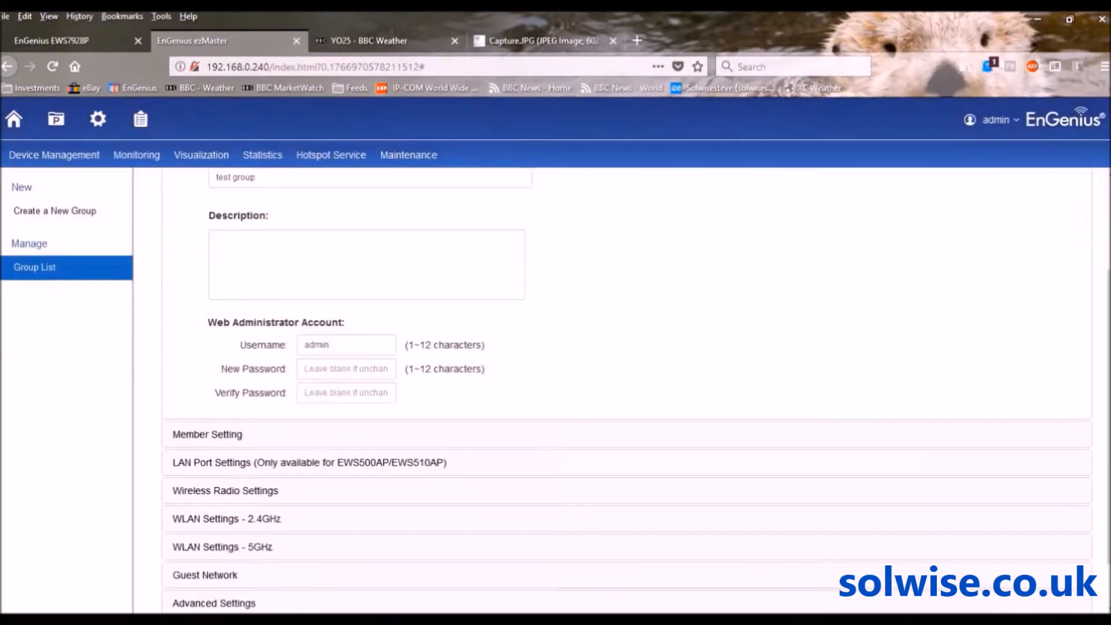
{"action": "left_click", "coordinate": [197, 437]}
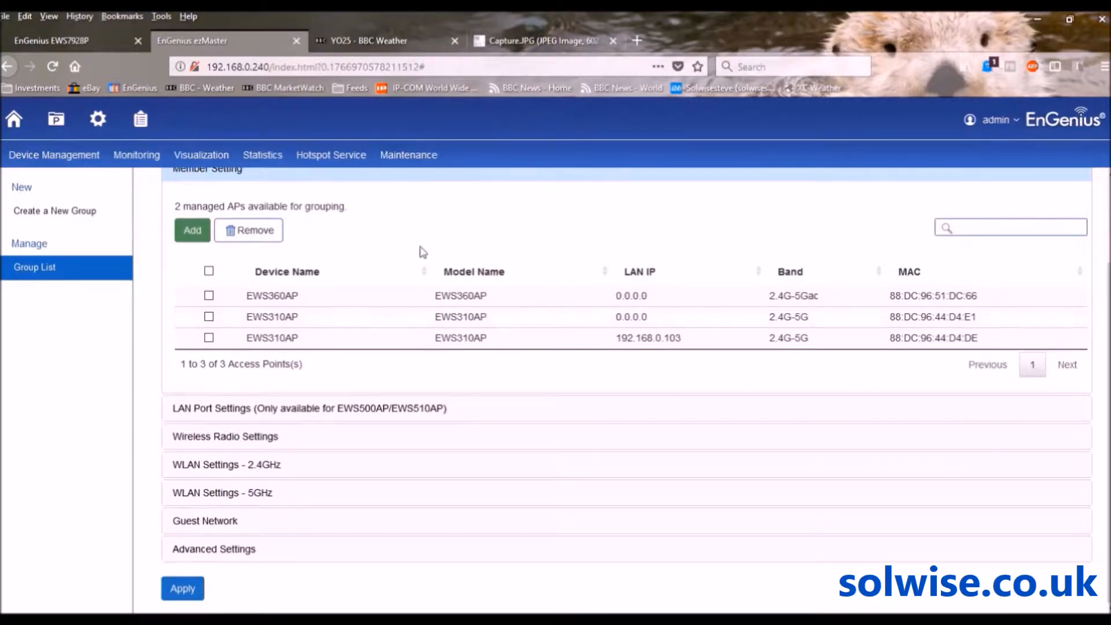
{"action": "mouse_move", "coordinate": [50, 167]}
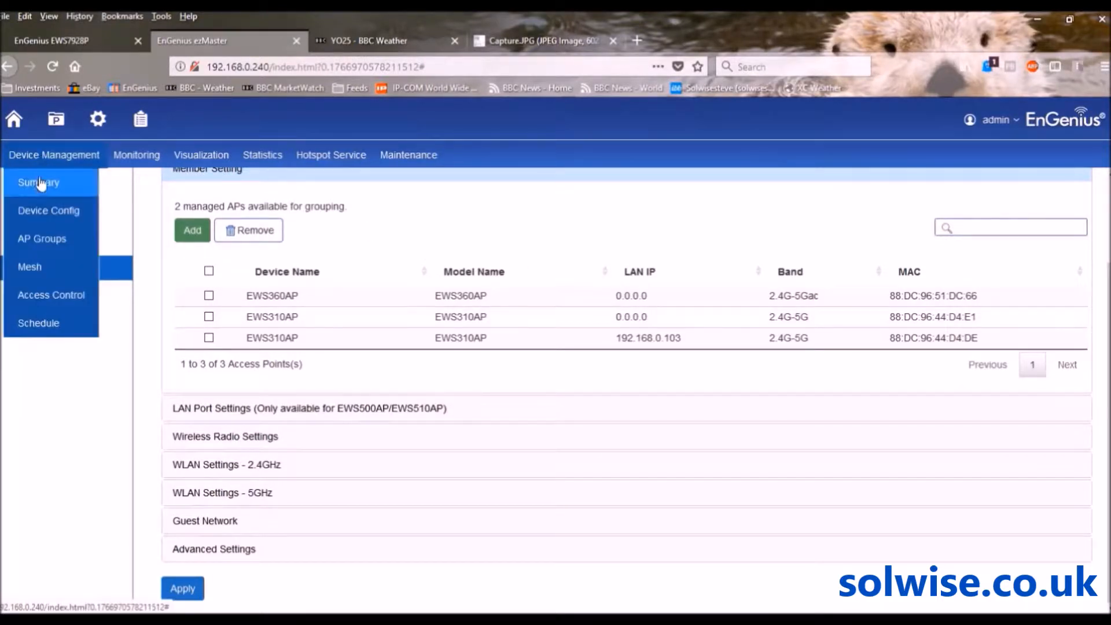
Check the migrate project summary, then the Device Config list of the six access points
{"action": "left_click", "coordinate": [39, 183]}
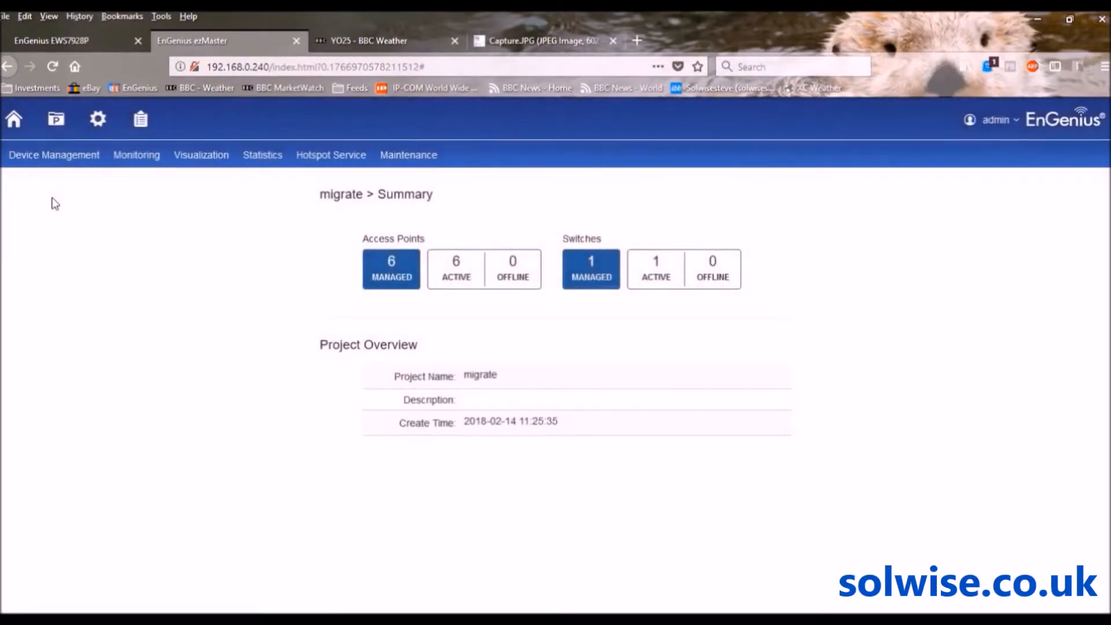
{"action": "mouse_move", "coordinate": [33, 165]}
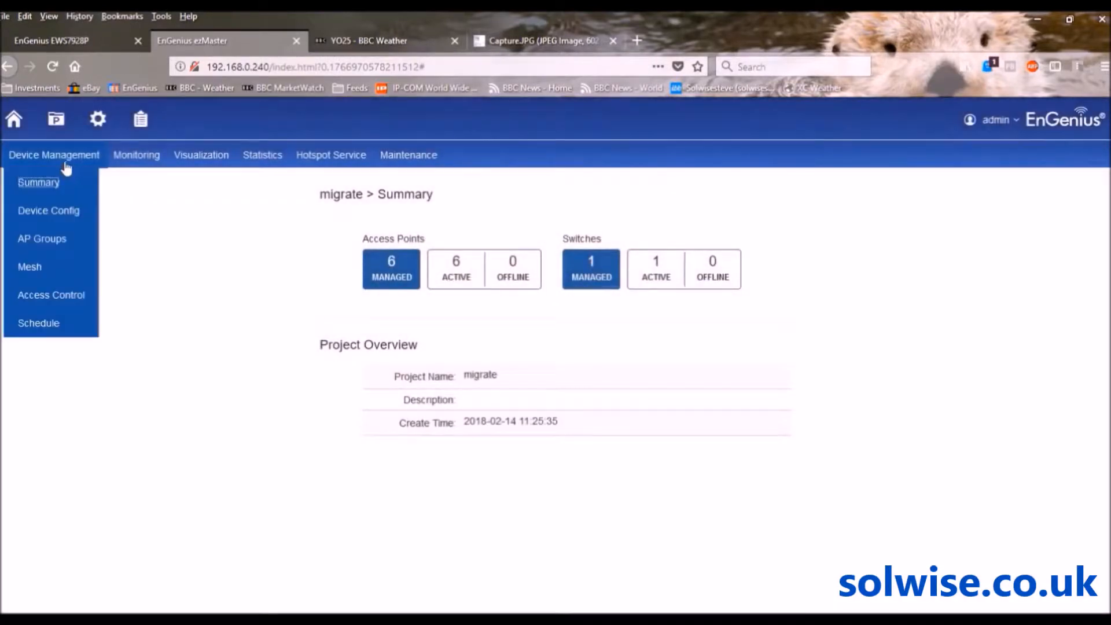
{"action": "left_click", "coordinate": [42, 213]}
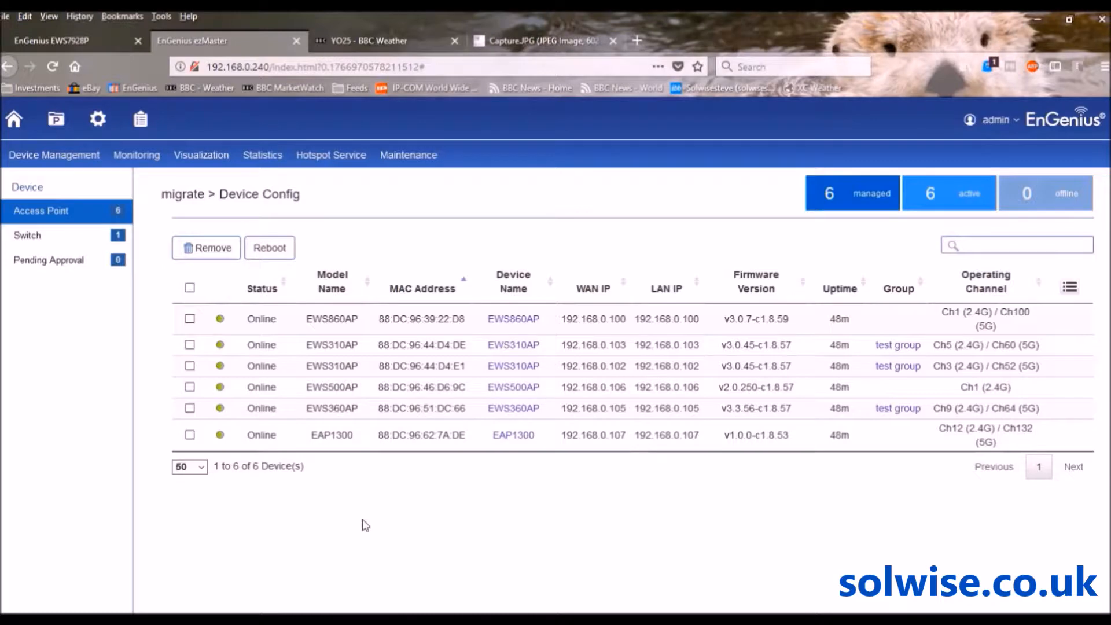
Start registering a new device from Device Inventory, checking the device-label reference image
{"action": "left_click", "coordinate": [142, 120]}
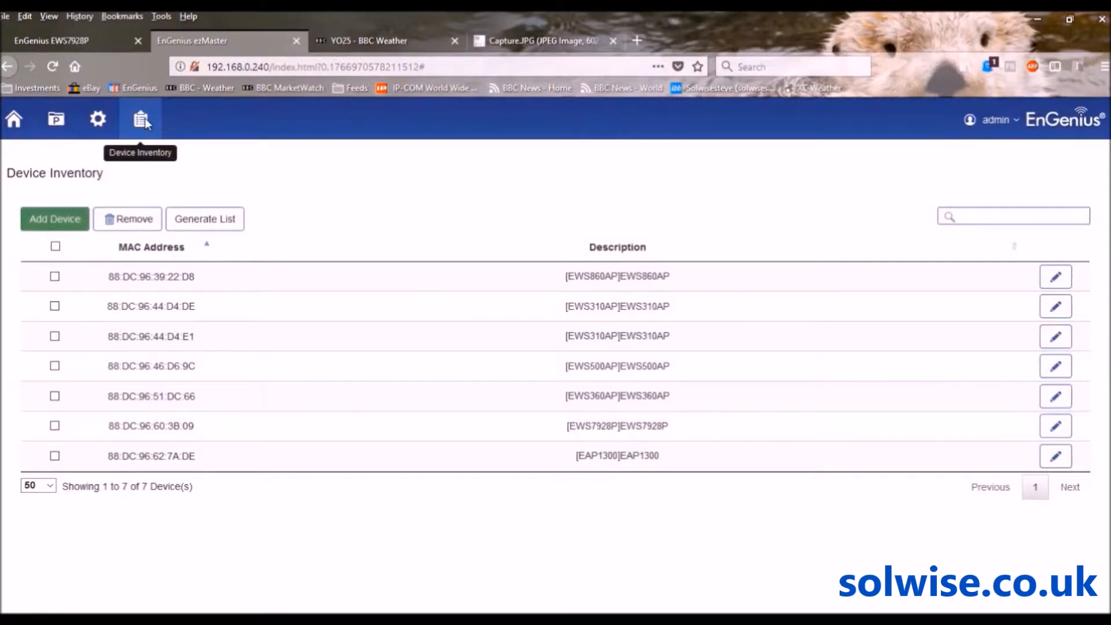
{"action": "left_click", "coordinate": [56, 220]}
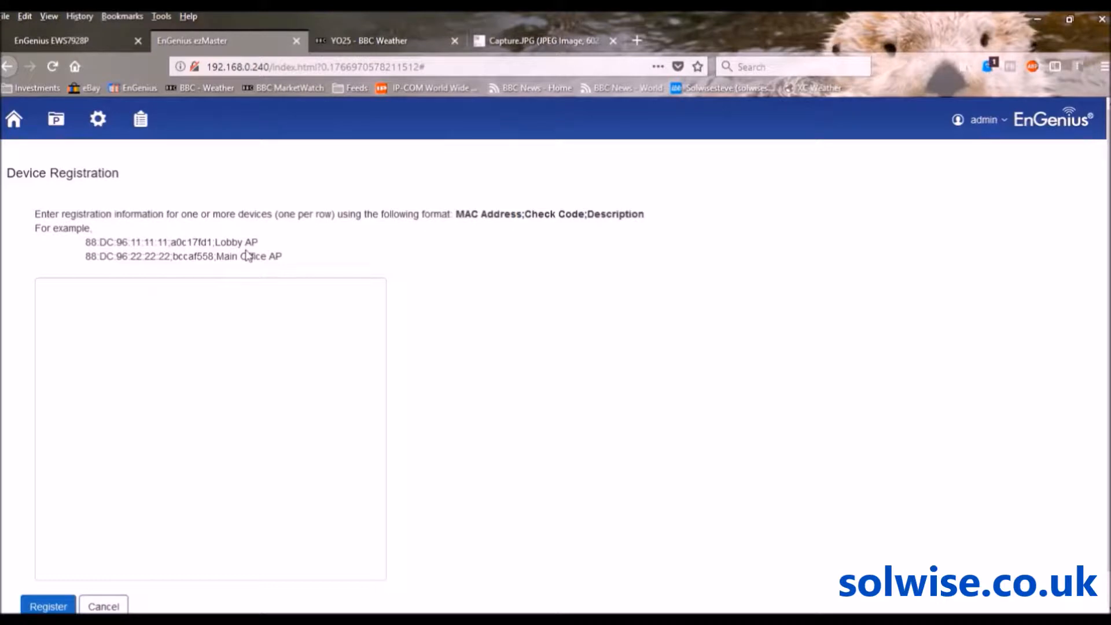
{"action": "left_click", "coordinate": [515, 40]}
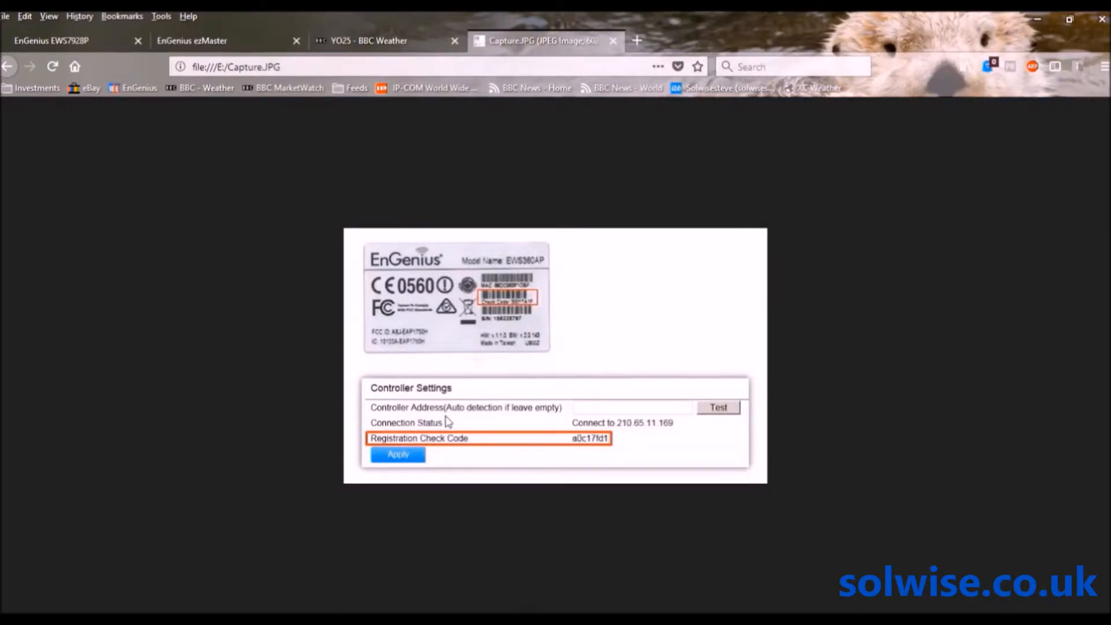
{"action": "left_click", "coordinate": [220, 39]}
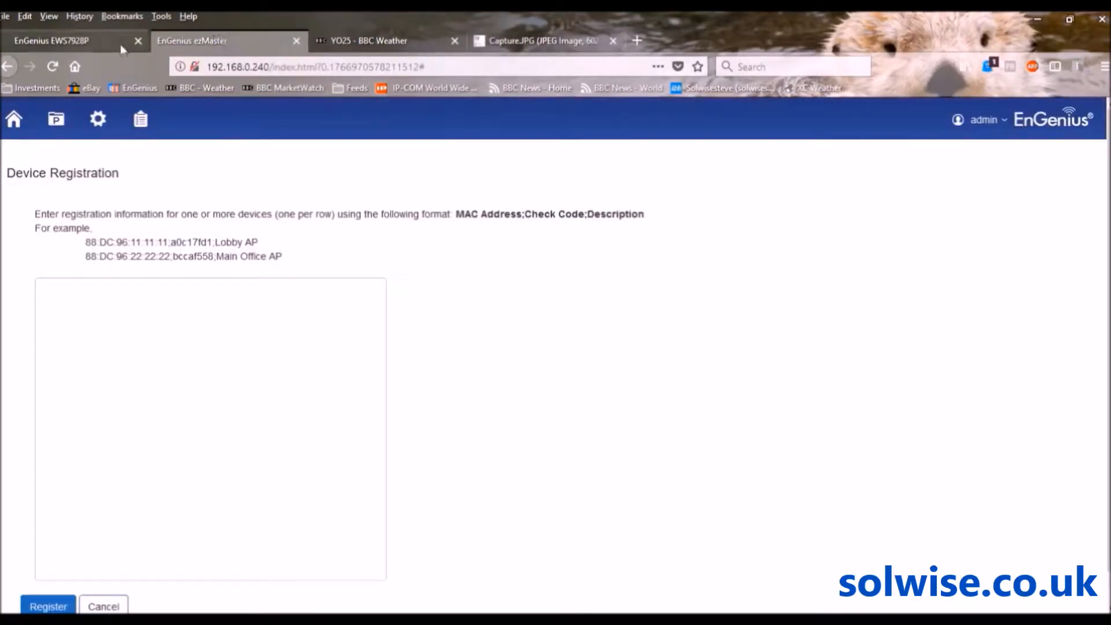
Reopen the migrate project from the Projects list
{"action": "left_click", "coordinate": [58, 119]}
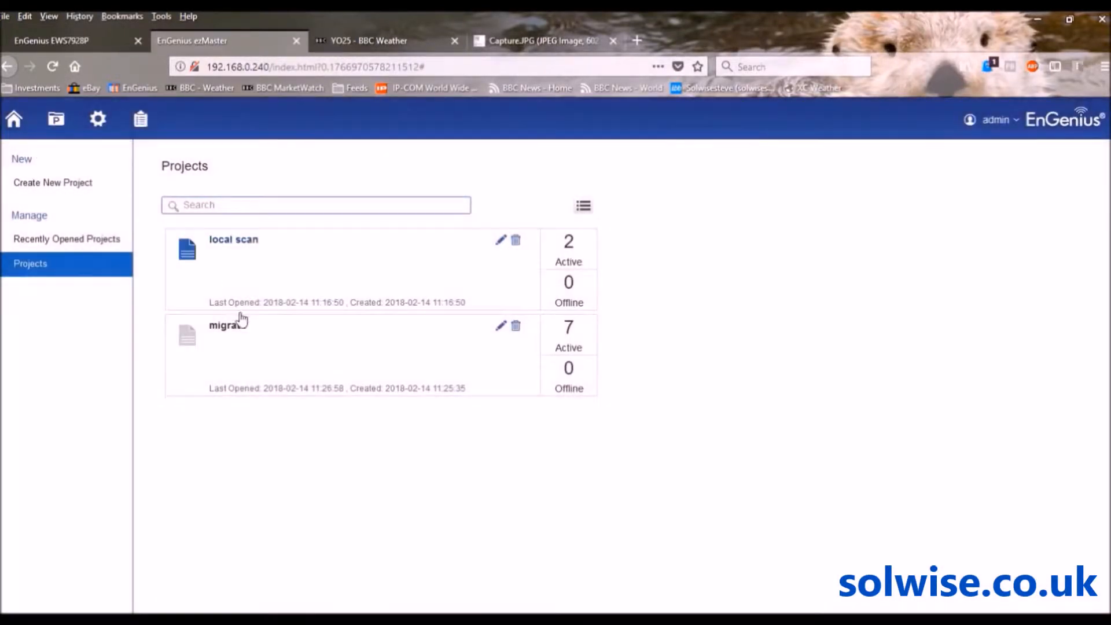
{"action": "left_click", "coordinate": [232, 325]}
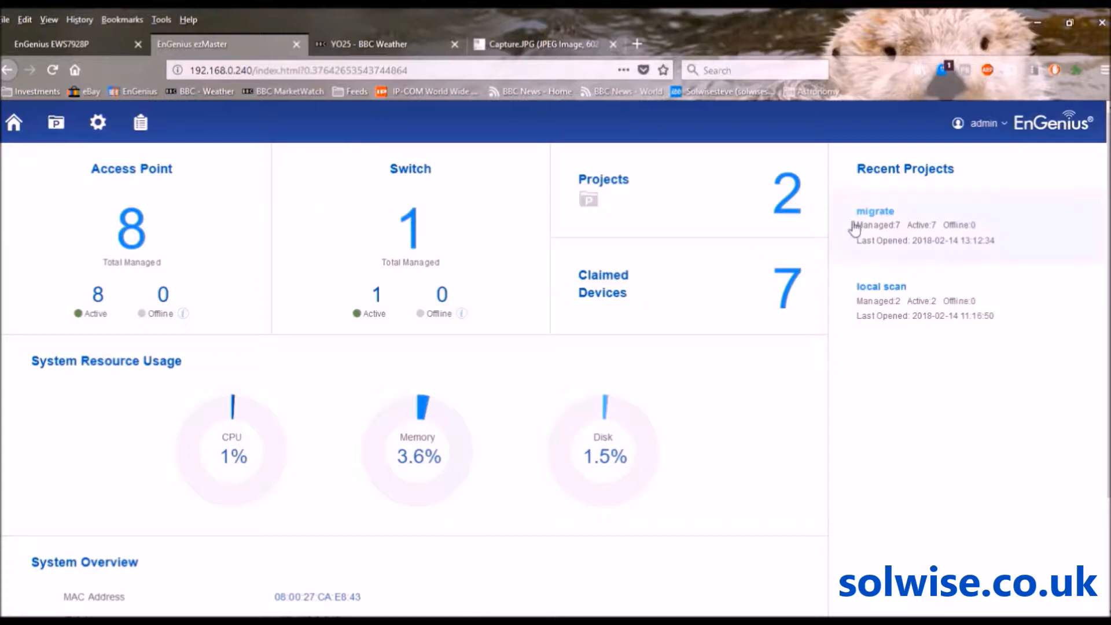
Return to the migrate project's Device Config through the Projects list
{"action": "left_click", "coordinate": [56, 123]}
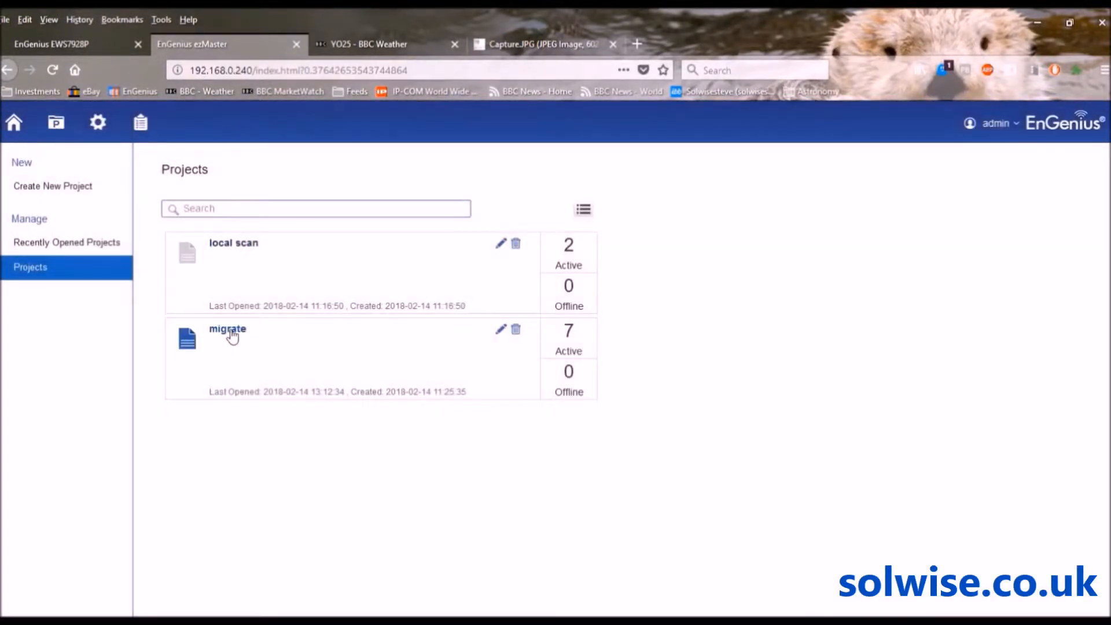
{"action": "left_click", "coordinate": [227, 329]}
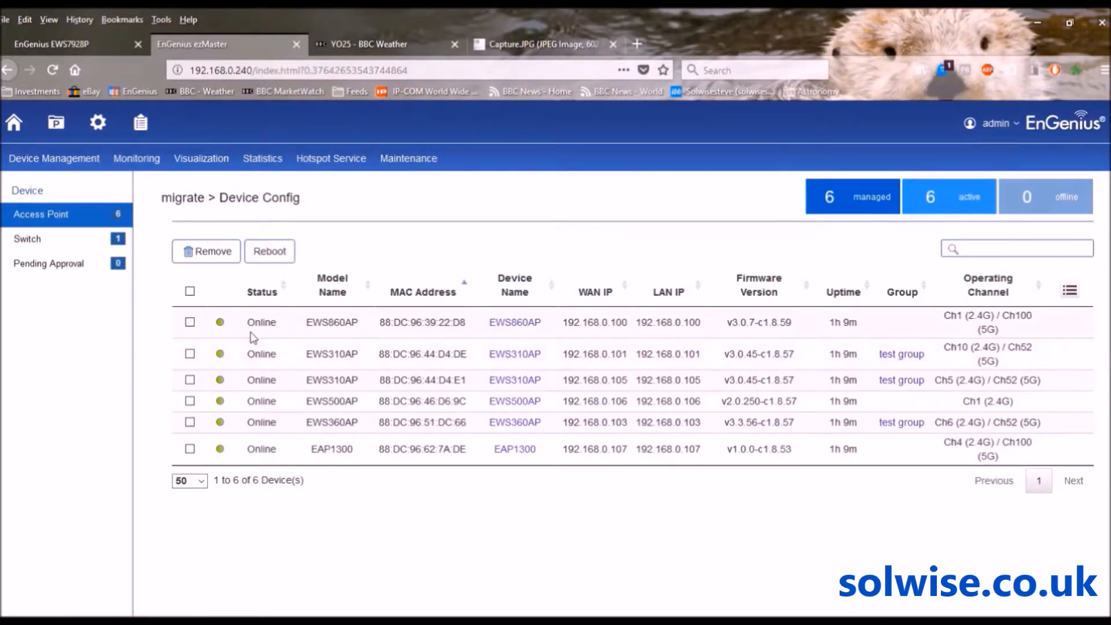
Create a new AP group in the migrate project named 'this group'
{"action": "mouse_move", "coordinate": [48, 161]}
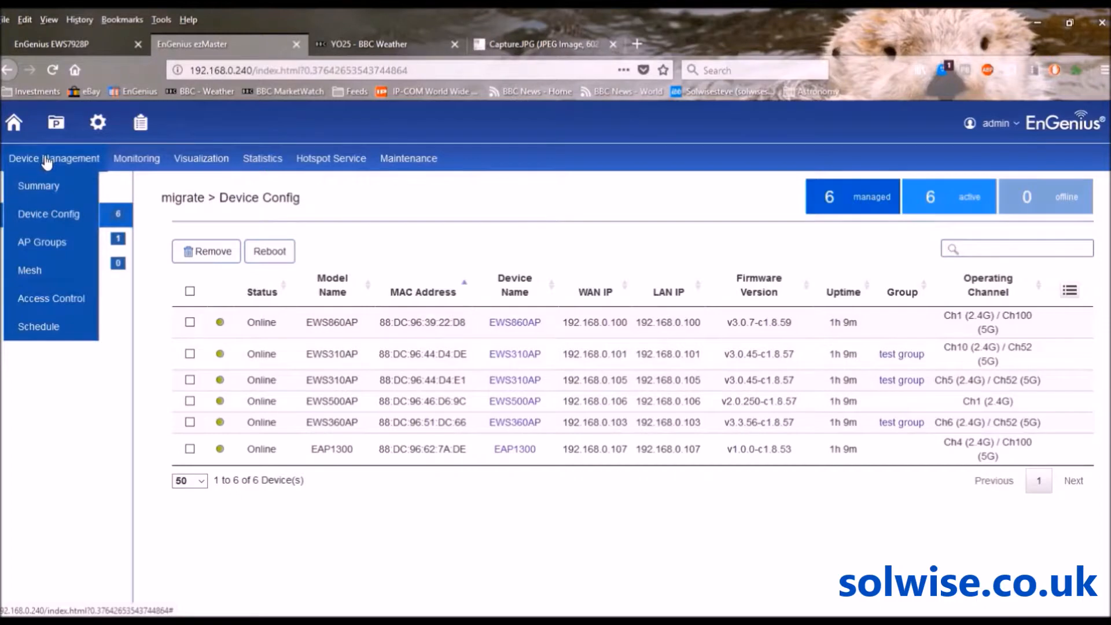
{"action": "left_click", "coordinate": [45, 244]}
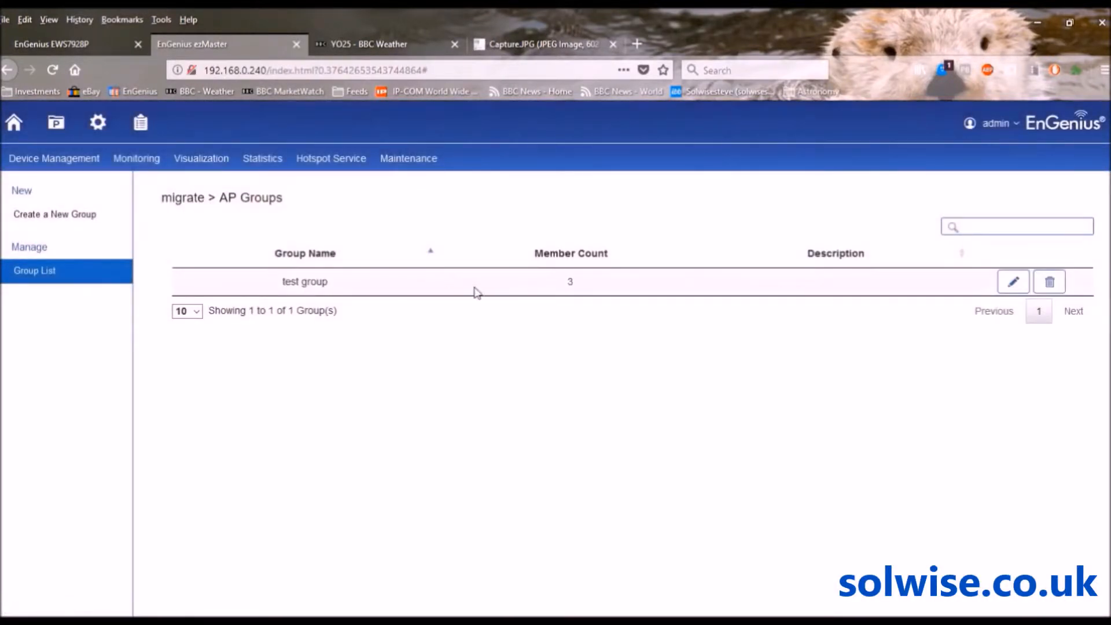
{"action": "left_click", "coordinate": [77, 218]}
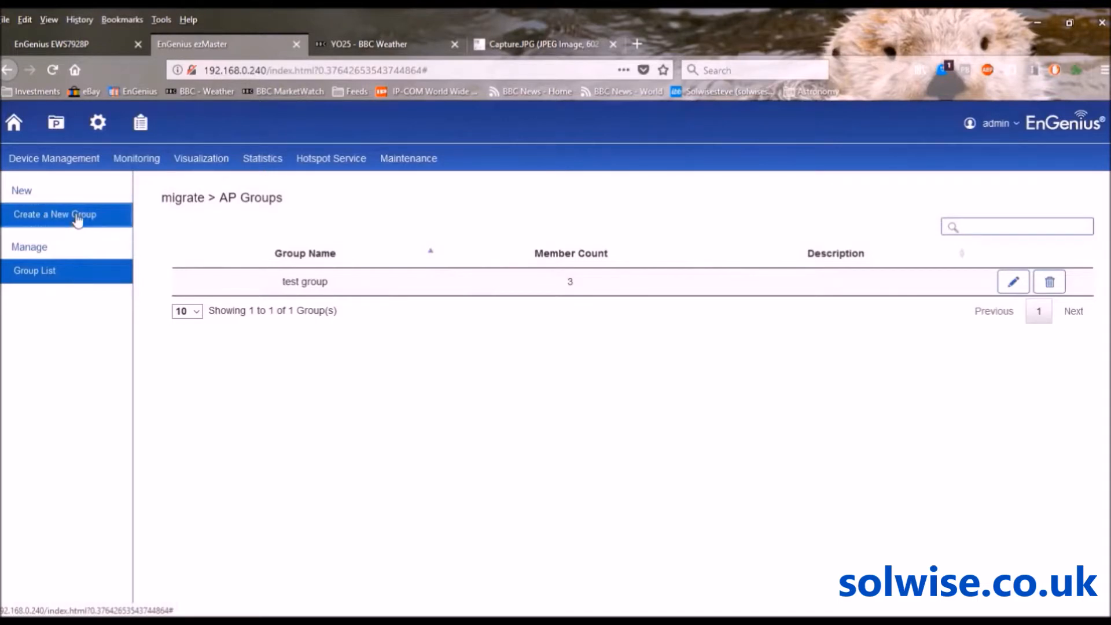
{"action": "left_click", "coordinate": [246, 306]}
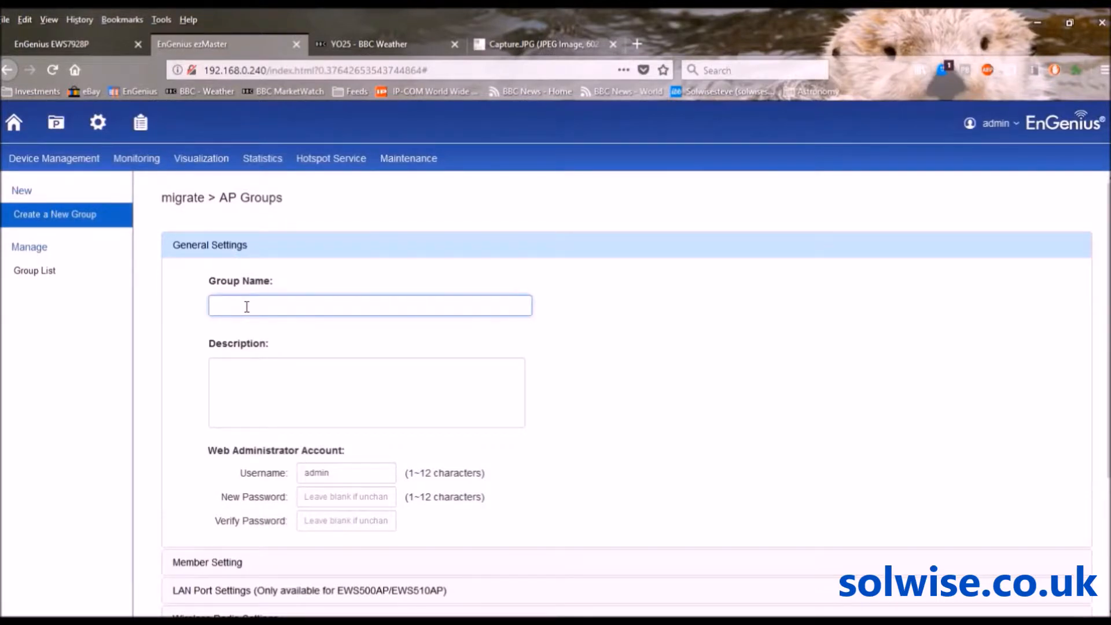
{"action": "type", "text": "this gr"}
{"action": "scroll", "coordinate": [1102, 333], "scroll_direction": "down", "scroll_amount": 2}
{"action": "scroll", "coordinate": [637, 394], "scroll_direction": "down", "scroll_amount": 3}
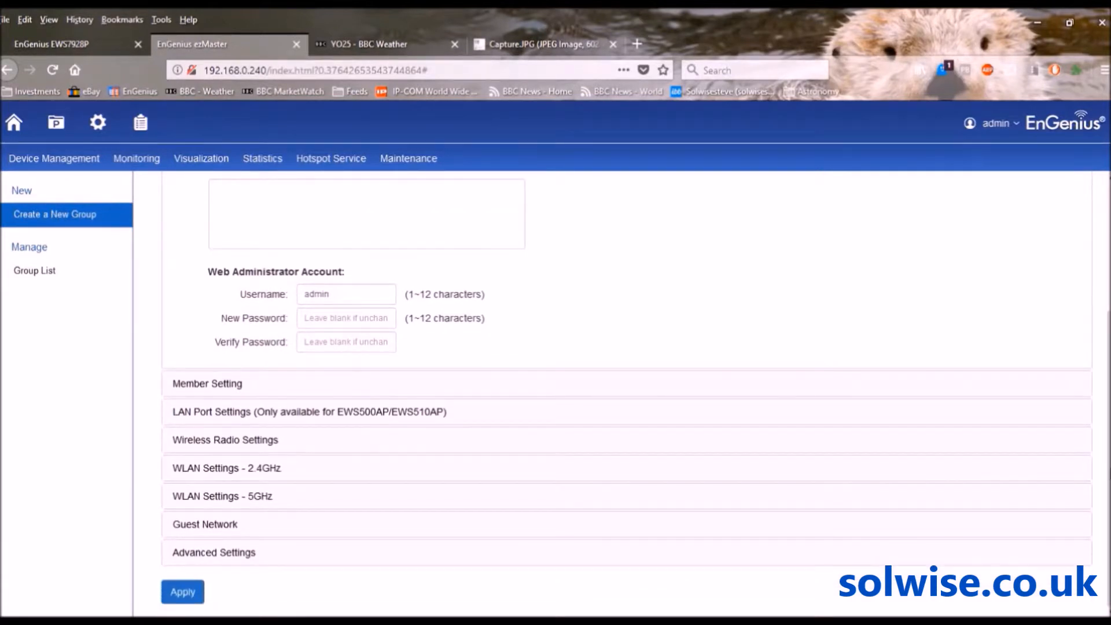
Add EWS860AP and EWS500AP as members of the new group
{"action": "left_click", "coordinate": [192, 386]}
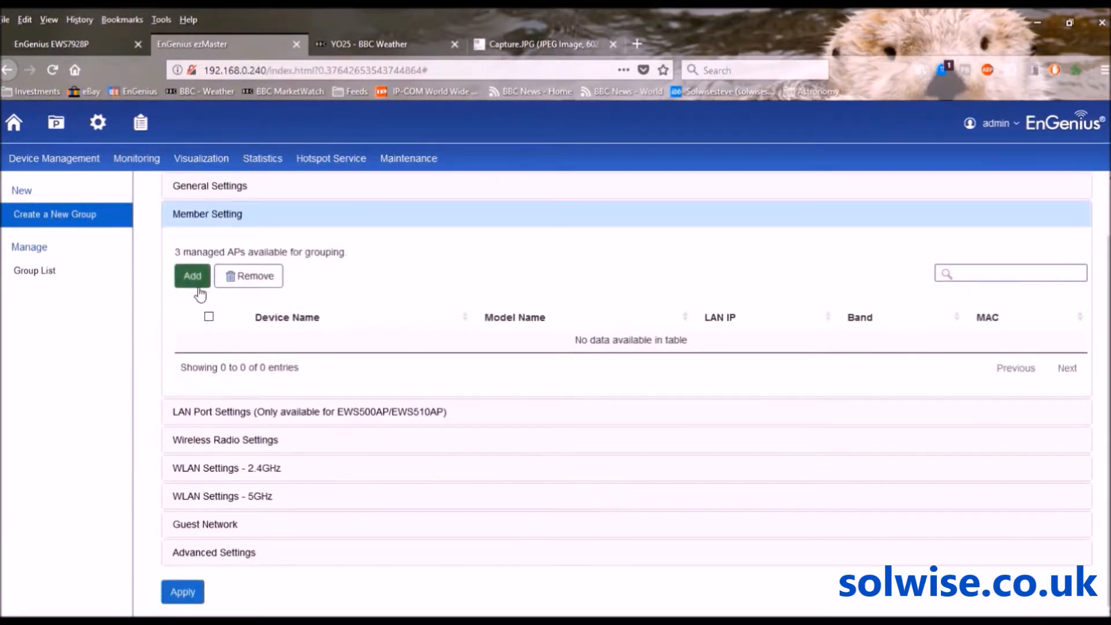
{"action": "left_click", "coordinate": [193, 276]}
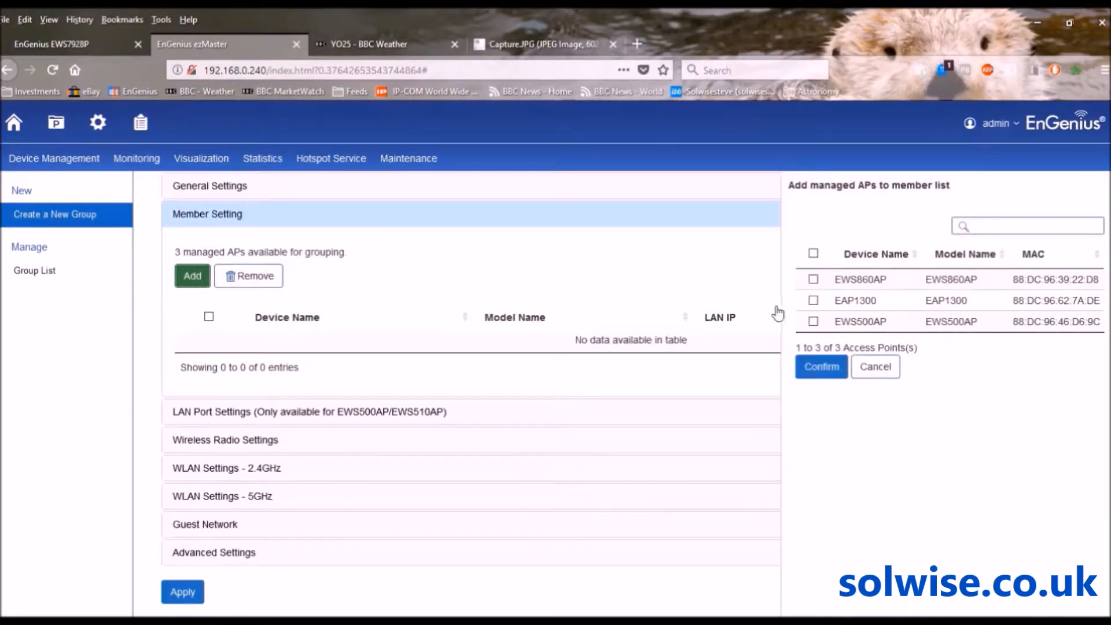
{"action": "left_click", "coordinate": [813, 280]}
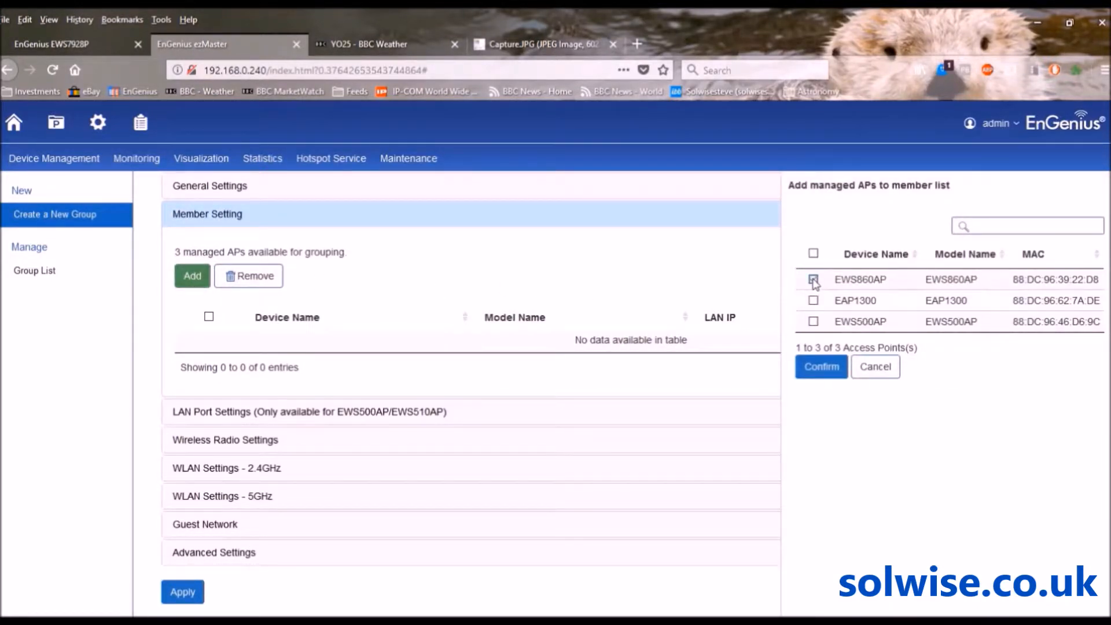
{"action": "left_click", "coordinate": [813, 322]}
{"action": "left_click", "coordinate": [822, 368]}
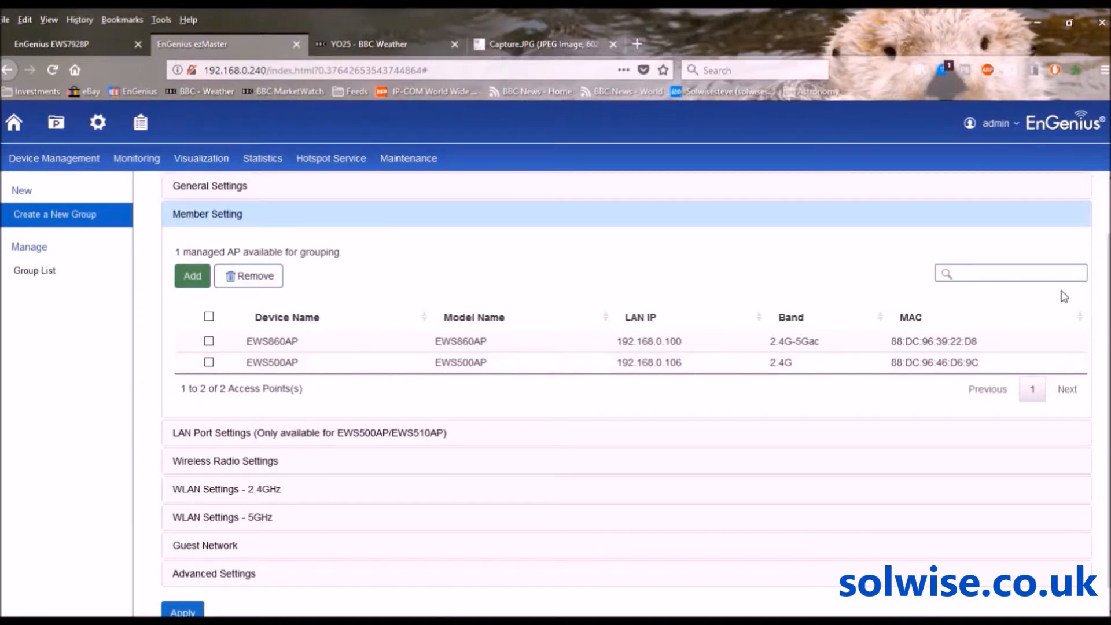
{"action": "scroll", "coordinate": [635, 393], "scroll_direction": "down", "scroll_amount": 1}
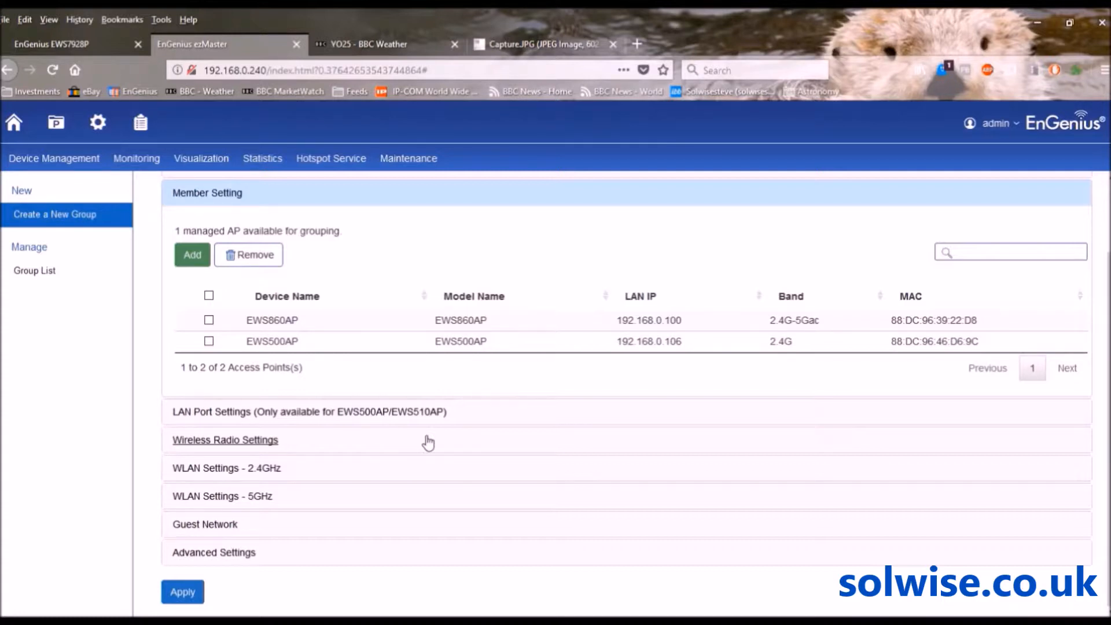
Change the group's wireless radio country from Albania to United Kingdom Band B
{"action": "left_click", "coordinate": [206, 443]}
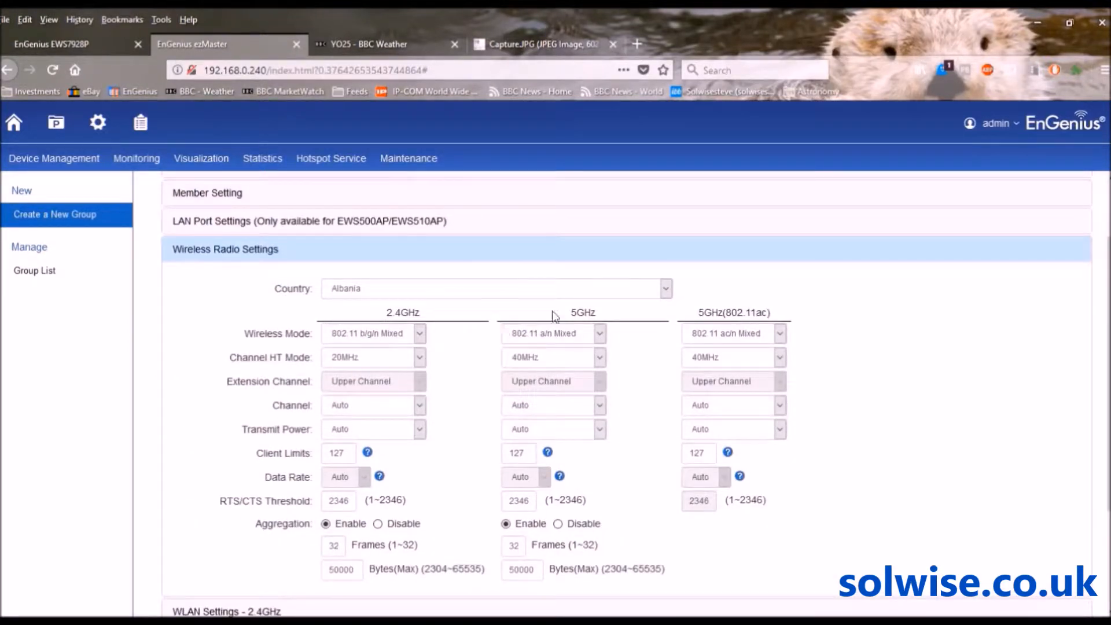
{"action": "left_click", "coordinate": [665, 288]}
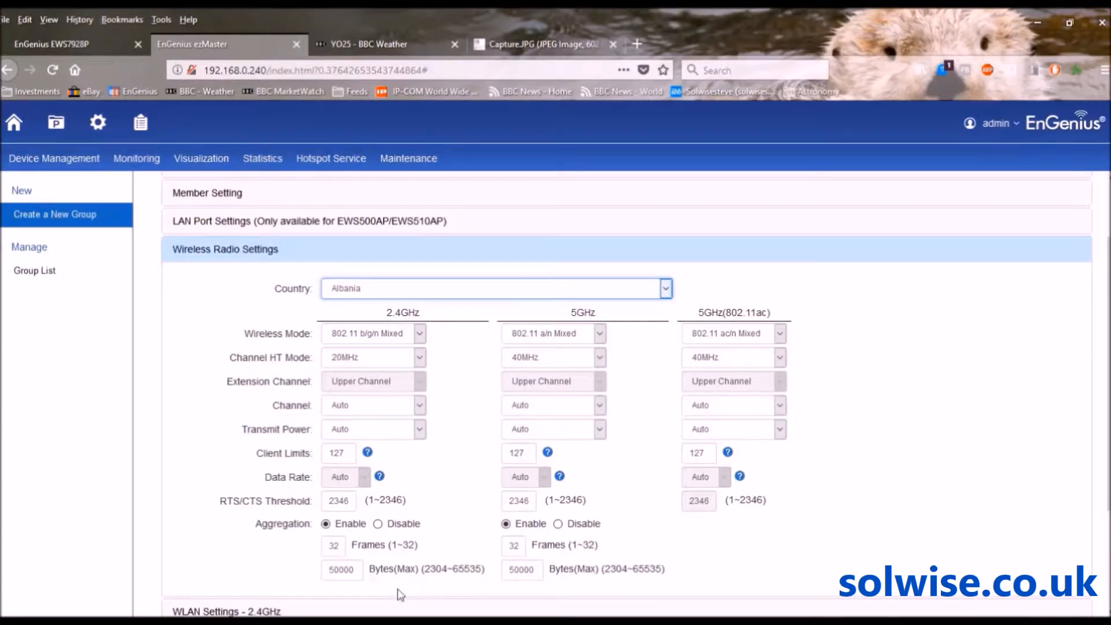
{"action": "left_click", "coordinate": [401, 595]}
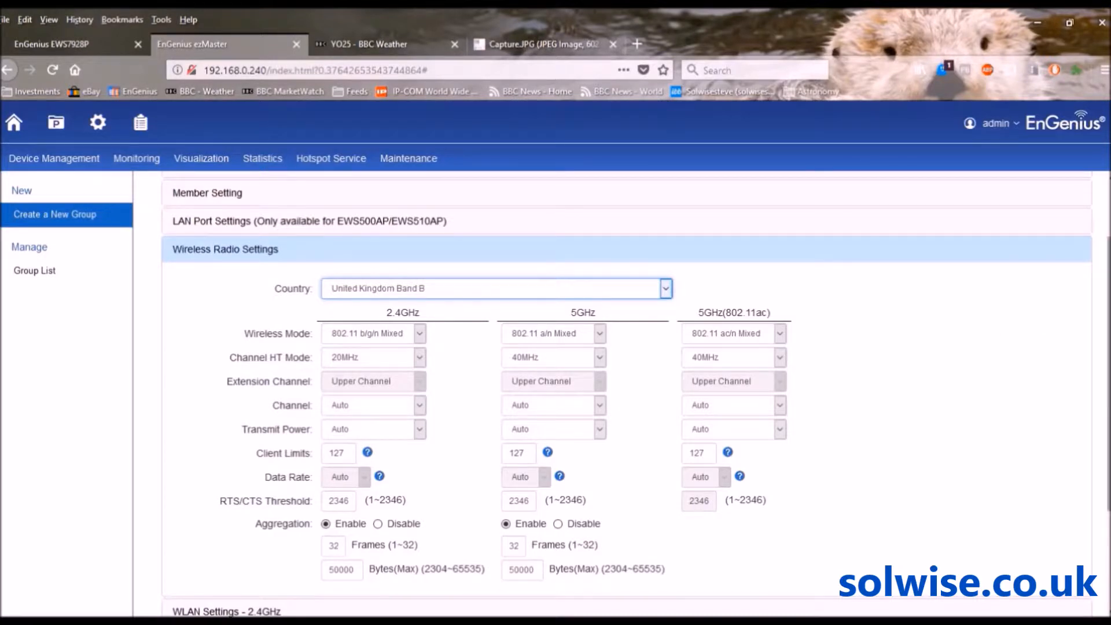
{"action": "scroll", "coordinate": [637, 394], "scroll_direction": "down", "scroll_amount": 5}
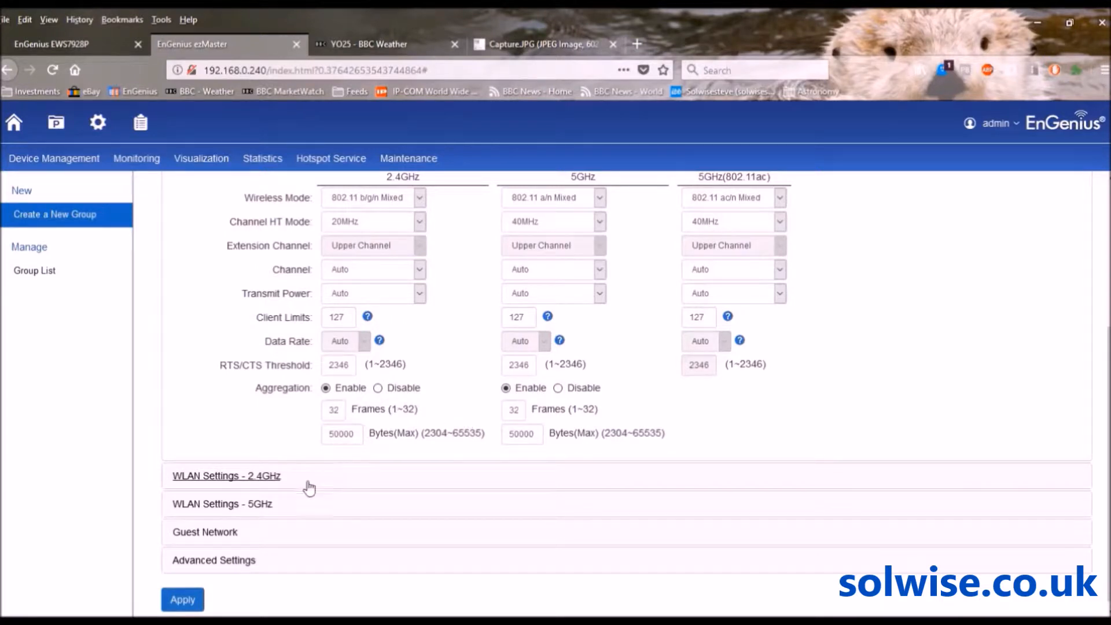
Rename the first 2.4GHz SSID from SSID_1-2.4GHz to SSID_1
{"action": "left_click", "coordinate": [225, 477]}
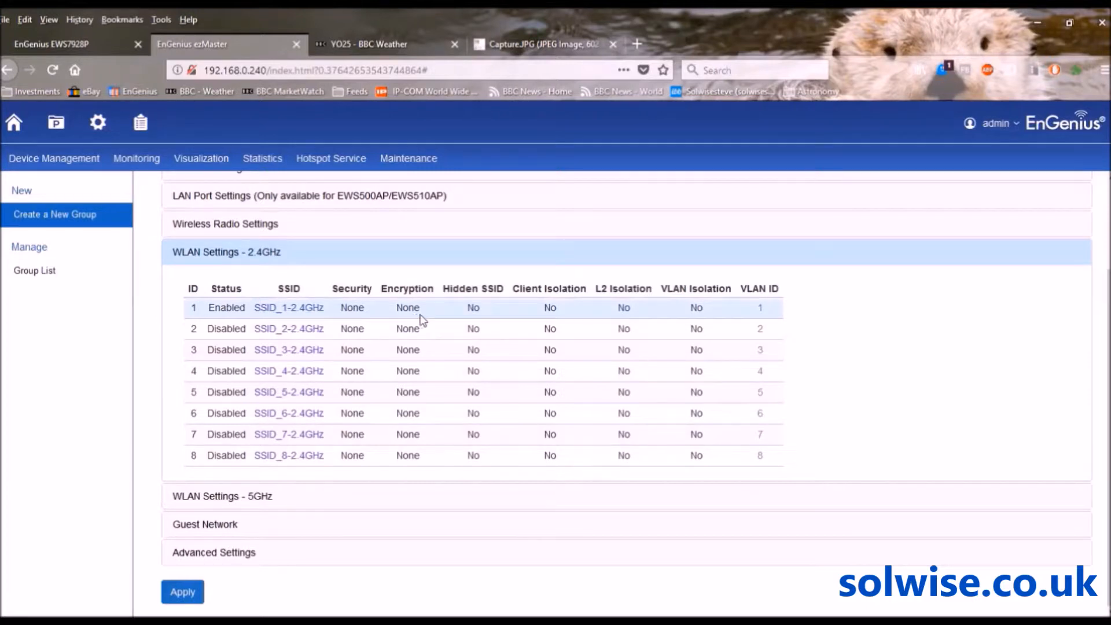
{"action": "left_click", "coordinate": [275, 309]}
{"action": "left_click", "coordinate": [466, 248]}
{"action": "key", "text": "BackSpace"}
{"action": "key", "text": "BackSpace"}
{"action": "key", "text": "BackSpace"}
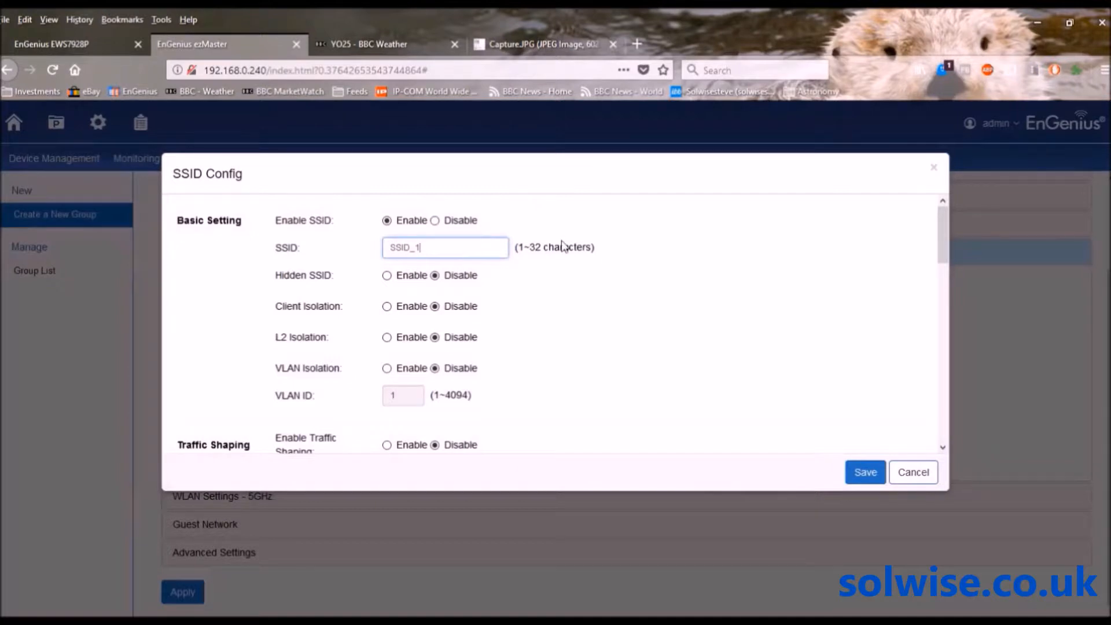
{"action": "left_click_drag", "start_coordinate": [942, 220], "coordinate": [943, 411]}
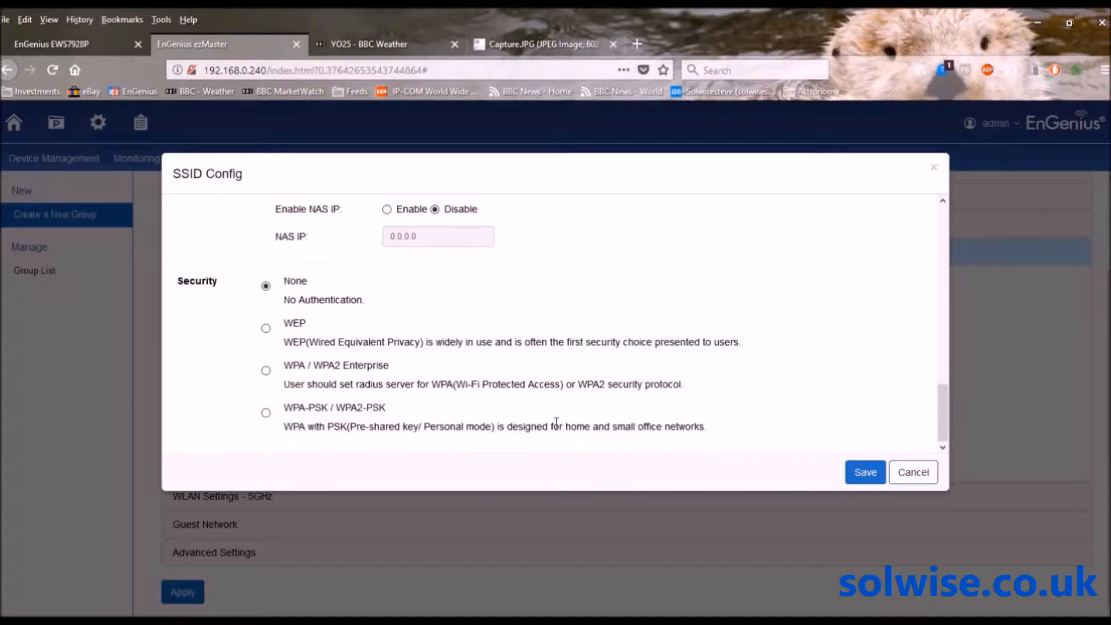
Secure SSID_1 with WPA-PSK/WPA2-PSK, TKIP/AES encryption and a passphrase, then save
{"action": "left_click", "coordinate": [266, 413]}
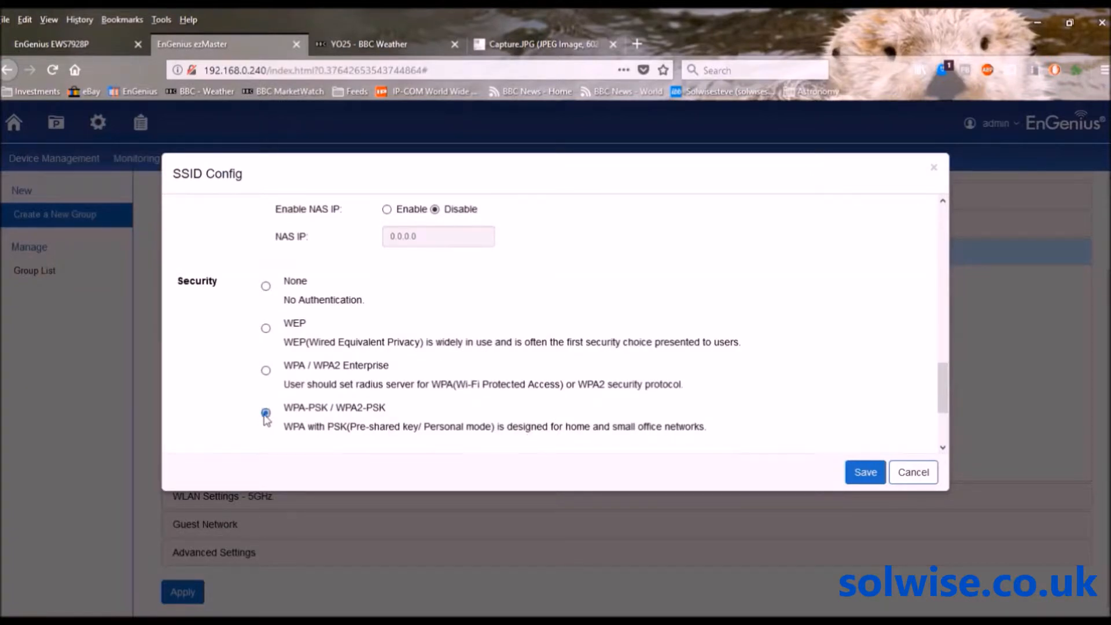
{"action": "left_click_drag", "start_coordinate": [945, 385], "coordinate": [942, 417]}
{"action": "left_click", "coordinate": [552, 377]}
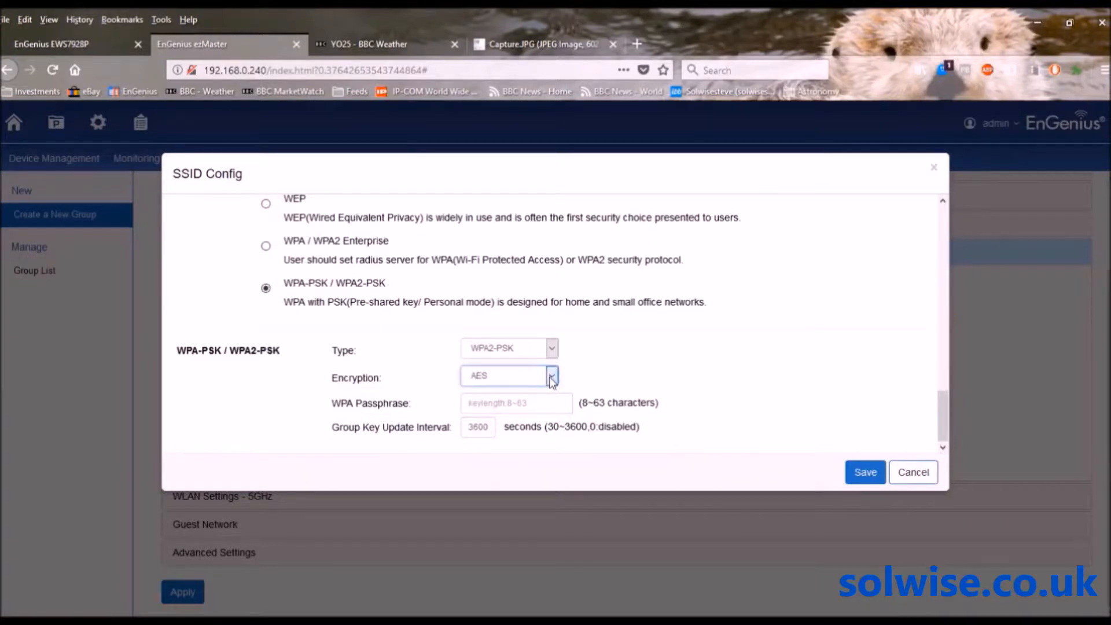
{"action": "left_click", "coordinate": [492, 413]}
{"action": "left_click", "coordinate": [487, 408]}
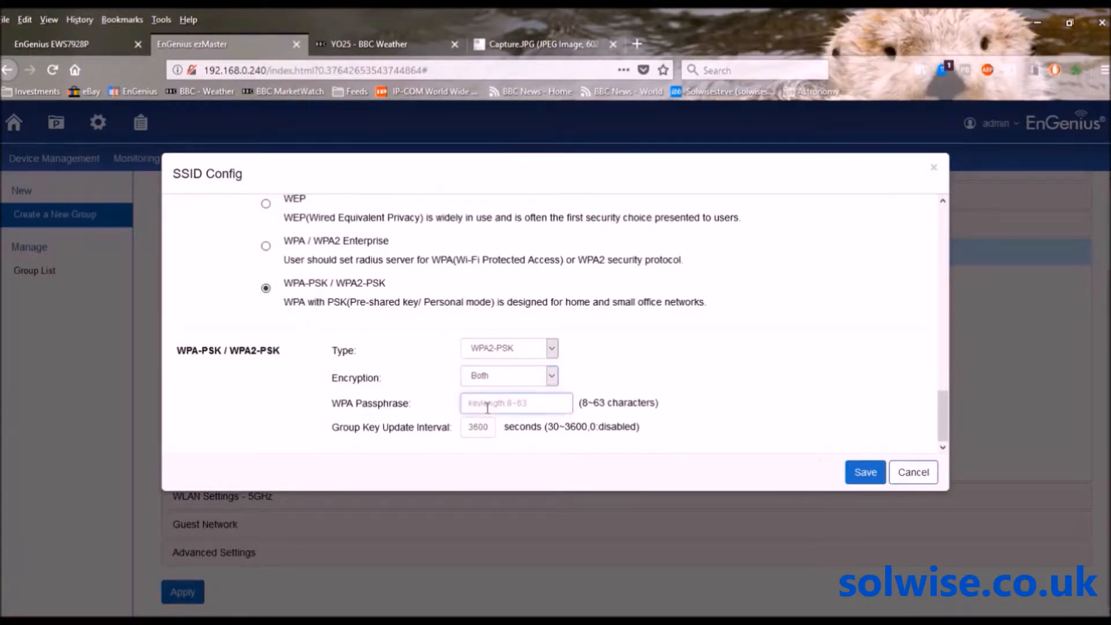
{"action": "type", "text": "testtest"}
{"action": "left_click_drag", "start_coordinate": [946, 414], "coordinate": [958, 204]}
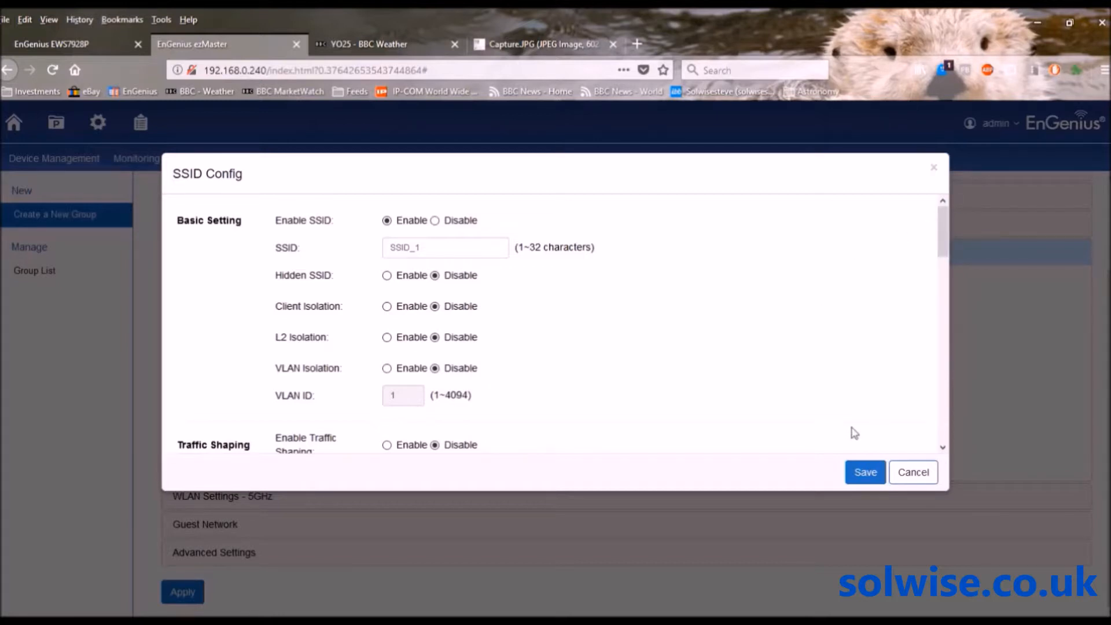
{"action": "left_click", "coordinate": [862, 475]}
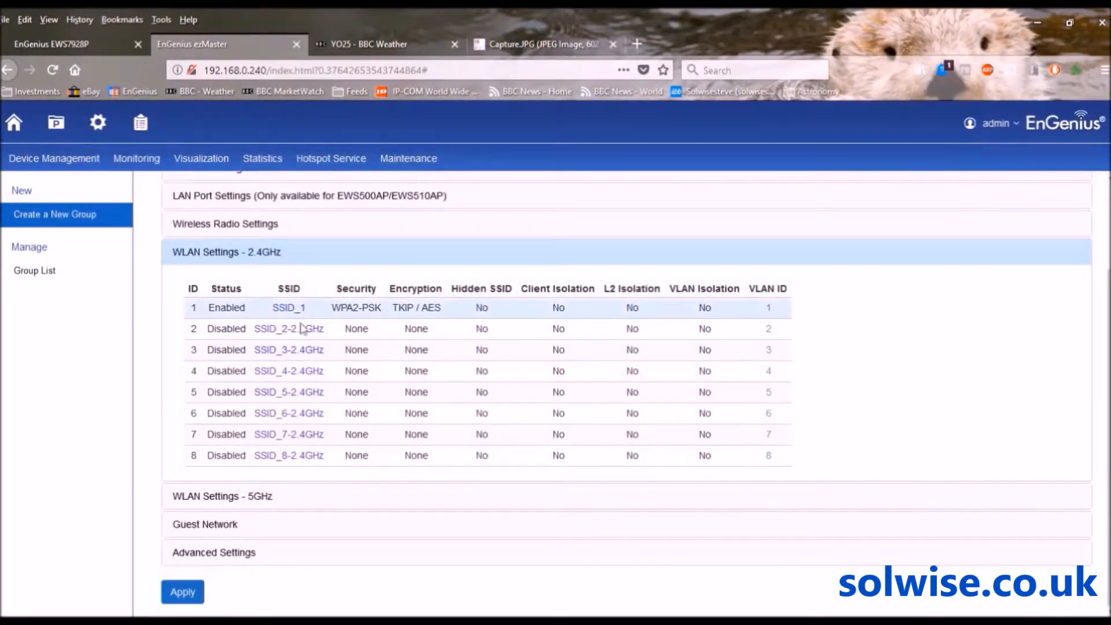
Open the 5GHz SSID_1 settings and delete the band suffix from its name
{"action": "left_click", "coordinate": [217, 498]}
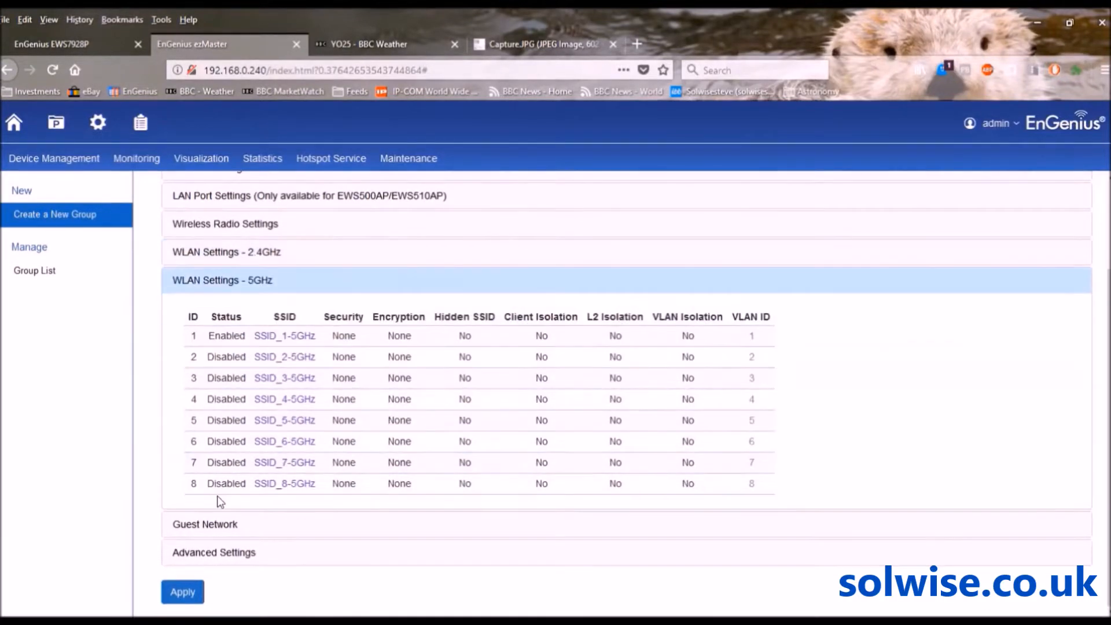
{"action": "left_click", "coordinate": [285, 336]}
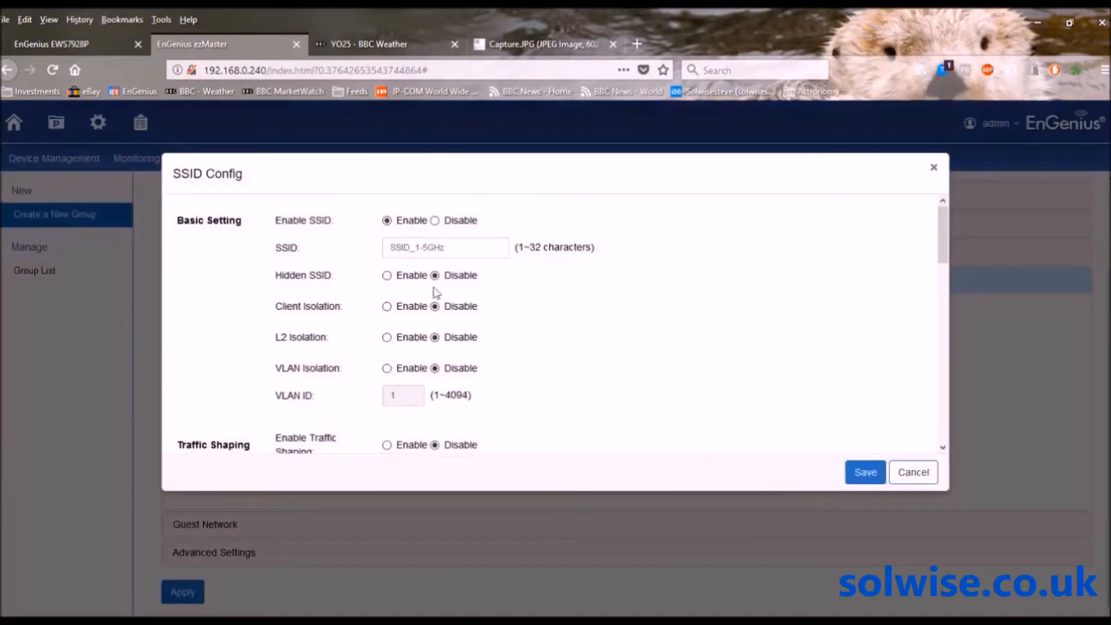
{"action": "left_click", "coordinate": [474, 248]}
{"action": "key", "text": "BackSpace"}
{"action": "key", "text": "BackSpace"}
{"action": "key", "text": "BackSpace"}
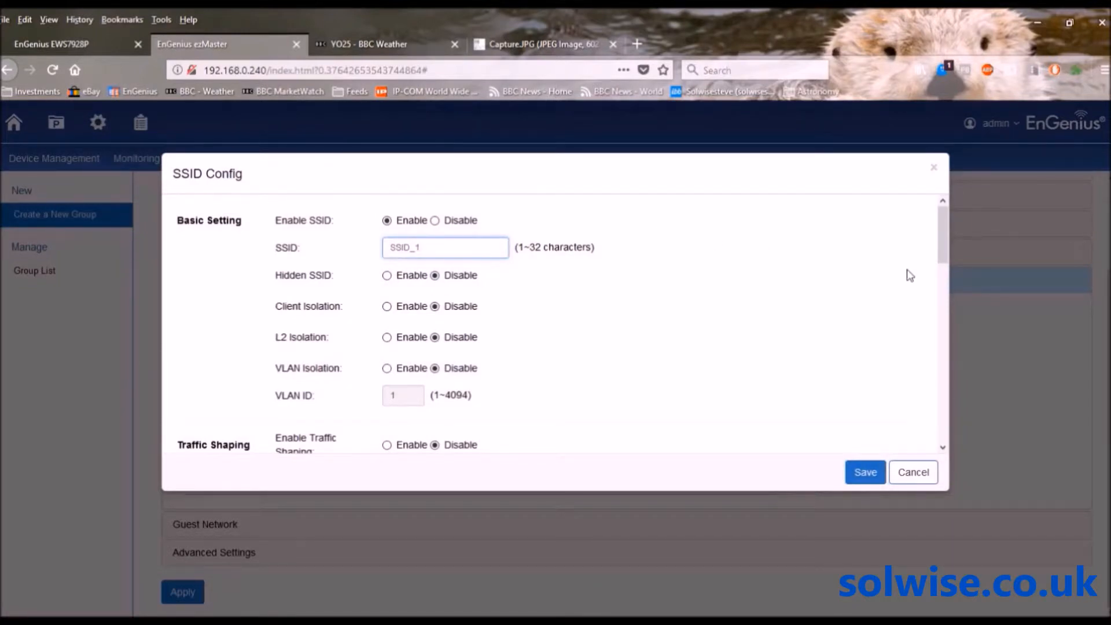
Secure it with WPA-PSK/WPA2-PSK, Both encryption, and enter the WPA passphrase
{"action": "left_click_drag", "start_coordinate": [942, 266], "coordinate": [945, 286]}
{"action": "left_click_drag", "start_coordinate": [946, 345], "coordinate": [953, 446]}
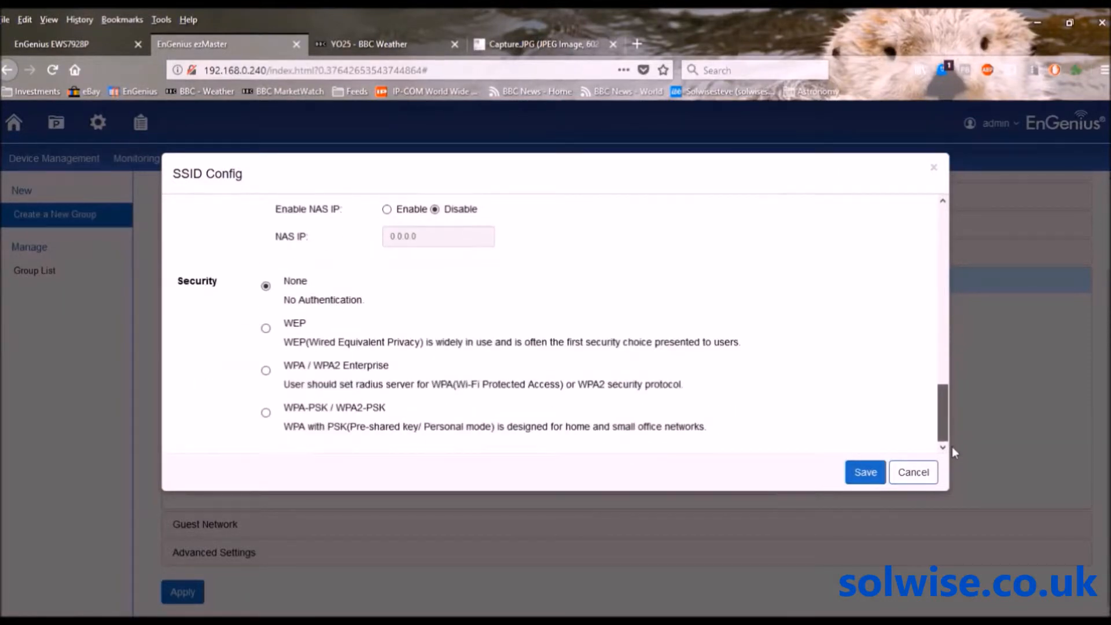
{"action": "left_click", "coordinate": [265, 412]}
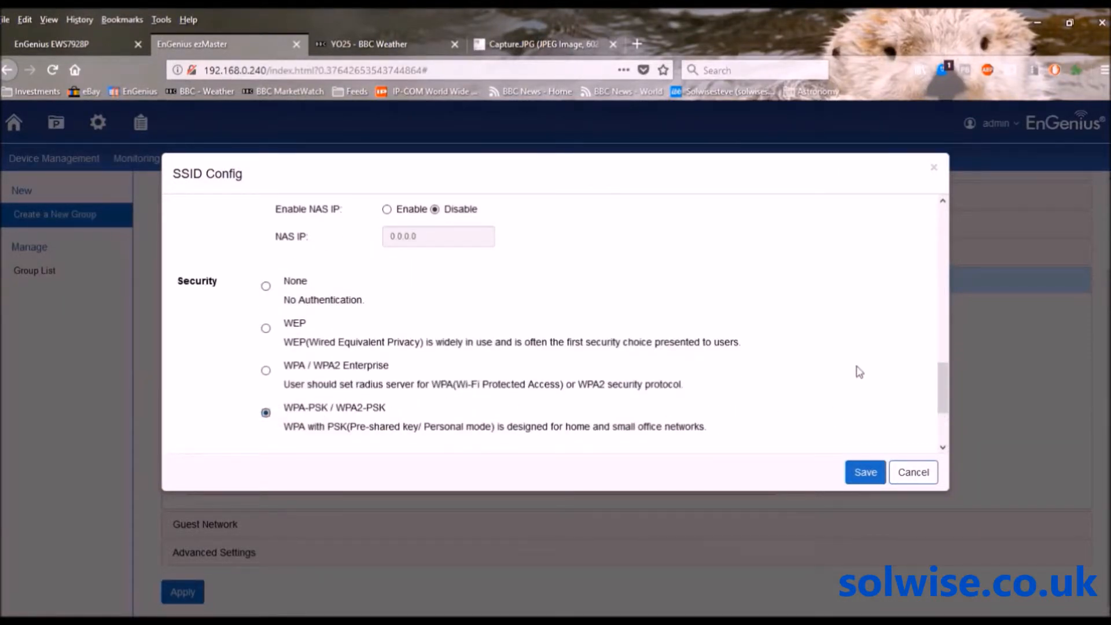
{"action": "left_click_drag", "start_coordinate": [939, 380], "coordinate": [945, 420]}
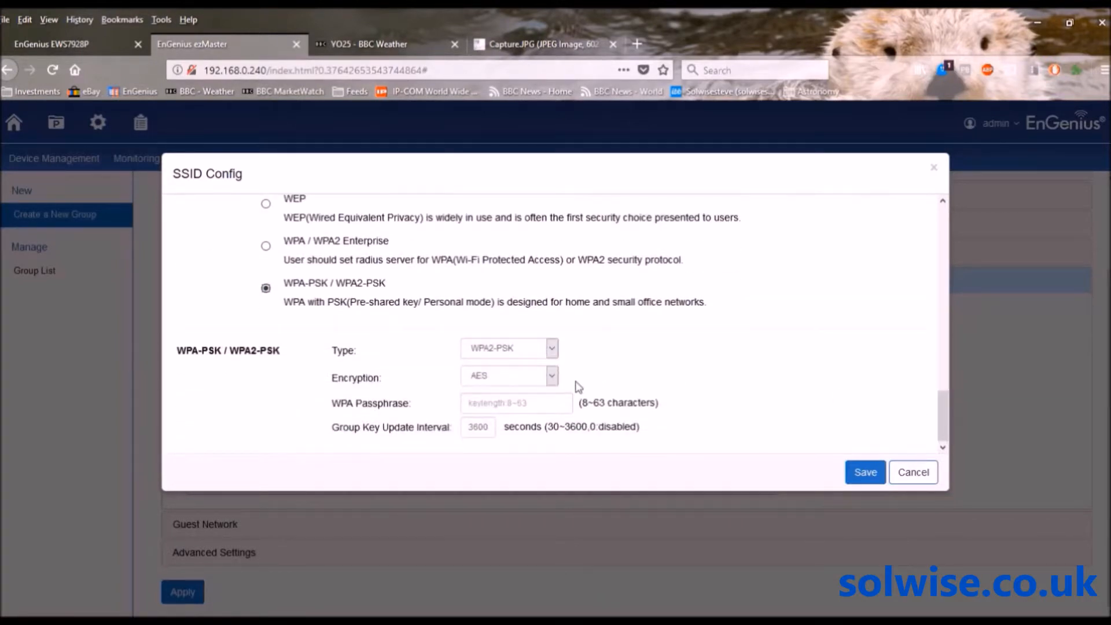
{"action": "left_click", "coordinate": [551, 376]}
{"action": "left_click", "coordinate": [502, 413]}
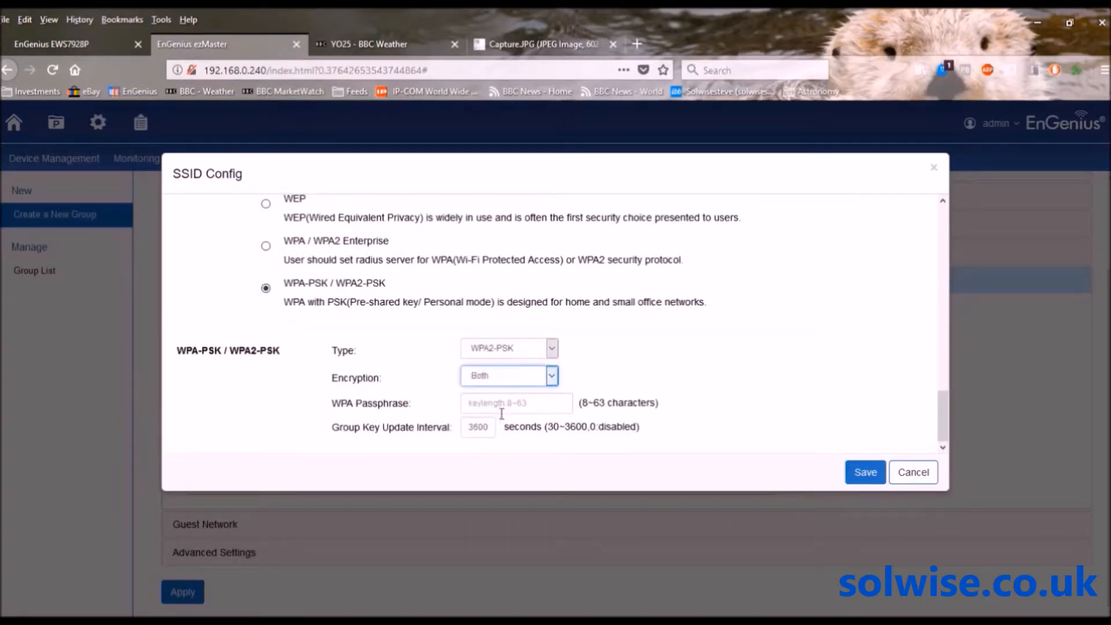
{"action": "left_click", "coordinate": [503, 409]}
{"action": "type", "text": "test"}
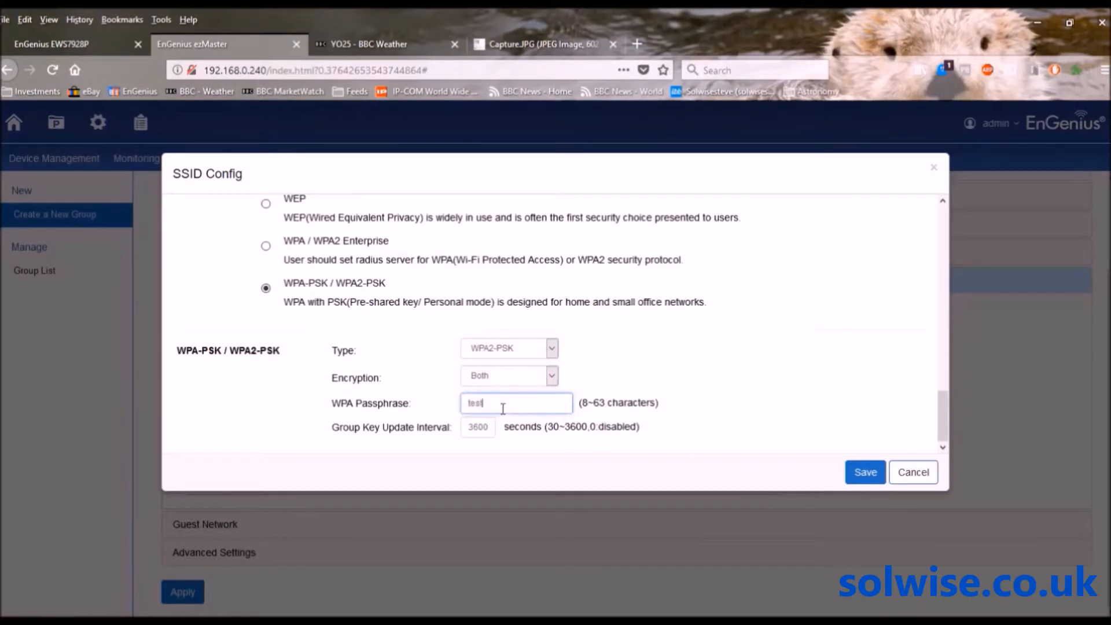
{"action": "type", "text": "test"}
Save the 5GHz SSID_1 security, apply the group's changes, and acknowledge the success message
{"action": "left_click", "coordinate": [862, 474]}
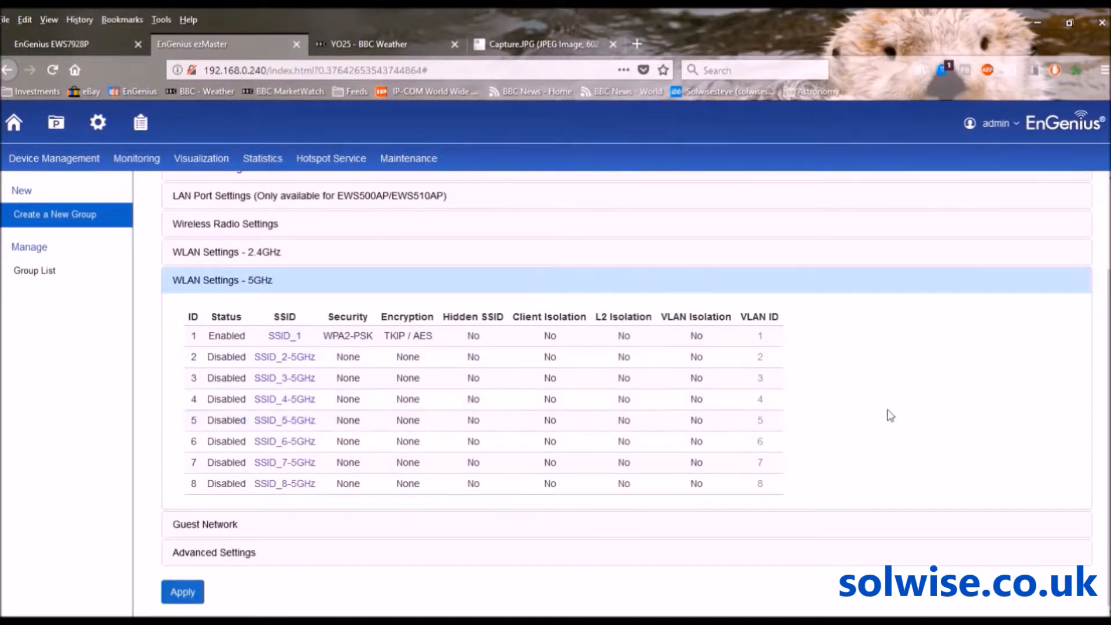
{"action": "left_click_drag", "start_coordinate": [1108, 437], "coordinate": [1108, 389]}
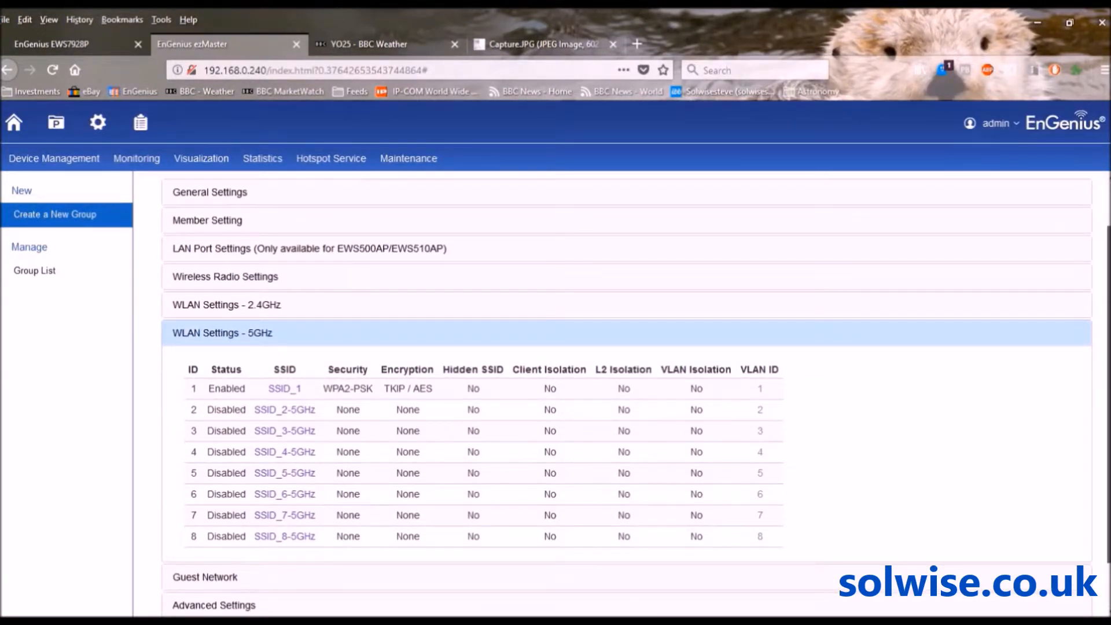
{"action": "left_click_drag", "start_coordinate": [1109, 389], "coordinate": [1108, 432]}
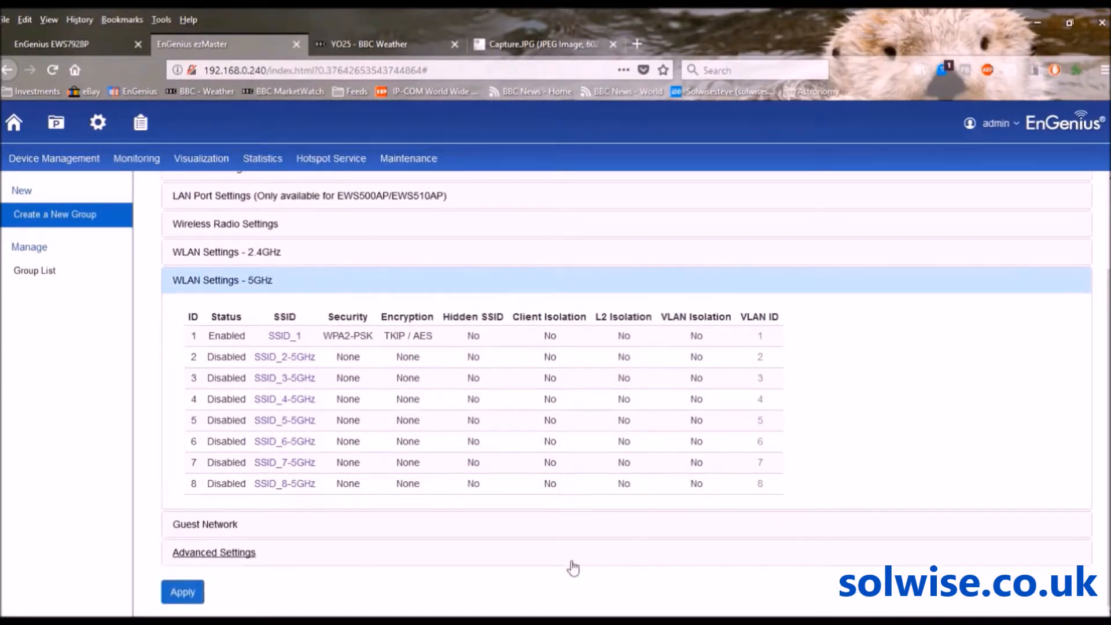
{"action": "left_click", "coordinate": [191, 597]}
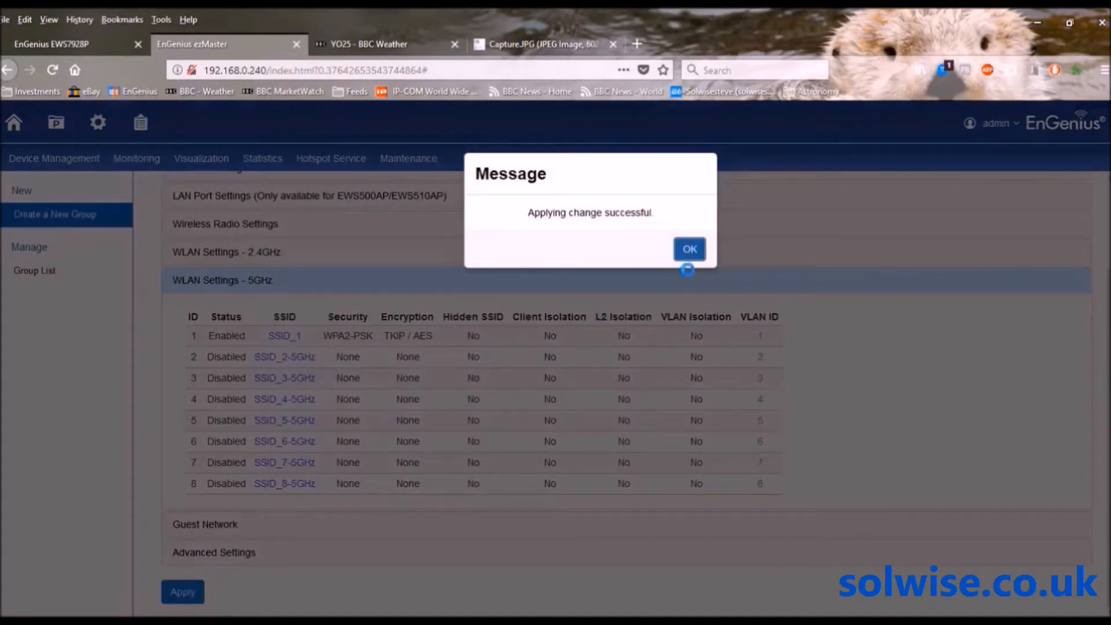
{"action": "left_click", "coordinate": [690, 256]}
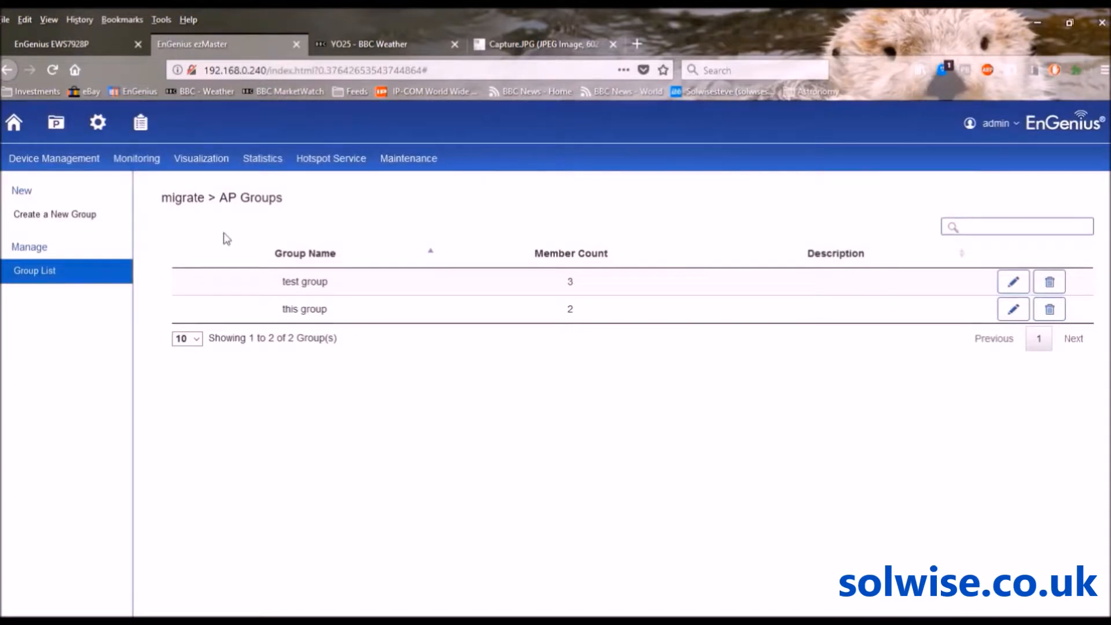
{"action": "mouse_move", "coordinate": [64, 171]}
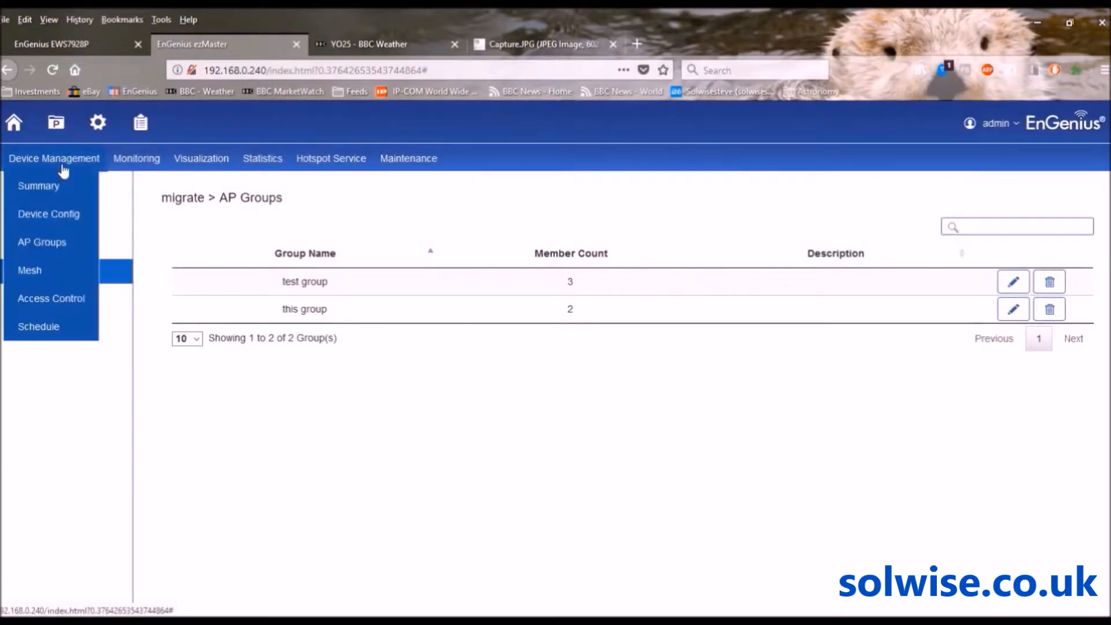
{"action": "left_click", "coordinate": [48, 213]}
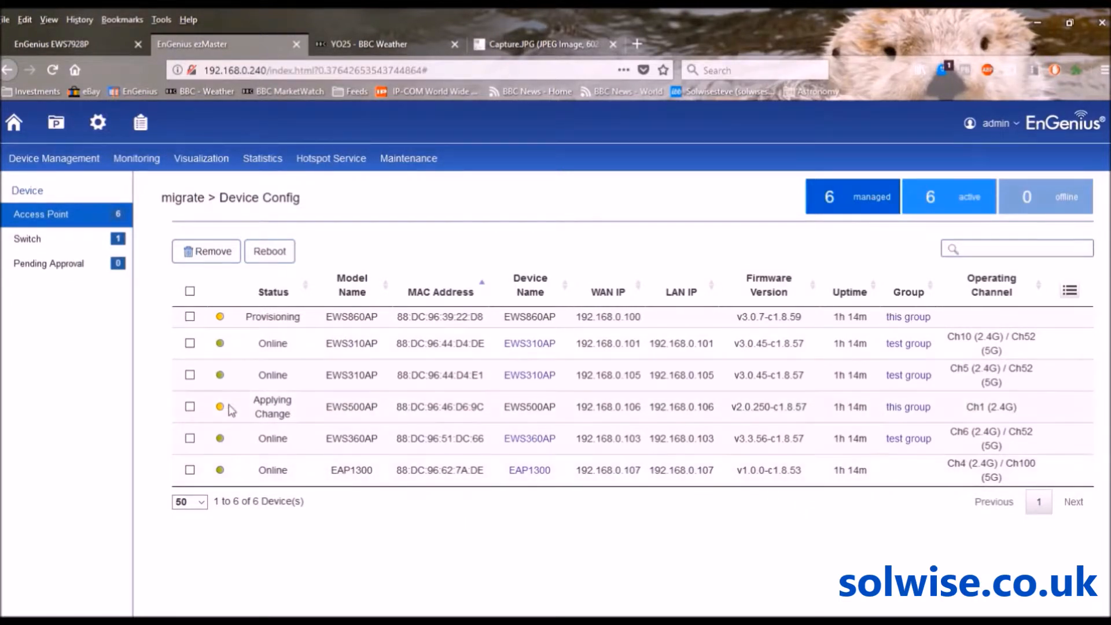
{"action": "mouse_move", "coordinate": [51, 166]}
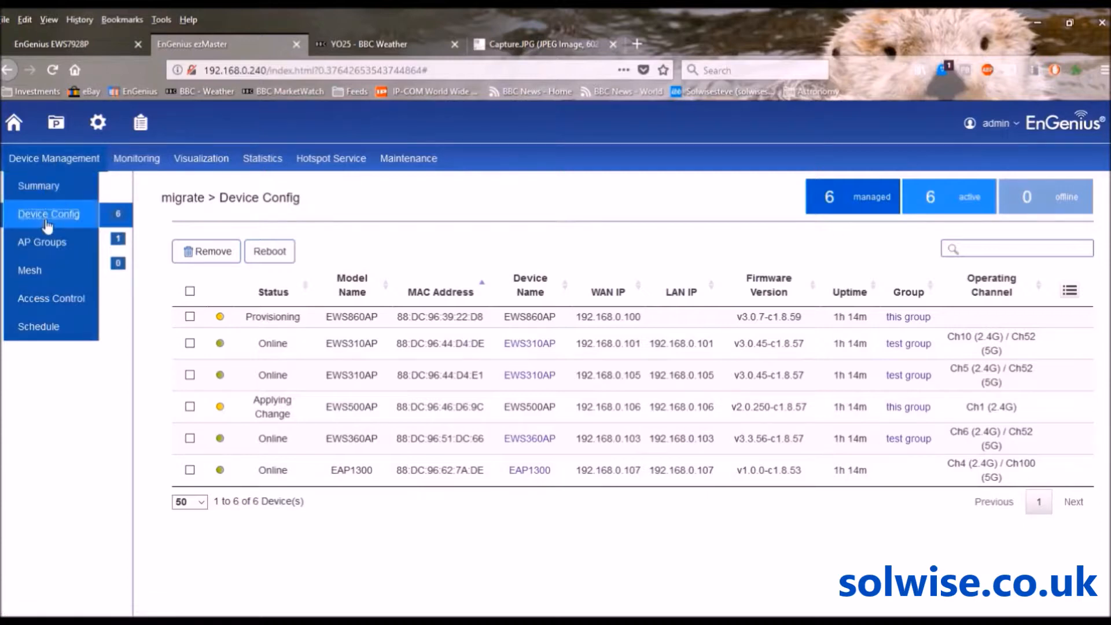
{"action": "left_click", "coordinate": [46, 245]}
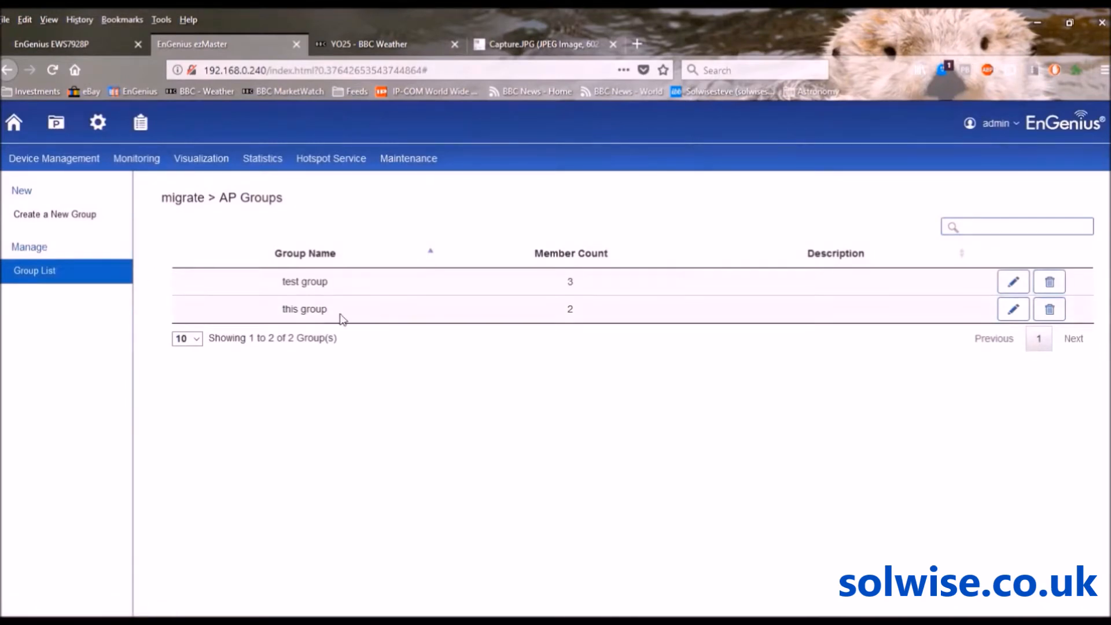
Edit 'this group' and enable Fast Roaming on its 2.4GHz SSID_1, then save
{"action": "left_click", "coordinate": [1014, 312]}
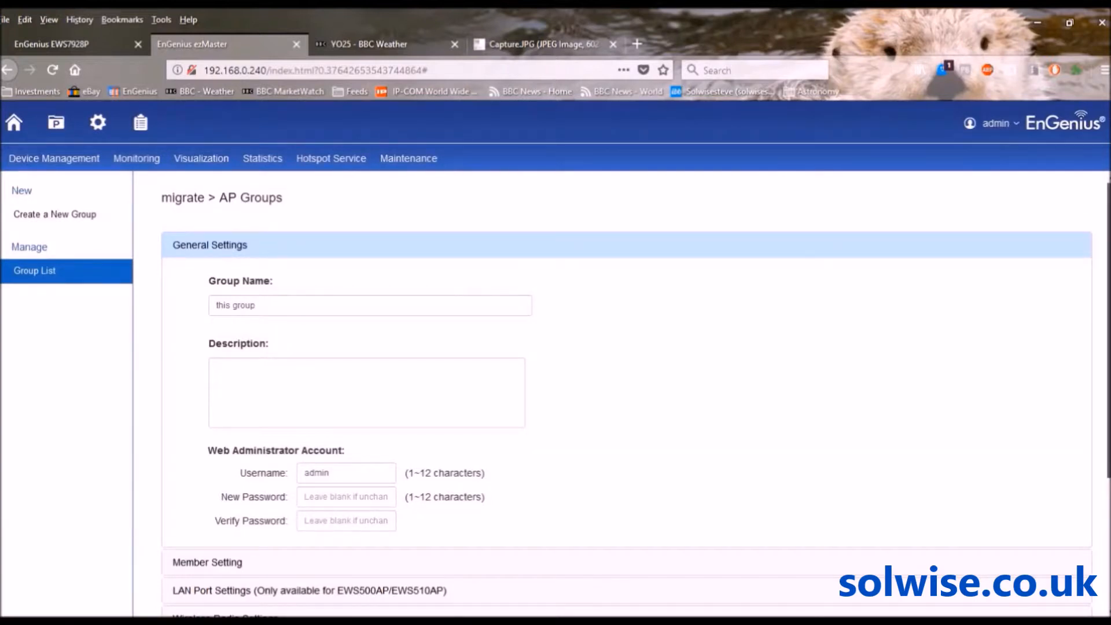
{"action": "scroll", "coordinate": [636, 397], "scroll_direction": "down", "scroll_amount": 3}
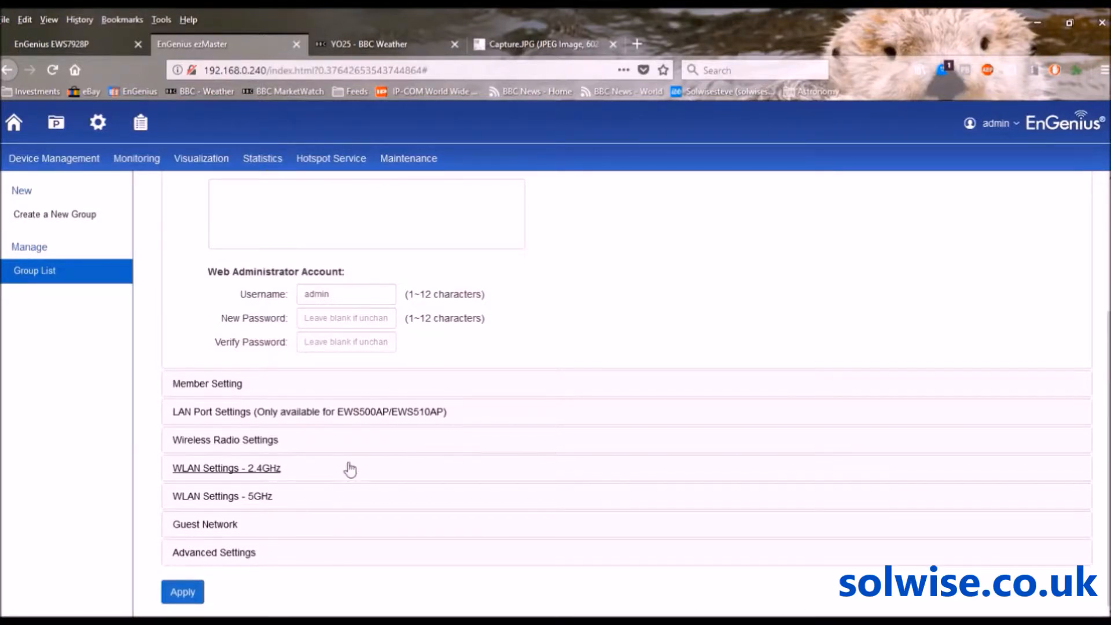
{"action": "left_click", "coordinate": [232, 469]}
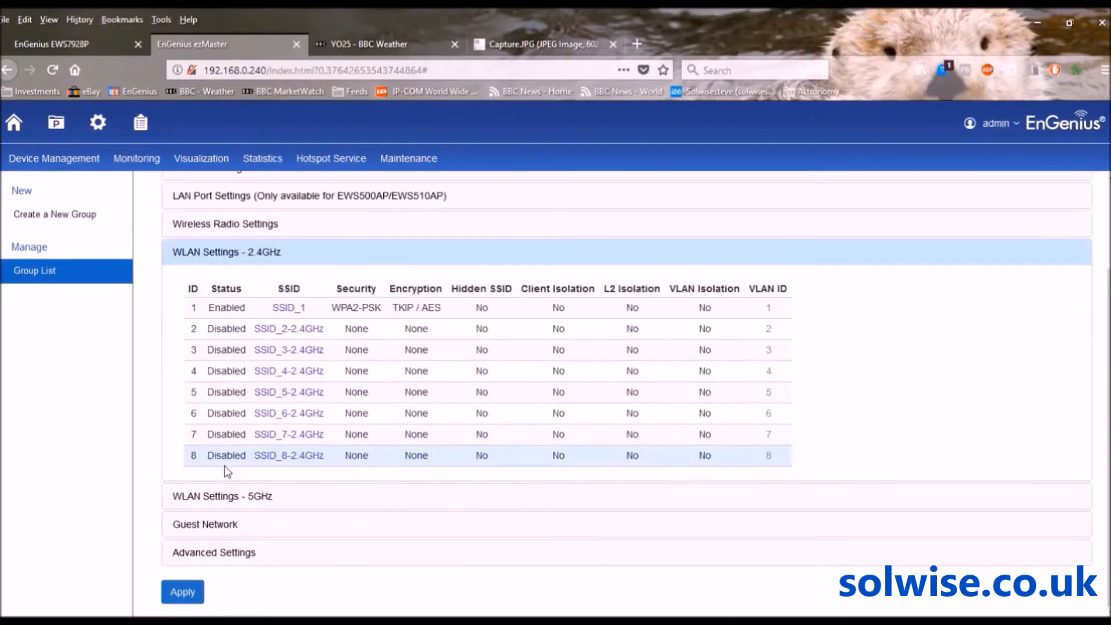
{"action": "left_click", "coordinate": [288, 307]}
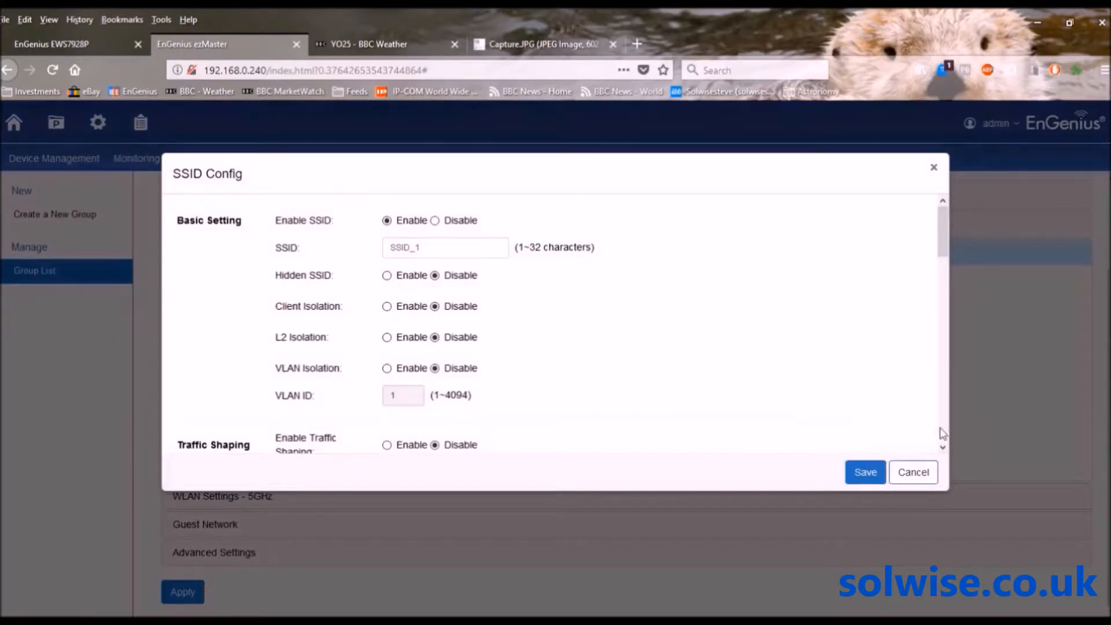
{"action": "left_click", "coordinate": [943, 447]}
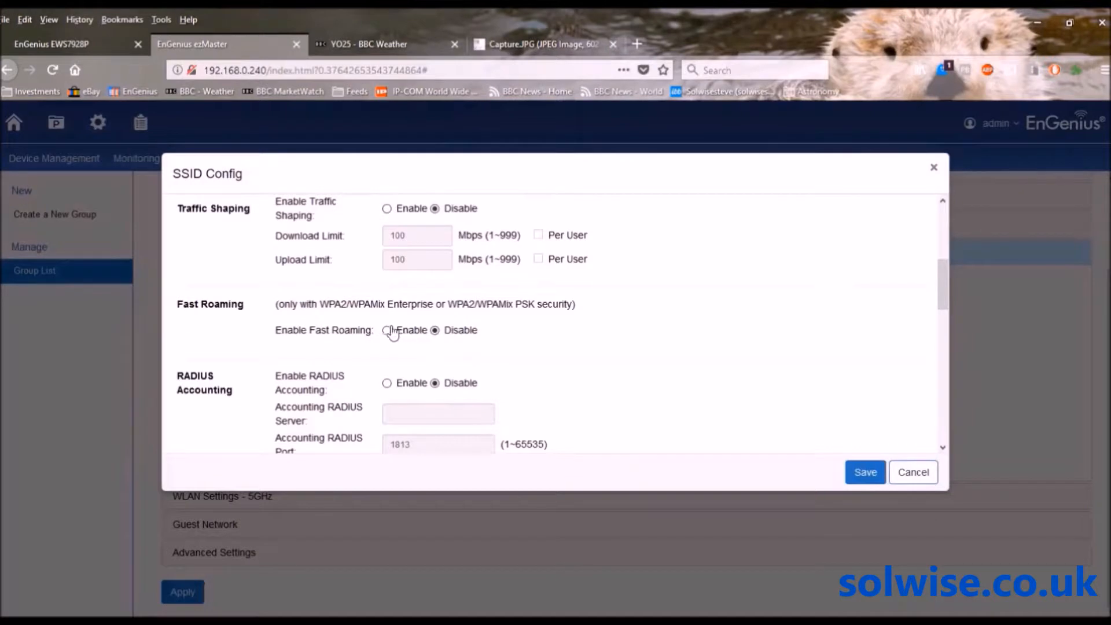
{"action": "left_click", "coordinate": [387, 331]}
{"action": "left_click", "coordinate": [863, 474]}
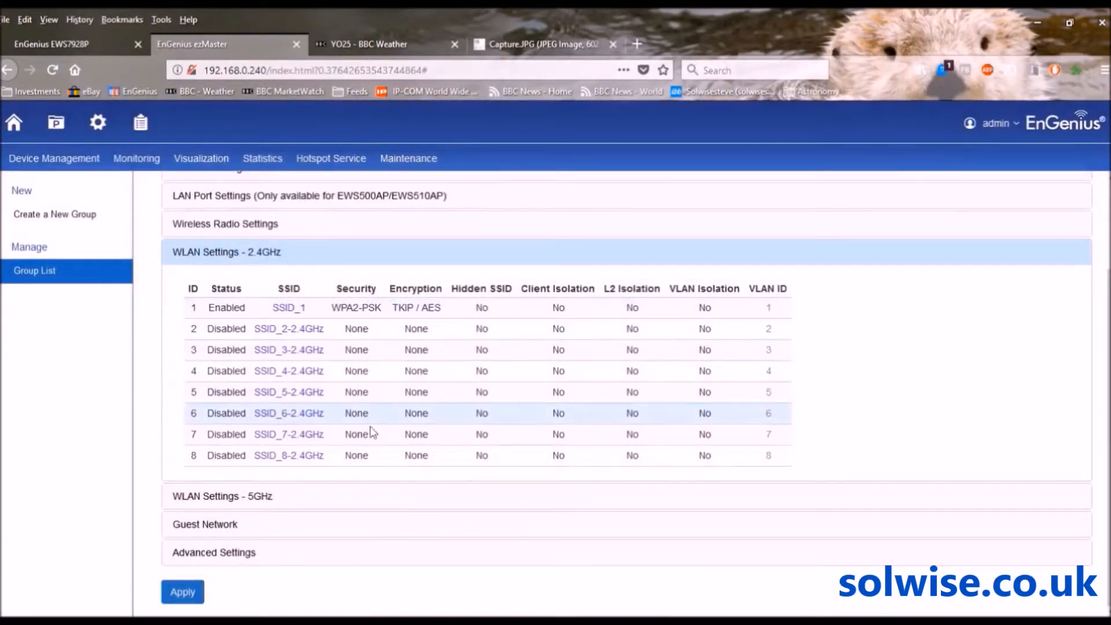
Set Fast Roaming to Enable on the group's 5GHz SSID_1 and save it
{"action": "left_click", "coordinate": [233, 500]}
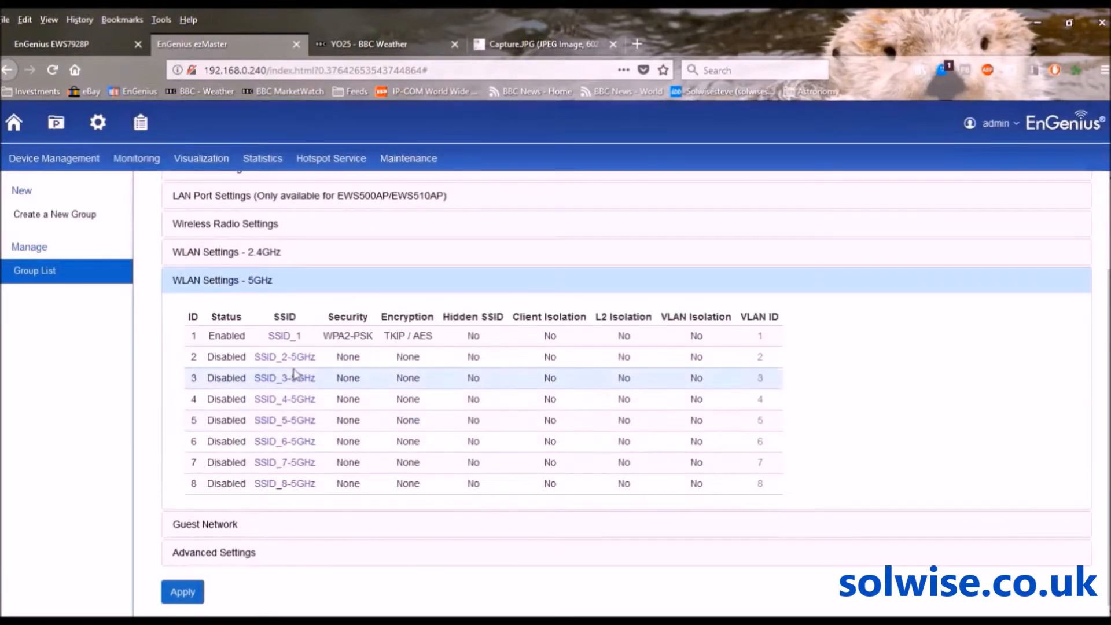
{"action": "left_click", "coordinate": [284, 336]}
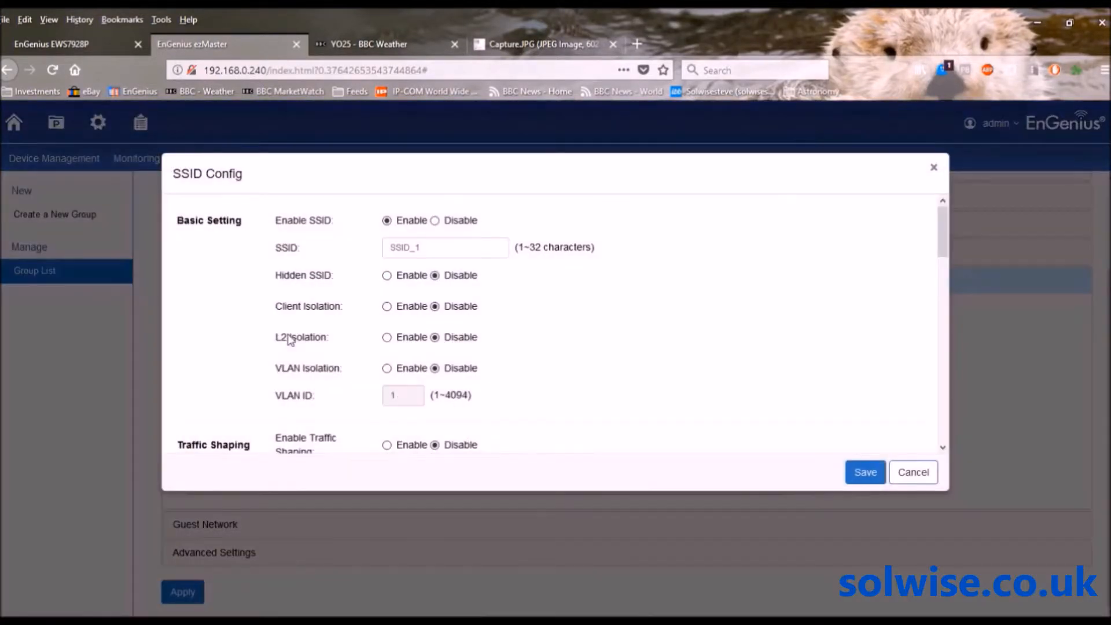
{"action": "left_click", "coordinate": [942, 447]}
{"action": "left_click", "coordinate": [942, 447]}
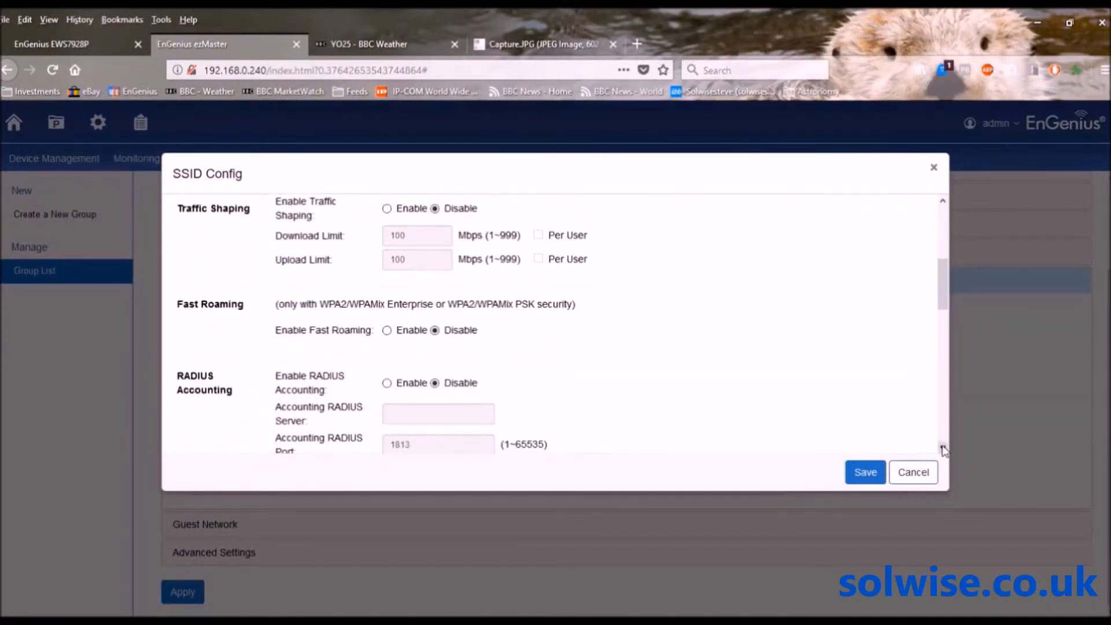
{"action": "left_click", "coordinate": [386, 331]}
{"action": "left_click", "coordinate": [863, 473]}
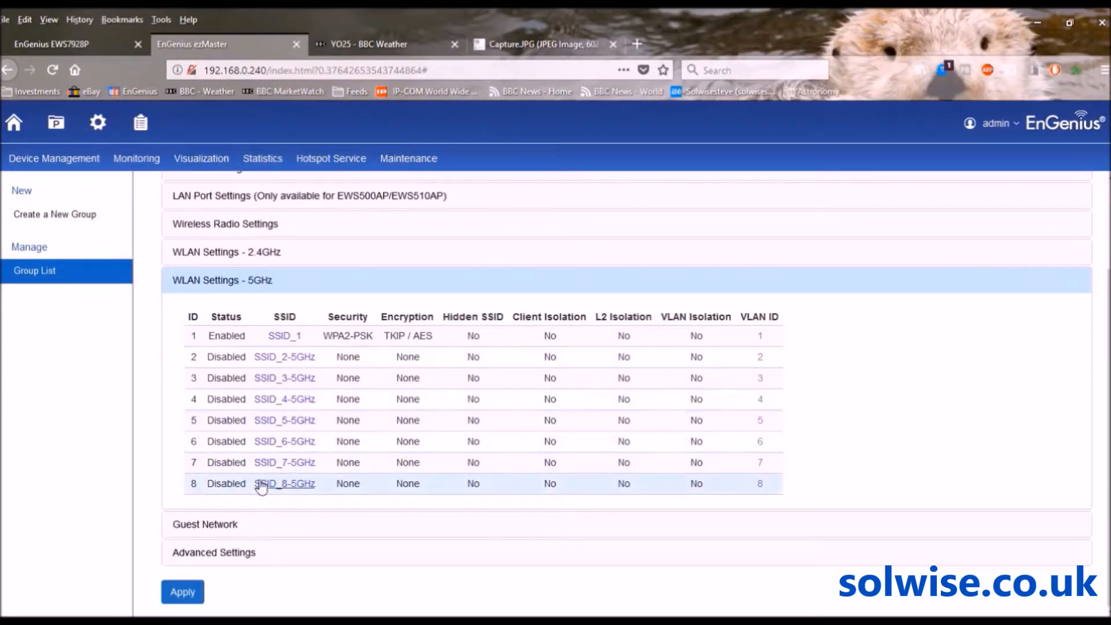
Apply Band Steering Prefer 5GHz with -75 dBm 5GHz RSSI and confirm the success message
{"action": "left_click", "coordinate": [227, 556]}
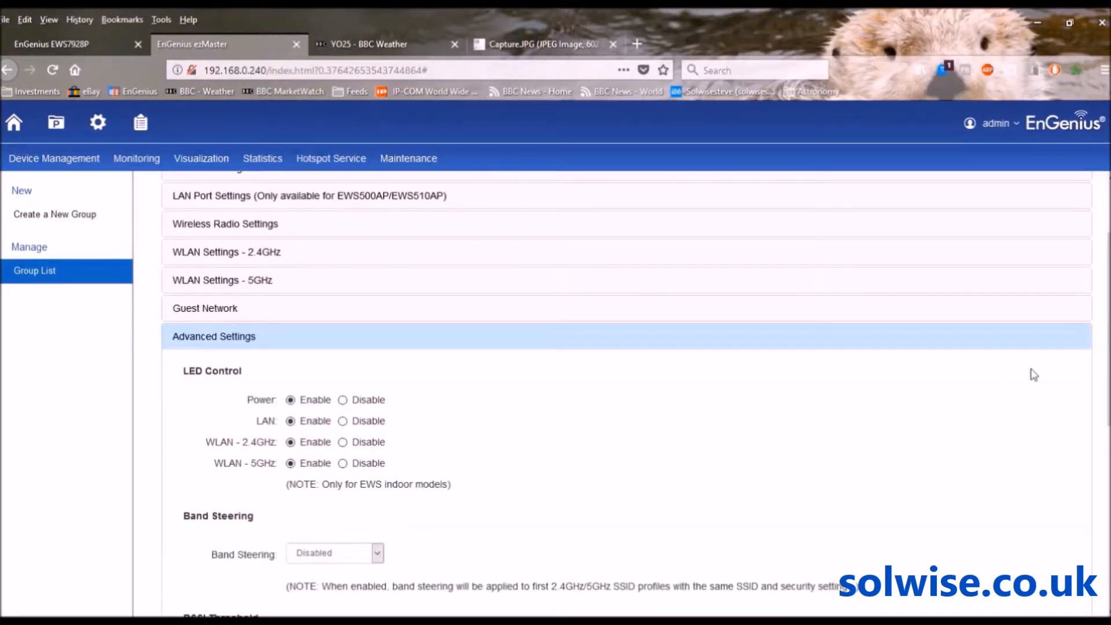
{"action": "scroll", "coordinate": [637, 393], "scroll_direction": "down", "scroll_amount": 3}
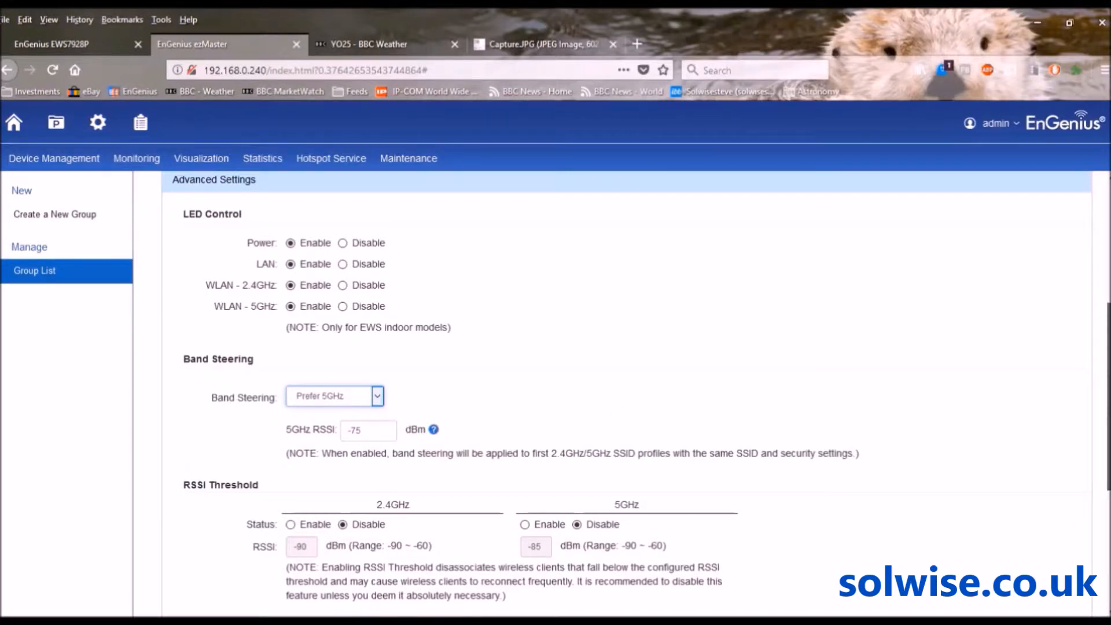
{"action": "left_click_drag", "start_coordinate": [1109, 396], "coordinate": [1108, 511]}
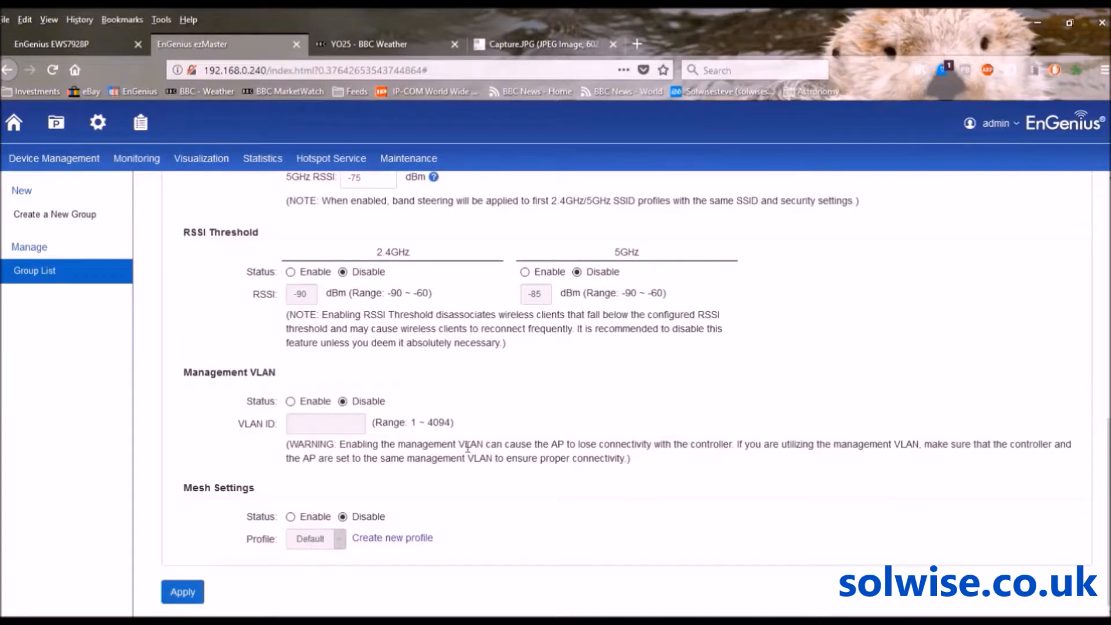
{"action": "left_click", "coordinate": [186, 591]}
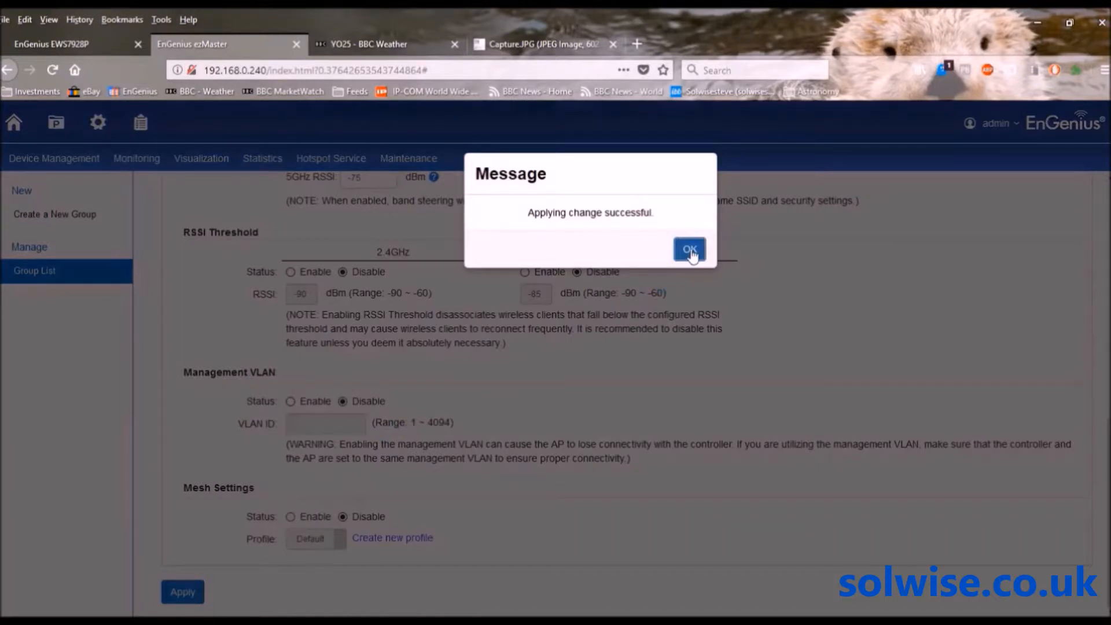
{"action": "left_click", "coordinate": [691, 250]}
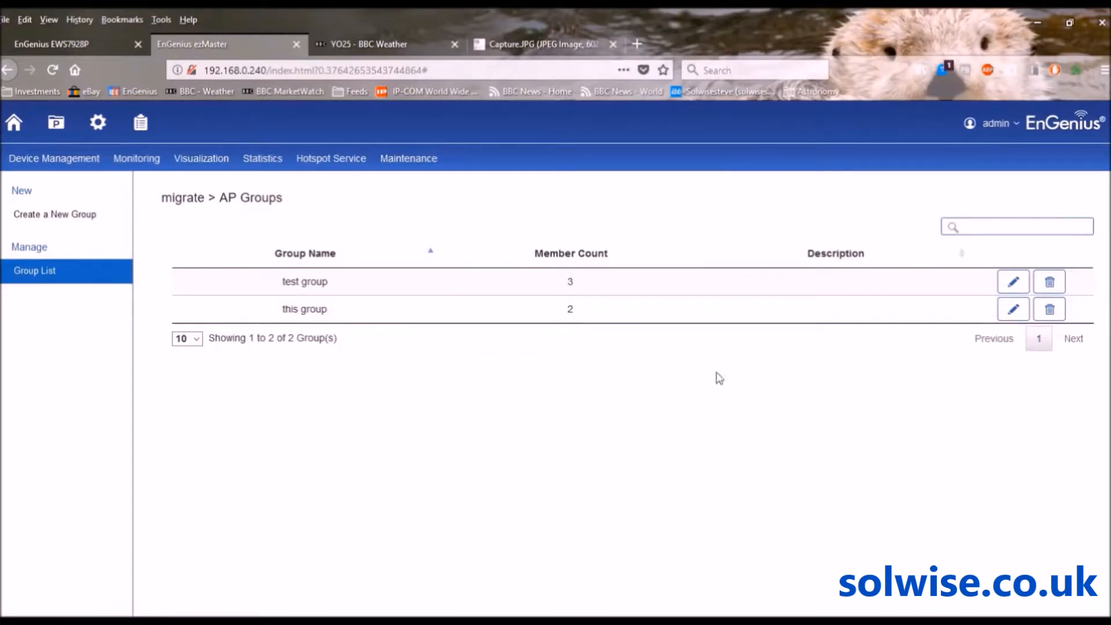
Open 'this group' for editing and scroll down to its settings sections
{"action": "left_click", "coordinate": [1011, 312]}
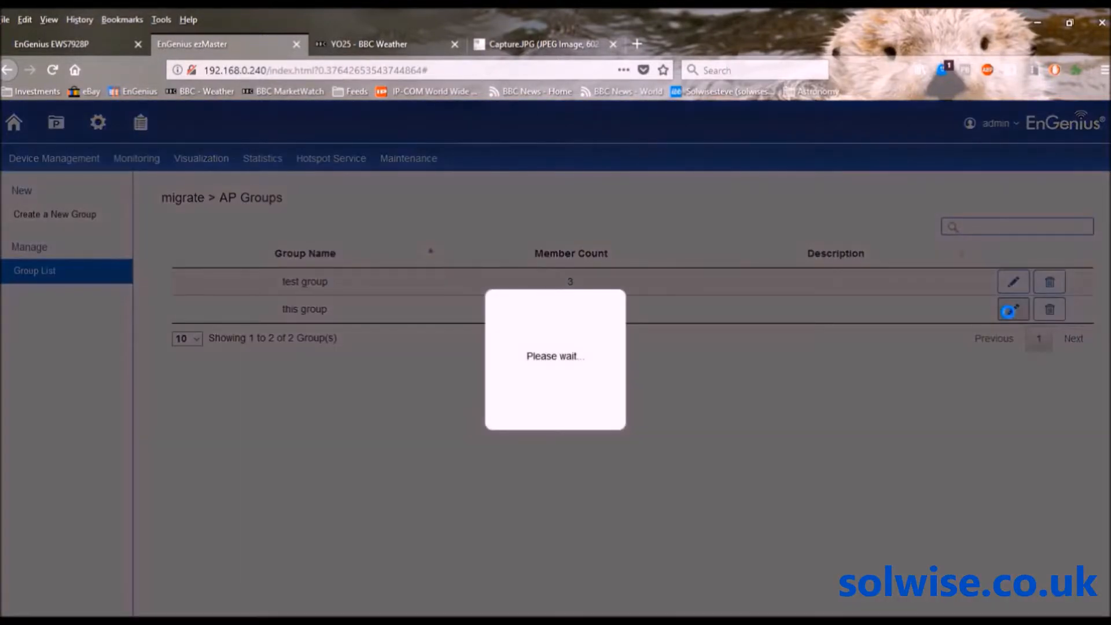
{"action": "scroll", "coordinate": [1041, 376], "scroll_direction": "down", "scroll_amount": 3}
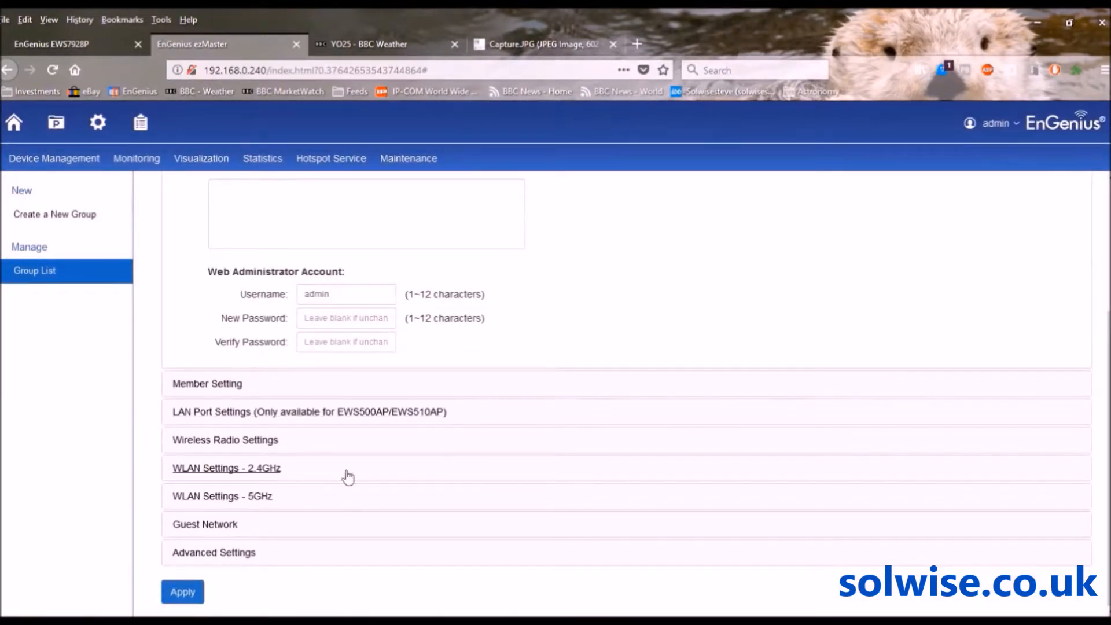
Expand Guest Network to reveal the disabled 2.4GHz and 5GHz guest SSIDs
{"action": "left_click", "coordinate": [205, 525]}
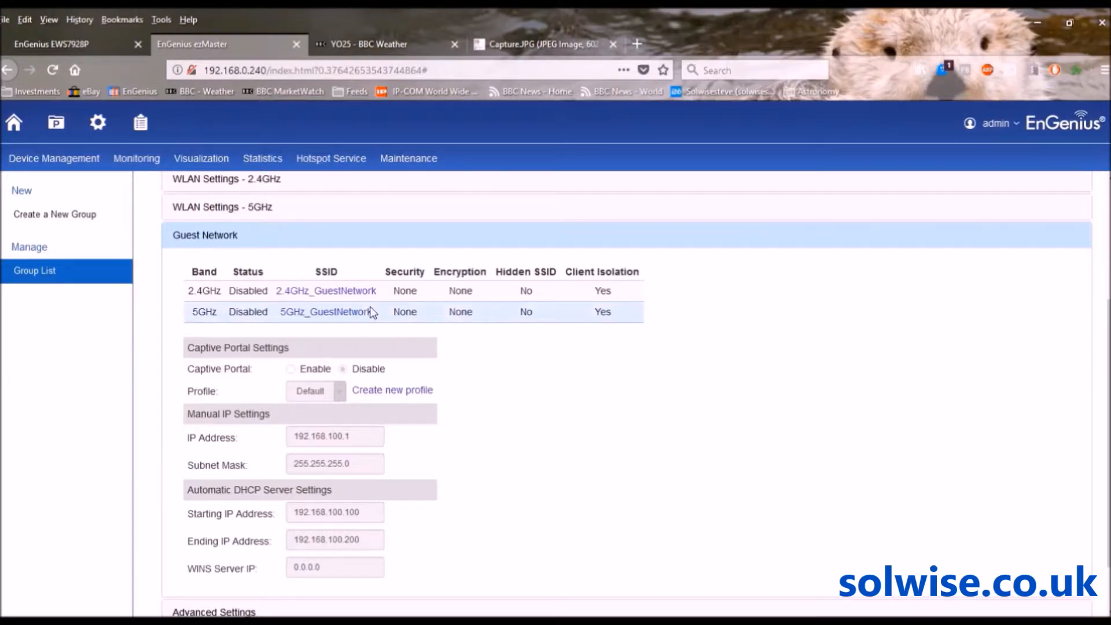
Open 2.4GHz_GuestNetwork and set Enable SSID to Enable
{"action": "left_click", "coordinate": [342, 295]}
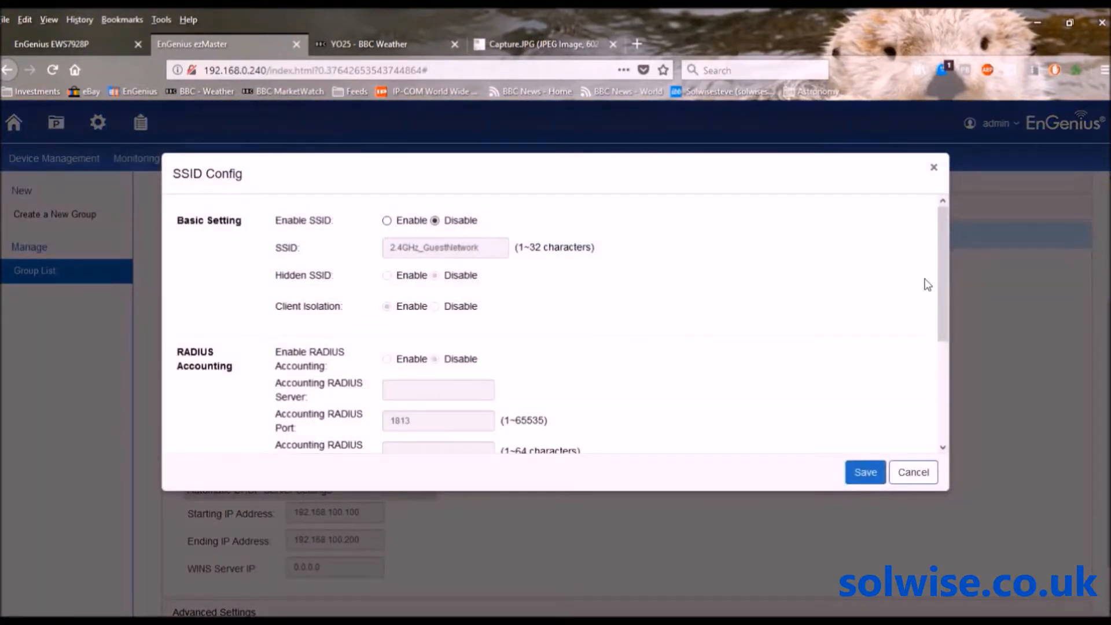
{"action": "left_click_drag", "start_coordinate": [943, 266], "coordinate": [945, 378]}
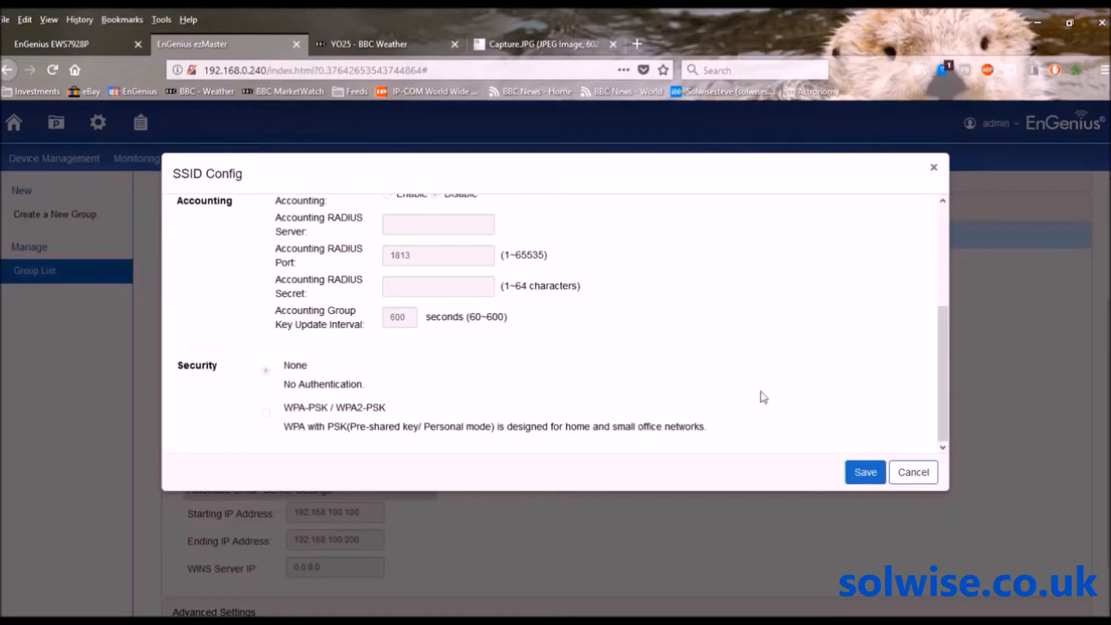
{"action": "left_click_drag", "start_coordinate": [942, 398], "coordinate": [949, 286]}
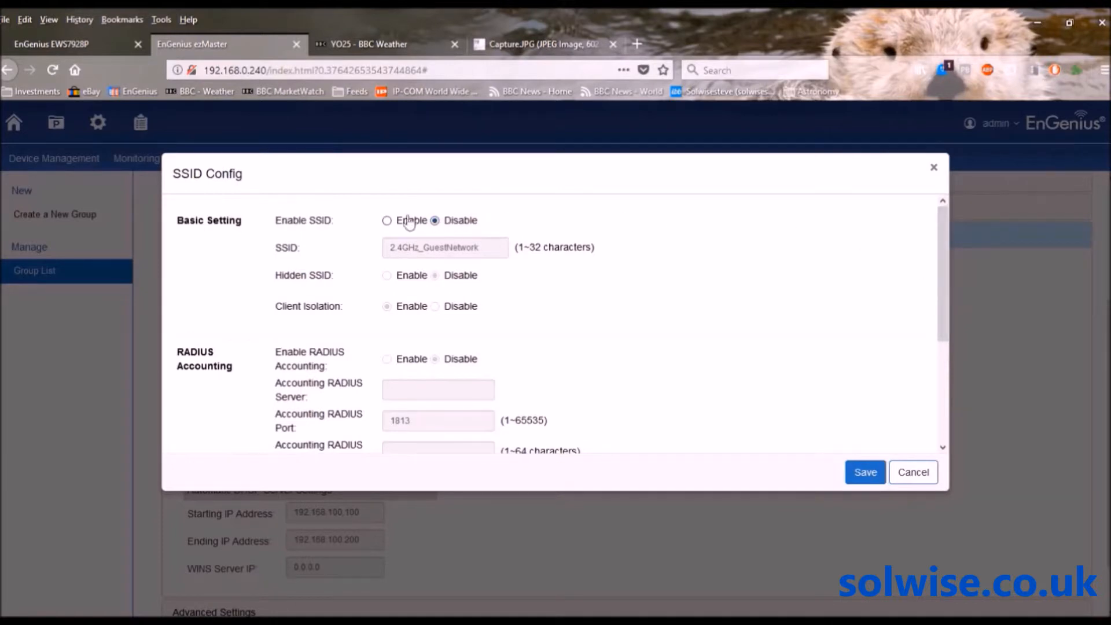
{"action": "left_click", "coordinate": [386, 220]}
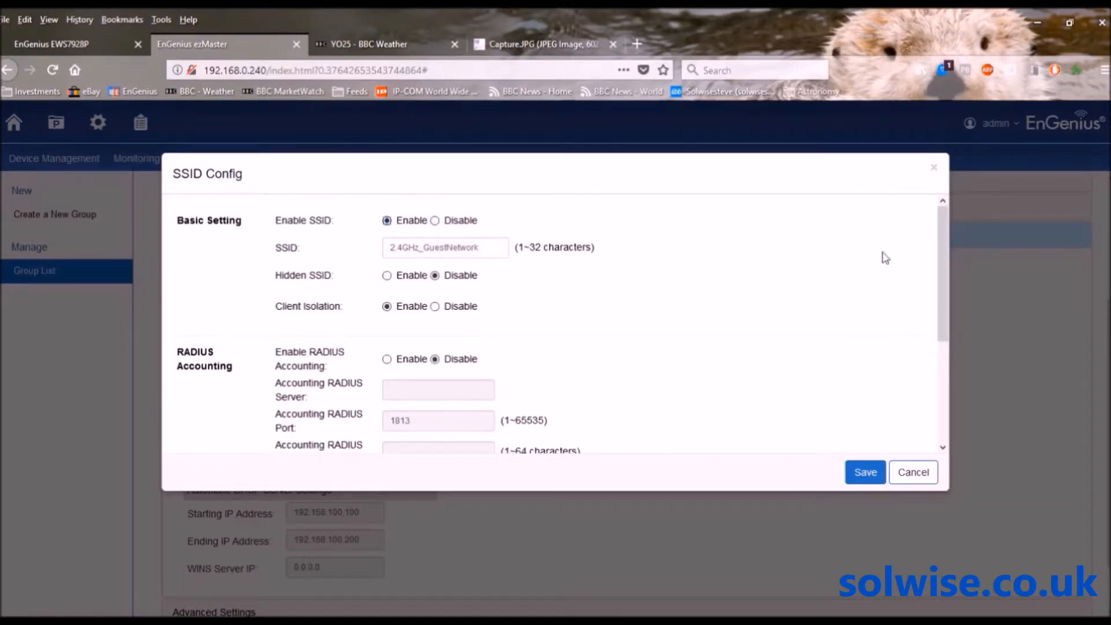
Secure it with WPA-PSK/WPA2-PSK, Both encryption and a passphrase, then save
{"action": "left_click_drag", "start_coordinate": [947, 243], "coordinate": [946, 348]}
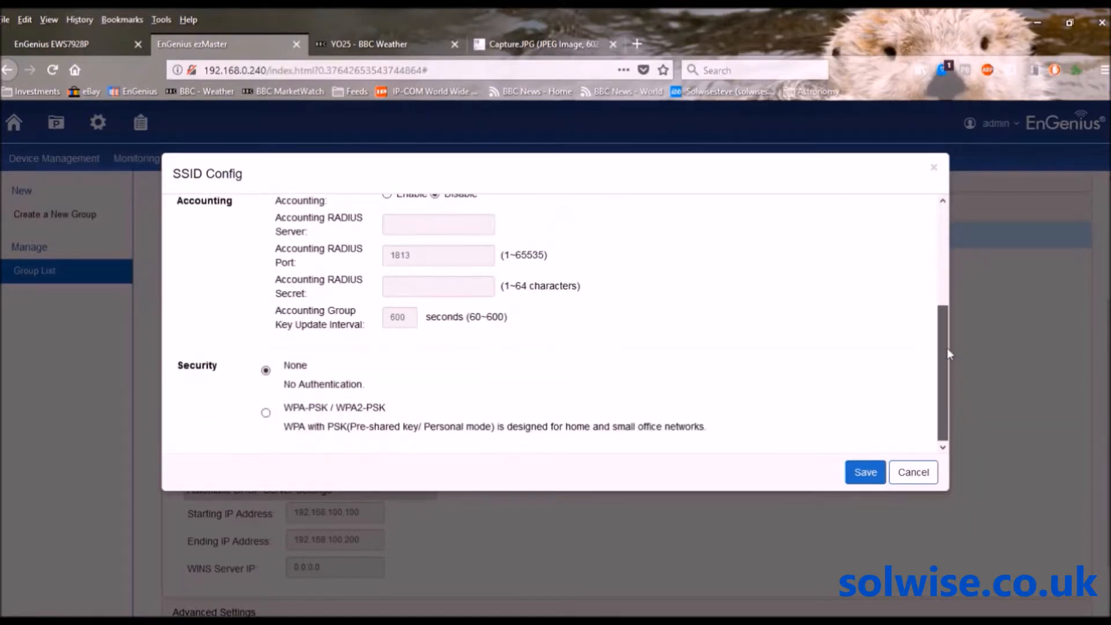
{"action": "left_click", "coordinate": [266, 413]}
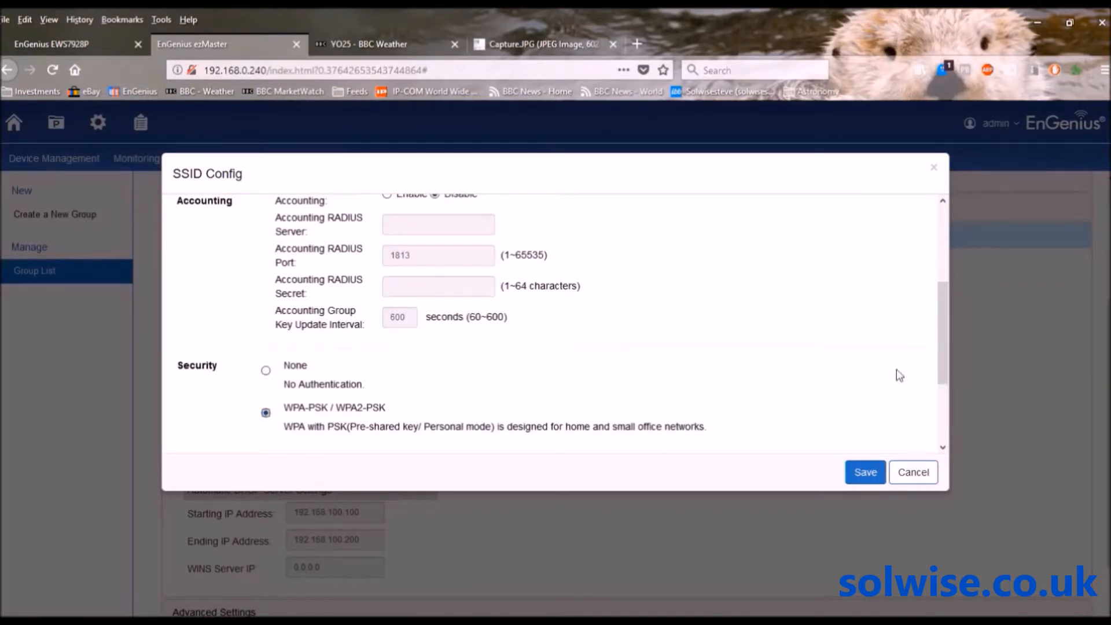
{"action": "left_click_drag", "start_coordinate": [941, 356], "coordinate": [943, 412]}
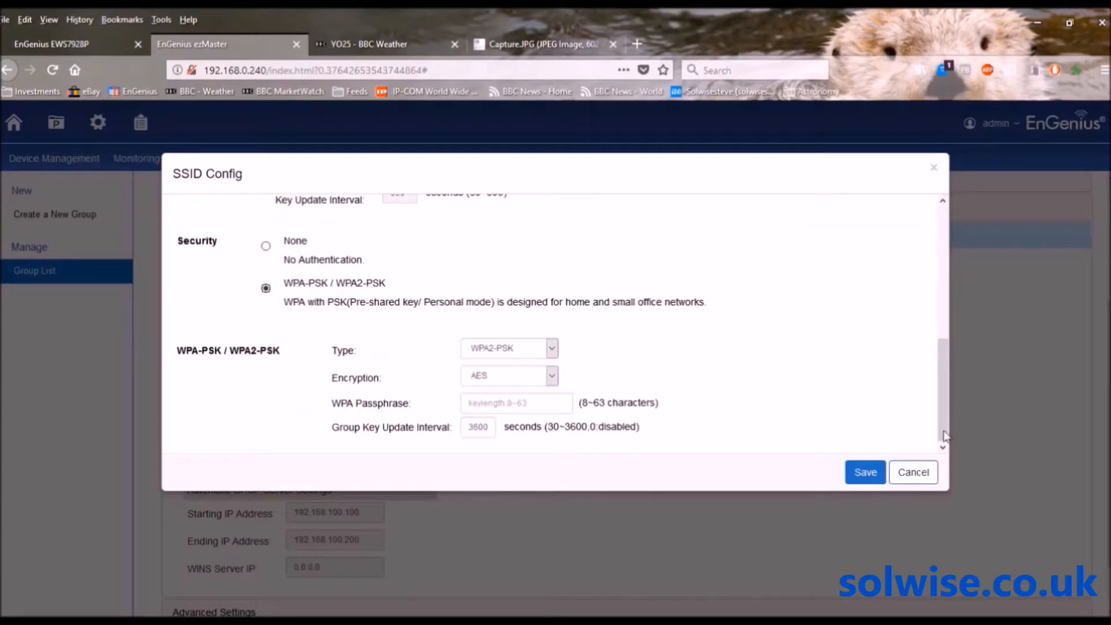
{"action": "left_click", "coordinate": [552, 376]}
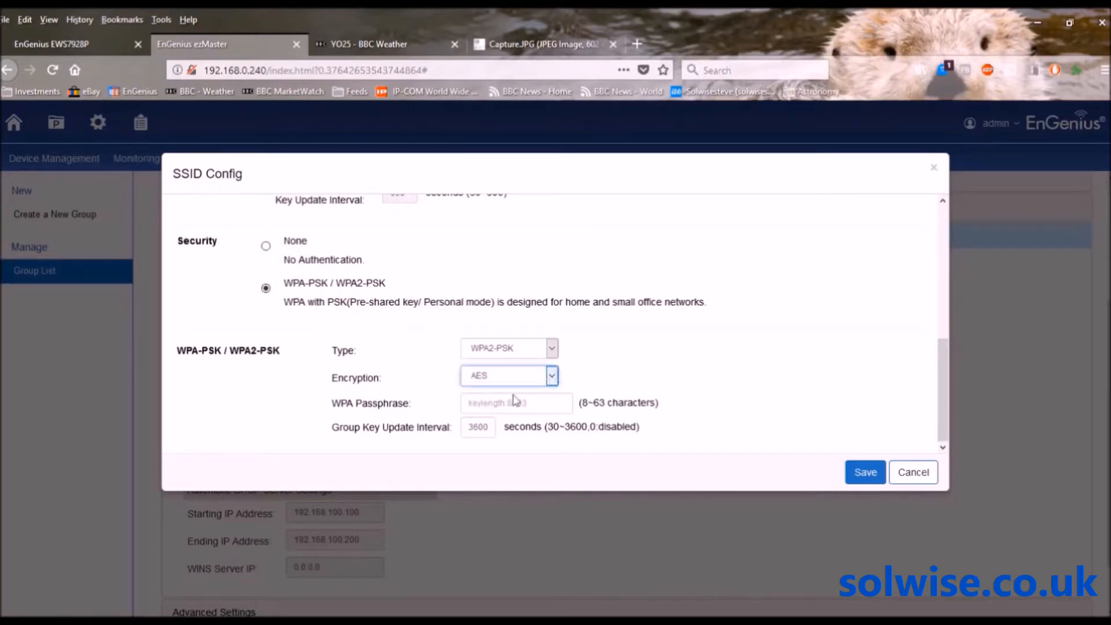
{"action": "left_click", "coordinate": [496, 408]}
{"action": "left_click", "coordinate": [495, 403]}
{"action": "type", "text": "guestguest"}
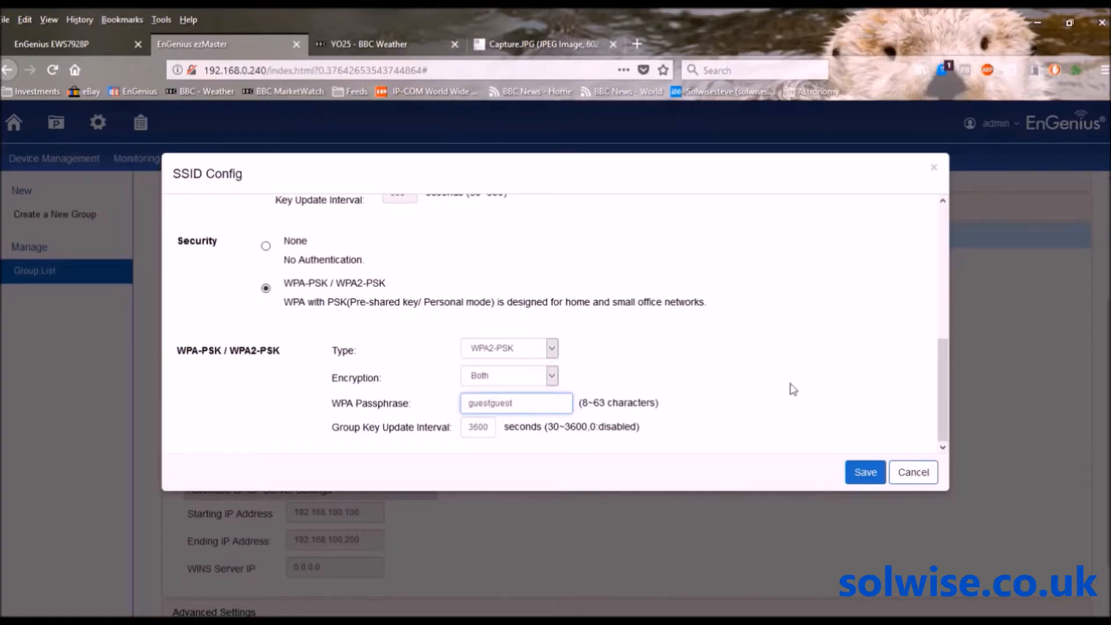
{"action": "left_click_drag", "start_coordinate": [943, 390], "coordinate": [949, 235]}
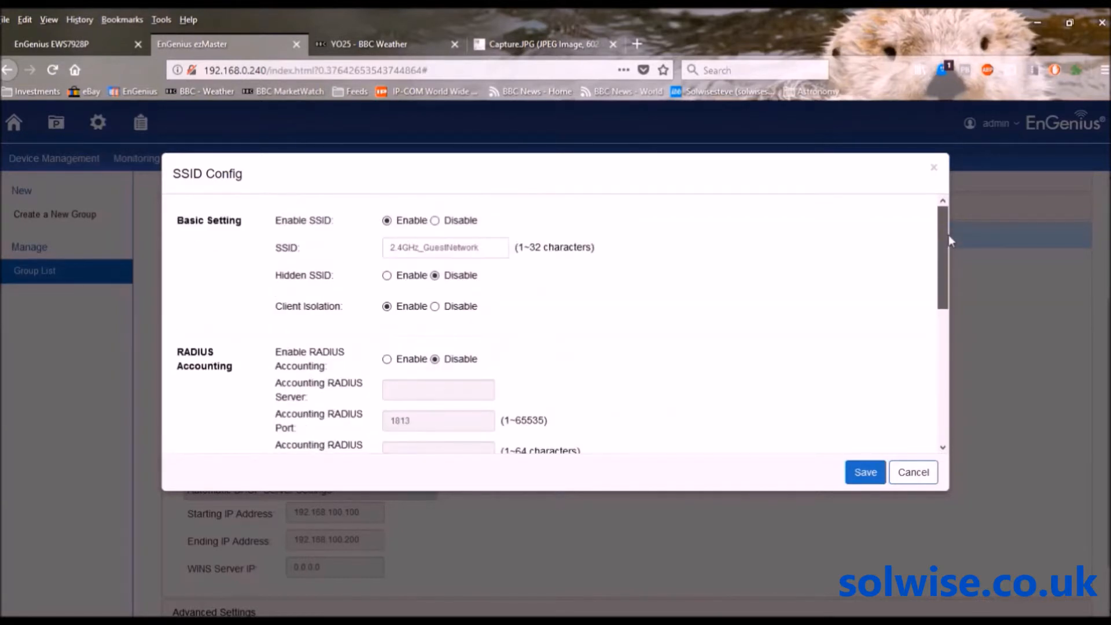
{"action": "left_click_drag", "start_coordinate": [949, 234], "coordinate": [946, 416]}
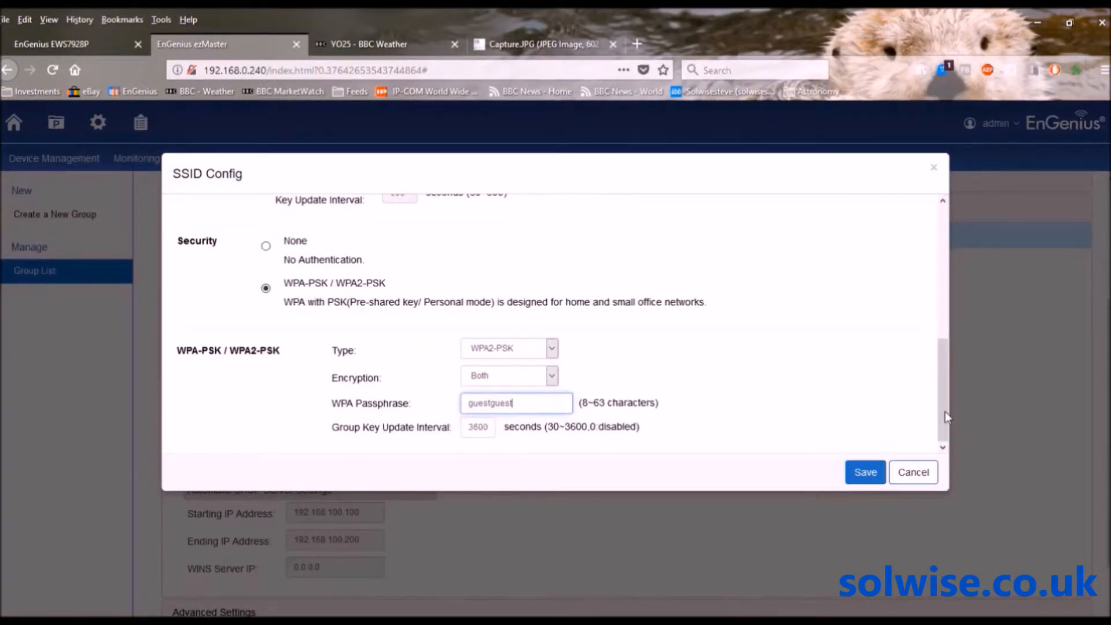
{"action": "left_click", "coordinate": [857, 475]}
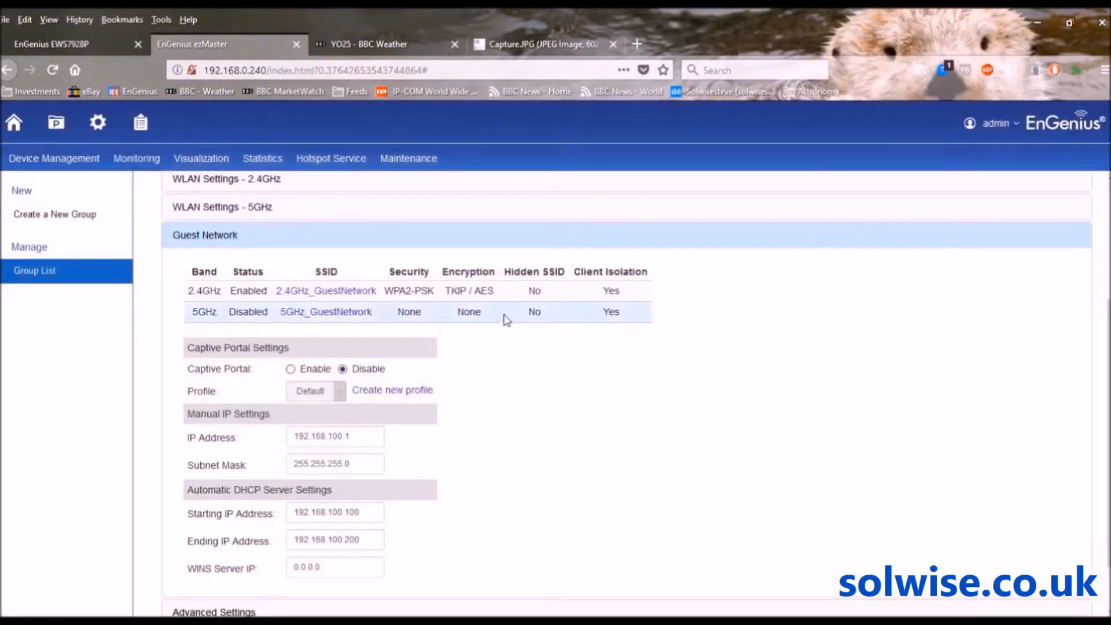
Enable 5GHz_GuestNetwork with WPA-PSK/WPA2-PSK, Both encryption and a passphrase, and save
{"action": "left_click", "coordinate": [321, 312]}
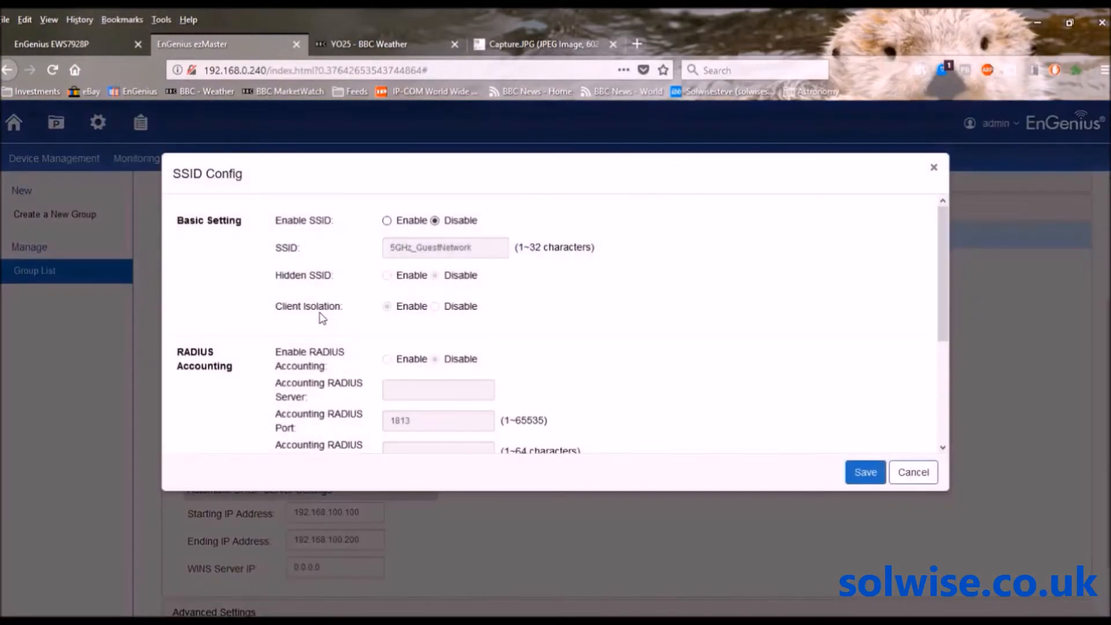
{"action": "left_click", "coordinate": [386, 221]}
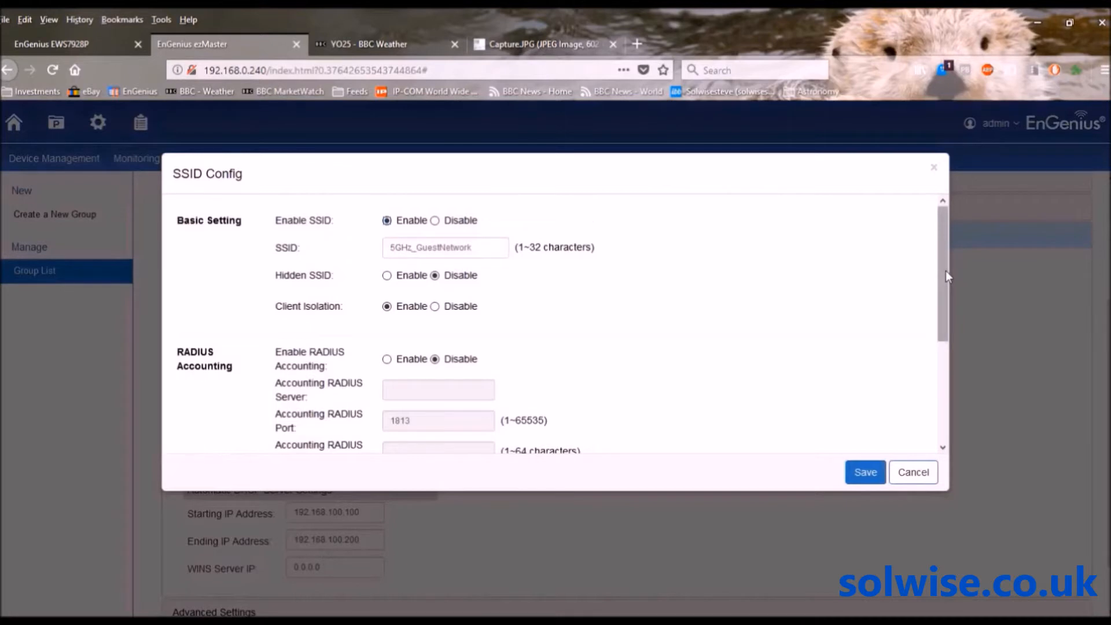
{"action": "left_click_drag", "start_coordinate": [945, 270], "coordinate": [946, 395]}
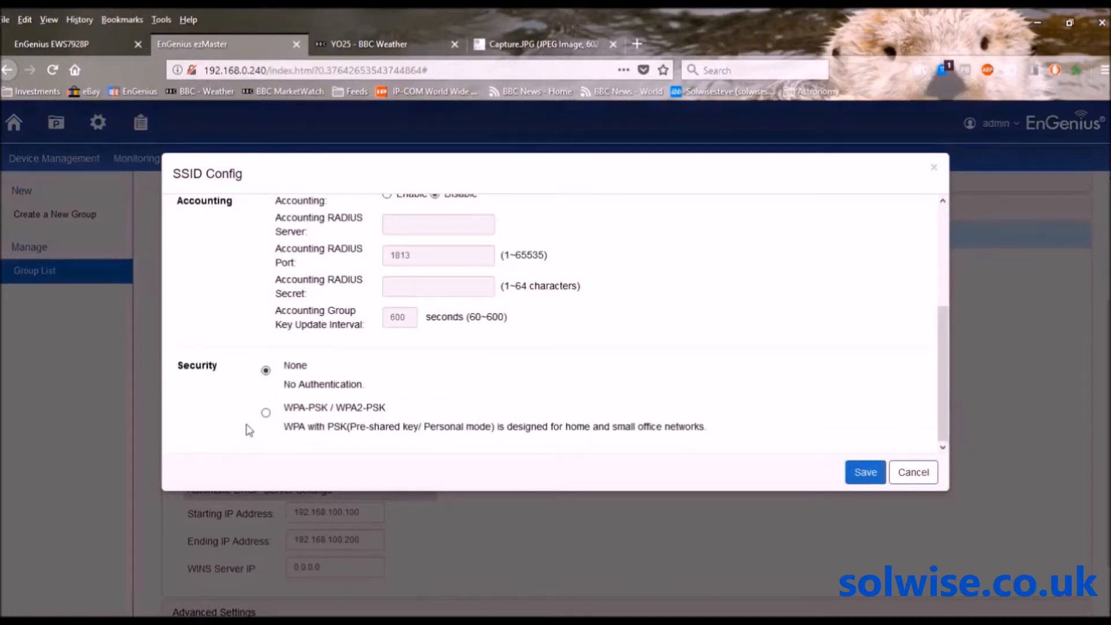
{"action": "left_click", "coordinate": [265, 414]}
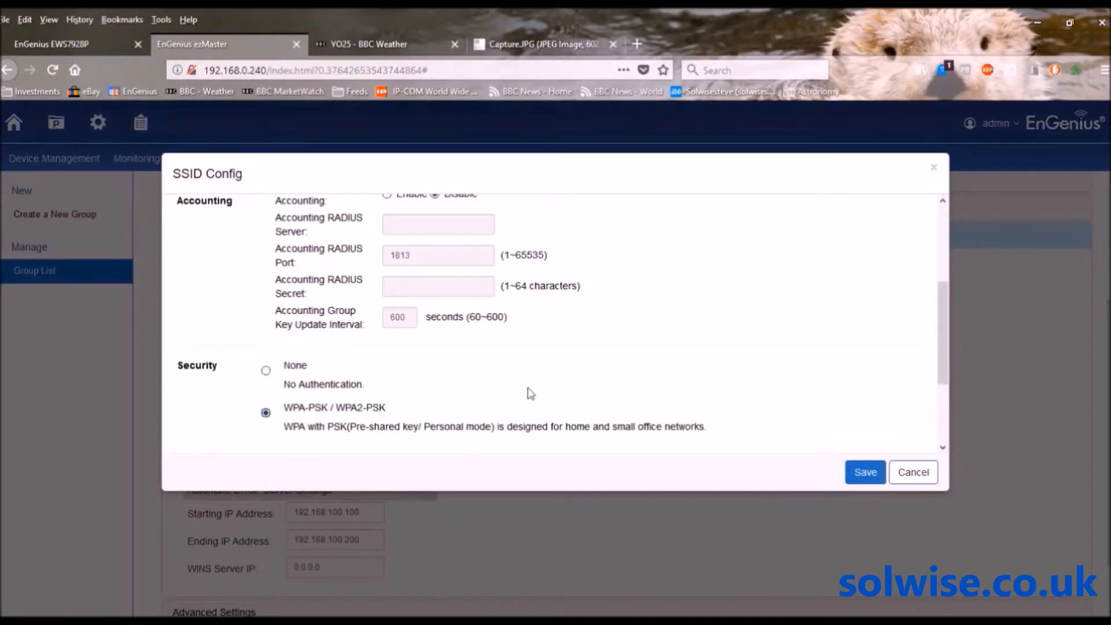
{"action": "left_click_drag", "start_coordinate": [942, 344], "coordinate": [945, 426]}
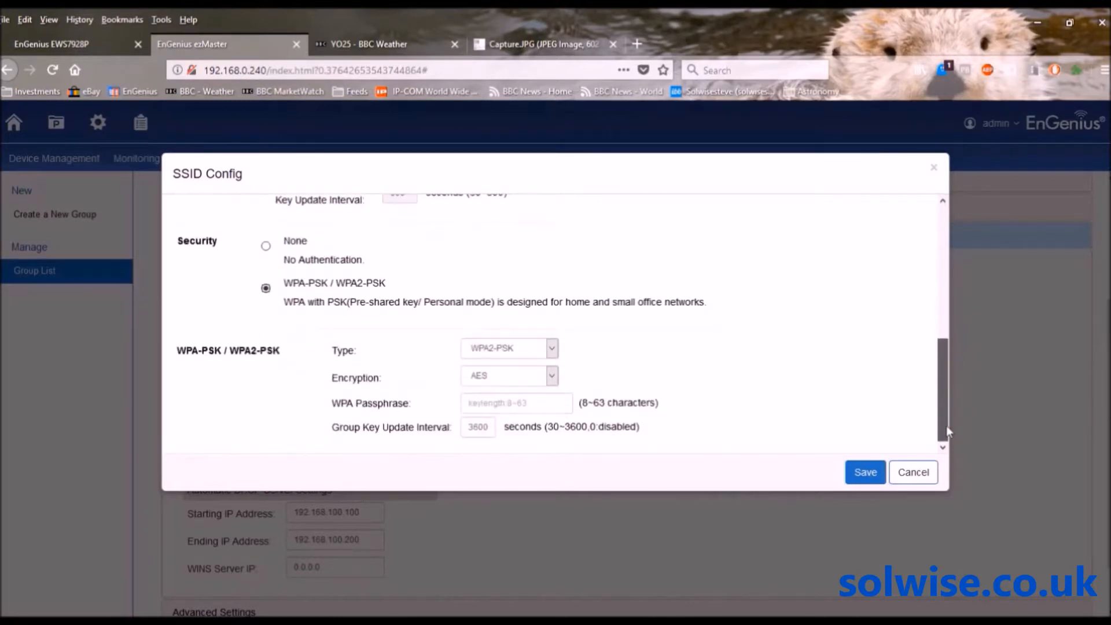
{"action": "left_click", "coordinate": [553, 376]}
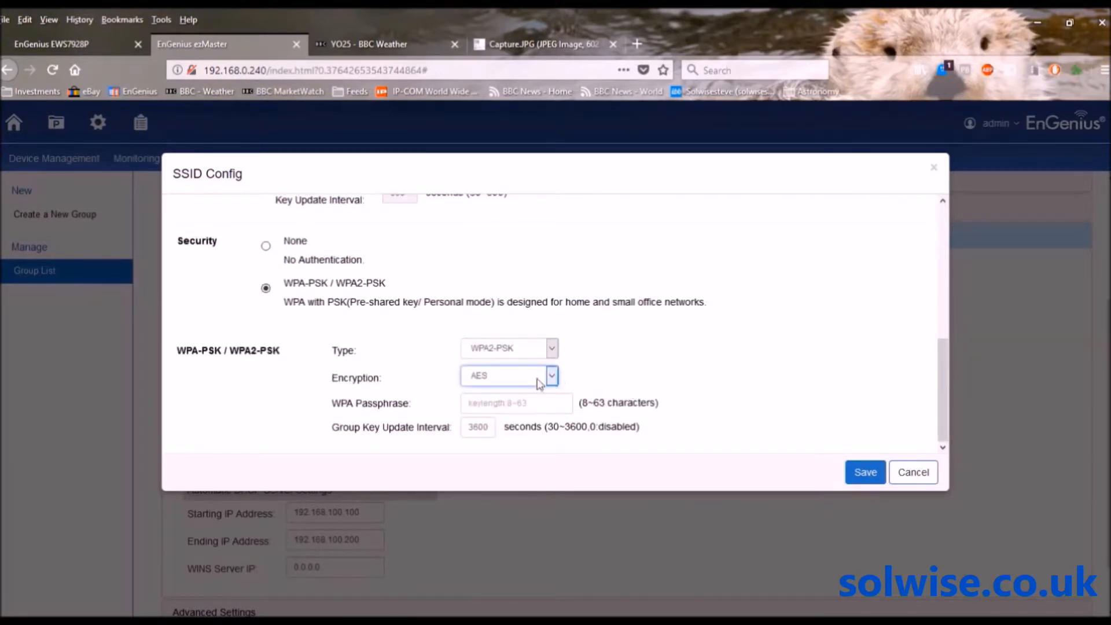
{"action": "left_click", "coordinate": [502, 412]}
{"action": "left_click", "coordinate": [501, 402]}
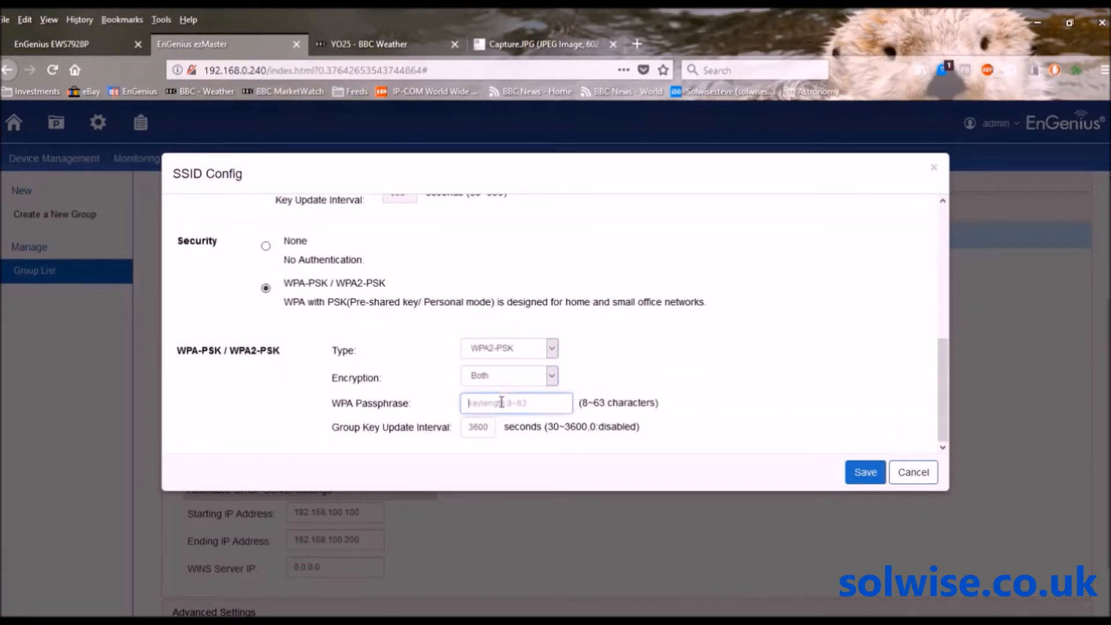
{"action": "type", "text": "guestguest"}
{"action": "left_click", "coordinate": [860, 475]}
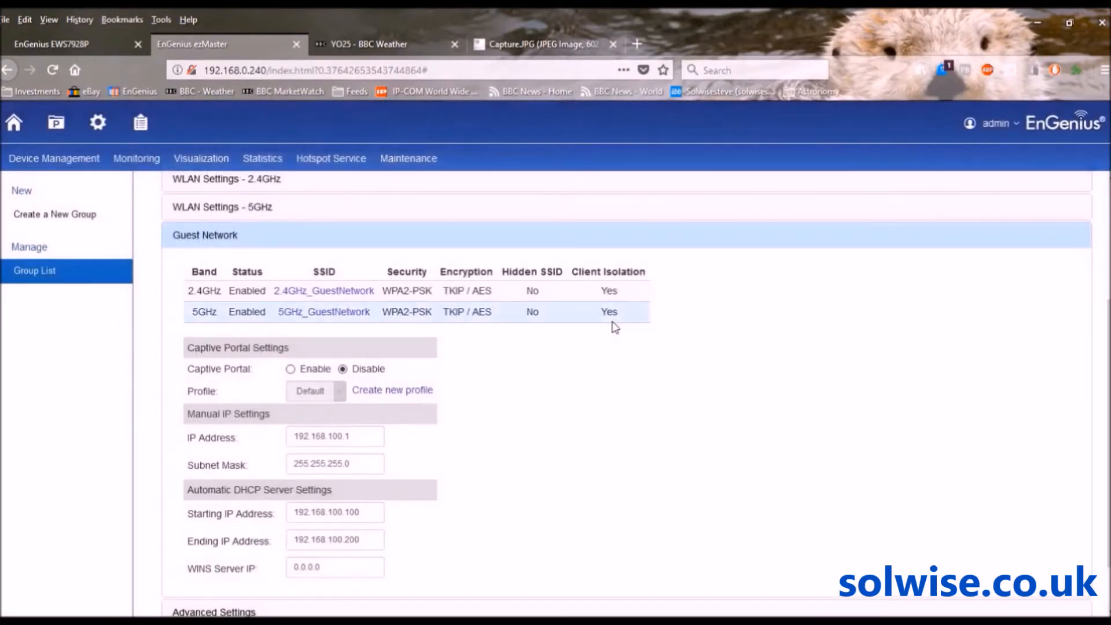
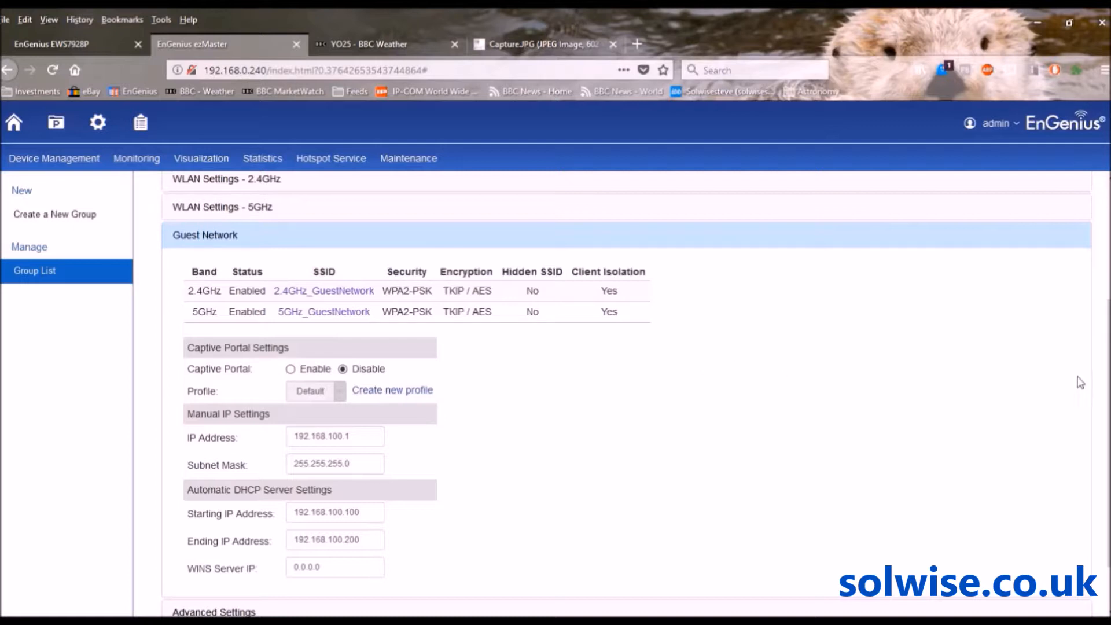
Apply the group's 2.4GHz and 5GHz guest network settings and confirm the success message
{"action": "scroll", "coordinate": [1107, 434], "scroll_direction": "down", "scroll_amount": 2}
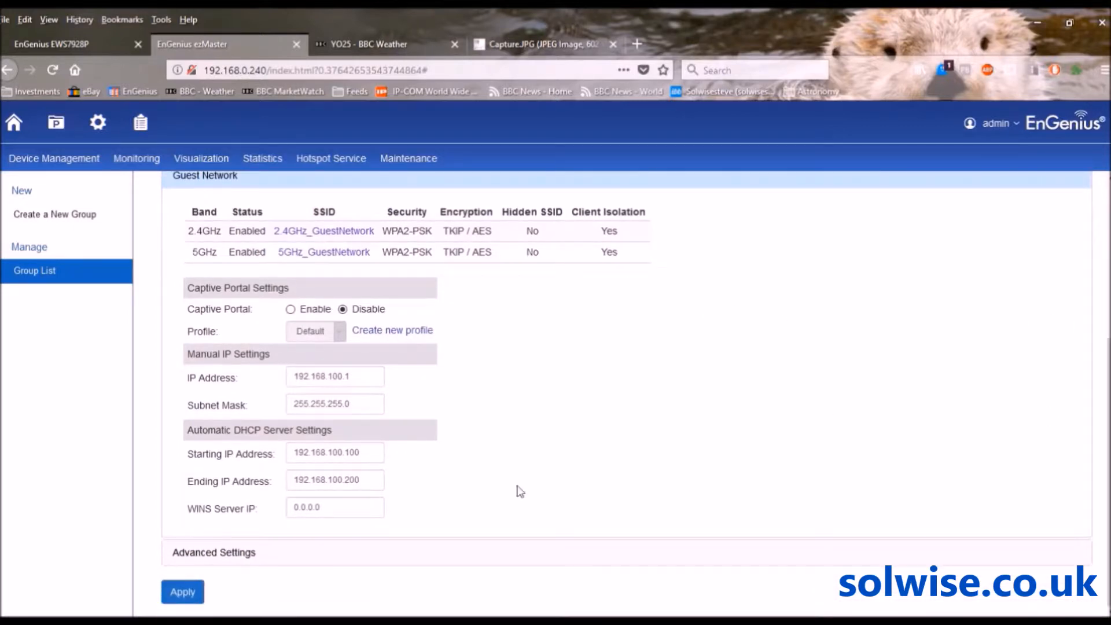
{"action": "left_click", "coordinate": [184, 592]}
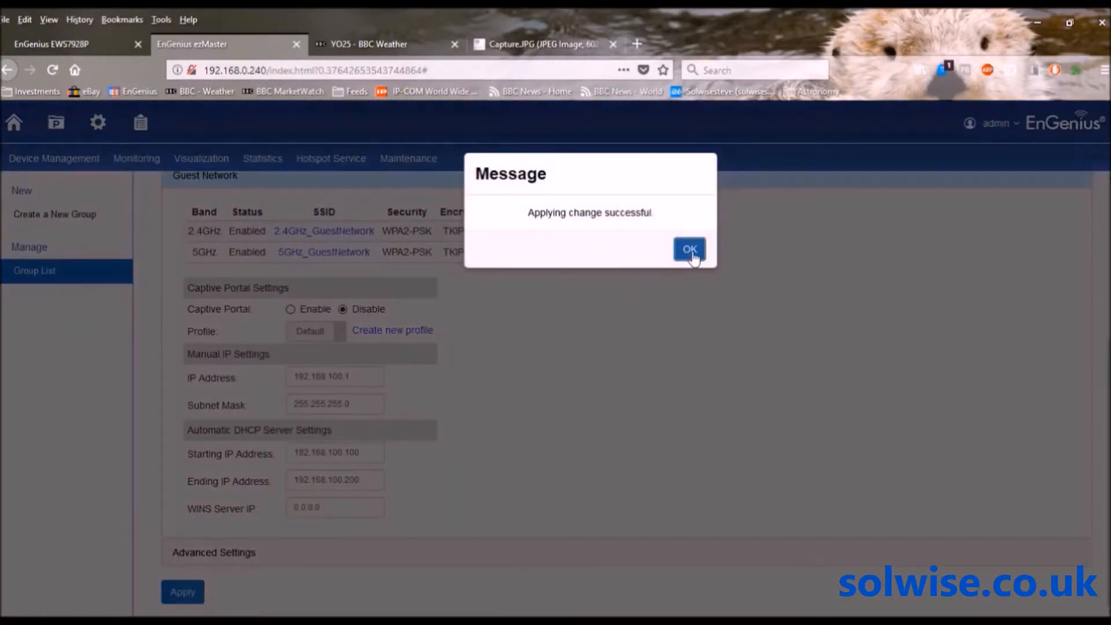
{"action": "left_click", "coordinate": [689, 249]}
Add a new captive portal profile named 'test profile' and review its splash page settings
{"action": "mouse_move", "coordinate": [327, 169]}
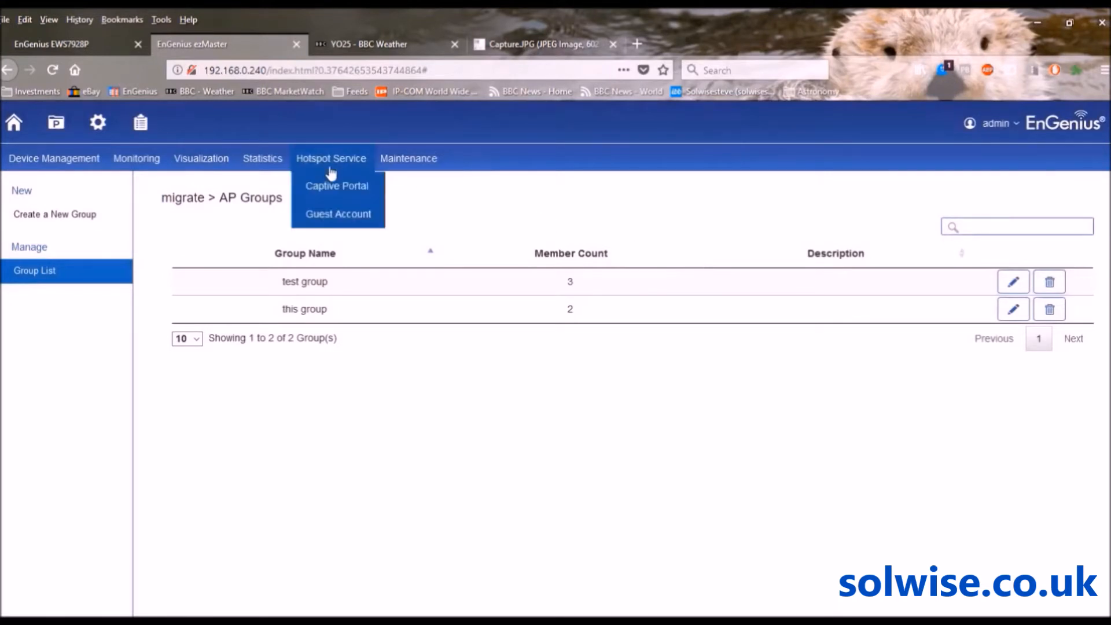
{"action": "left_click", "coordinate": [324, 188]}
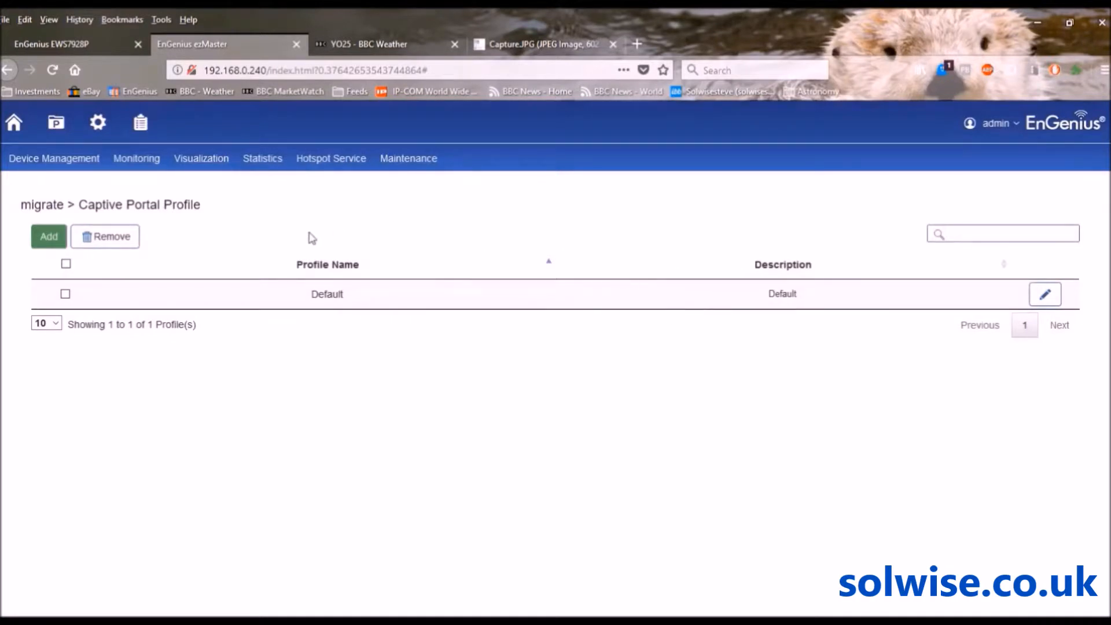
{"action": "left_click", "coordinate": [55, 237]}
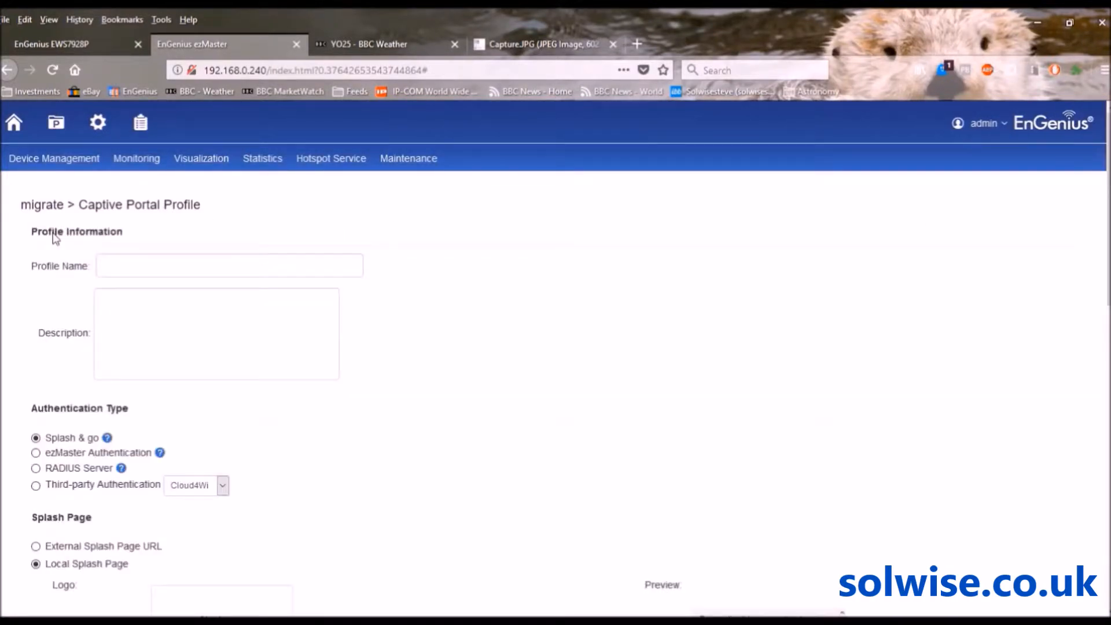
{"action": "left_click", "coordinate": [122, 263]}
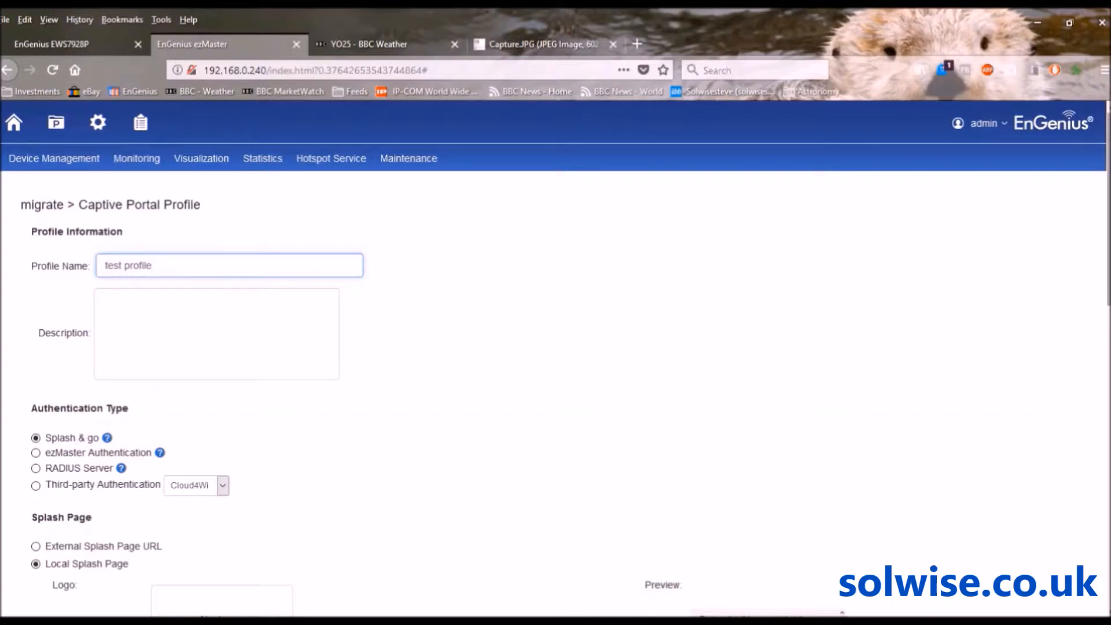
{"action": "left_click_drag", "start_coordinate": [1109, 209], "coordinate": [1109, 276]}
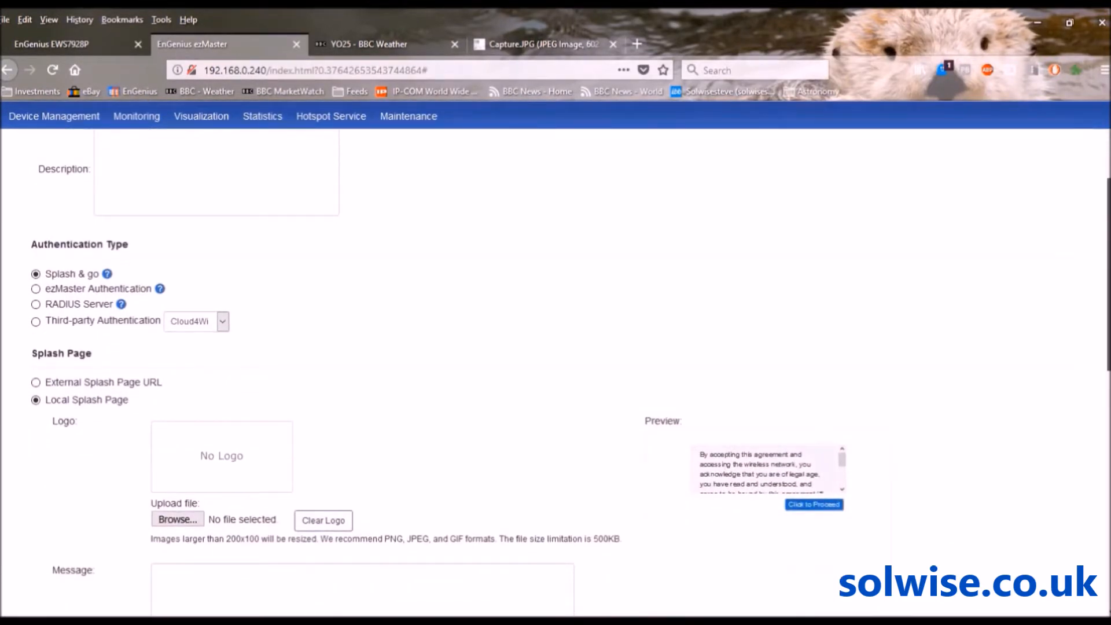
{"action": "left_click_drag", "start_coordinate": [1109, 275], "coordinate": [1109, 311]}
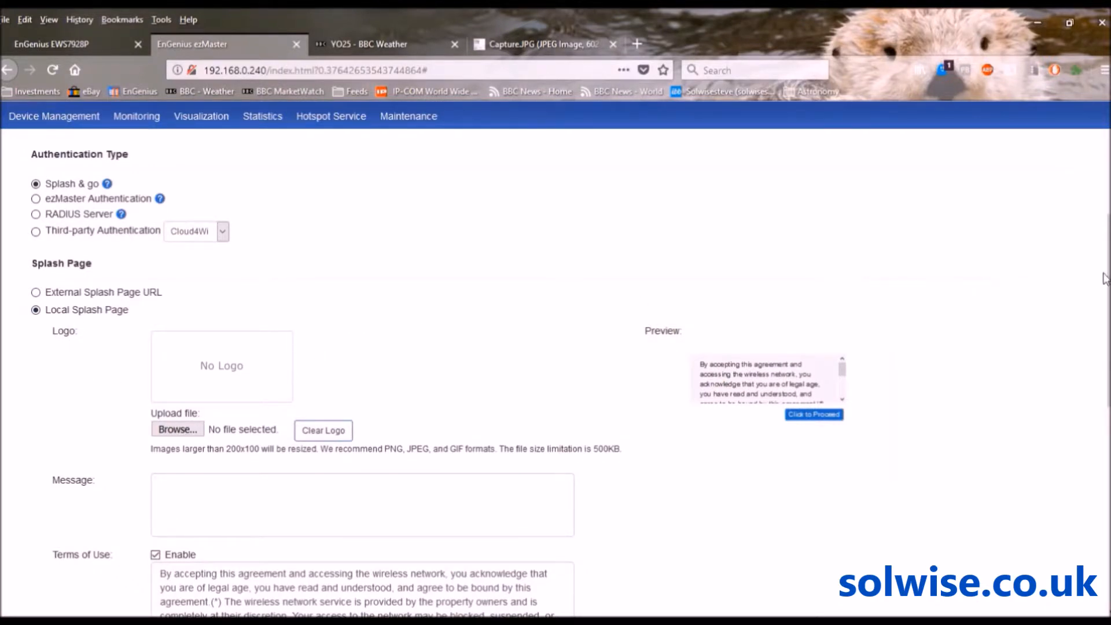
{"action": "scroll", "coordinate": [1107, 313], "scroll_direction": "down", "scroll_amount": 2}
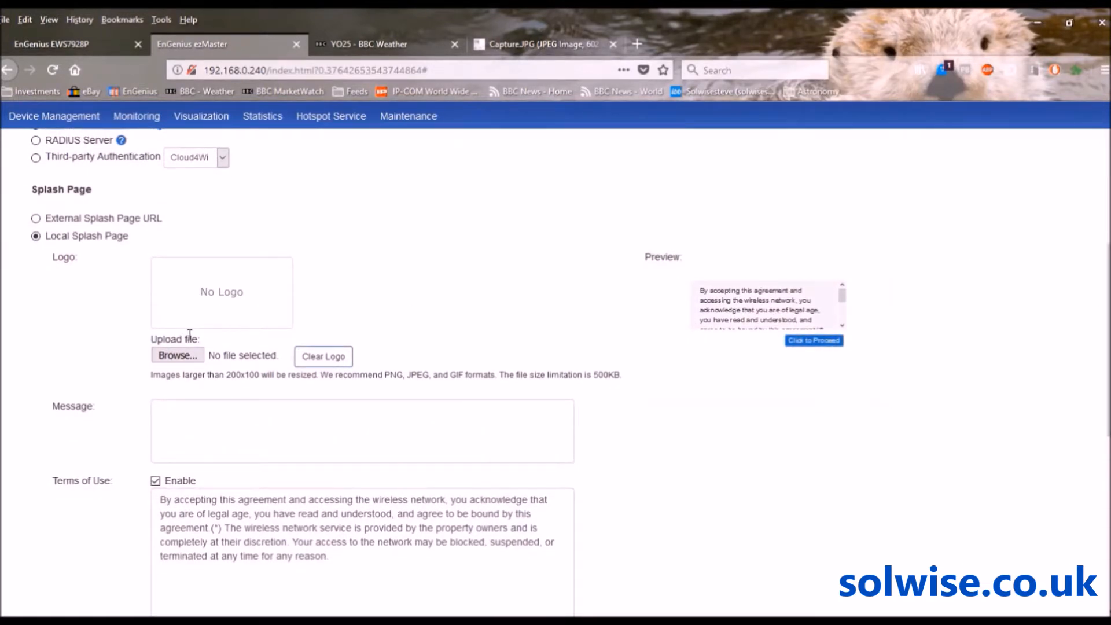
Upload a logo image for the profile's splash page
{"action": "left_click", "coordinate": [176, 356]}
{"action": "left_click", "coordinate": [443, 330]}
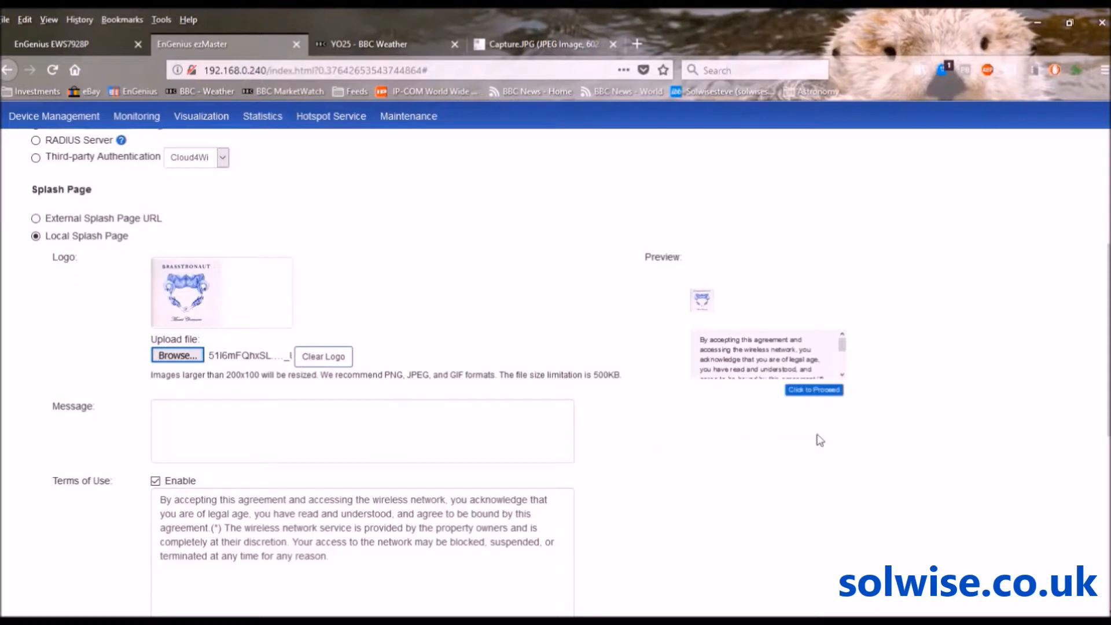
{"action": "scroll", "coordinate": [1106, 387], "scroll_direction": "down", "scroll_amount": 3}
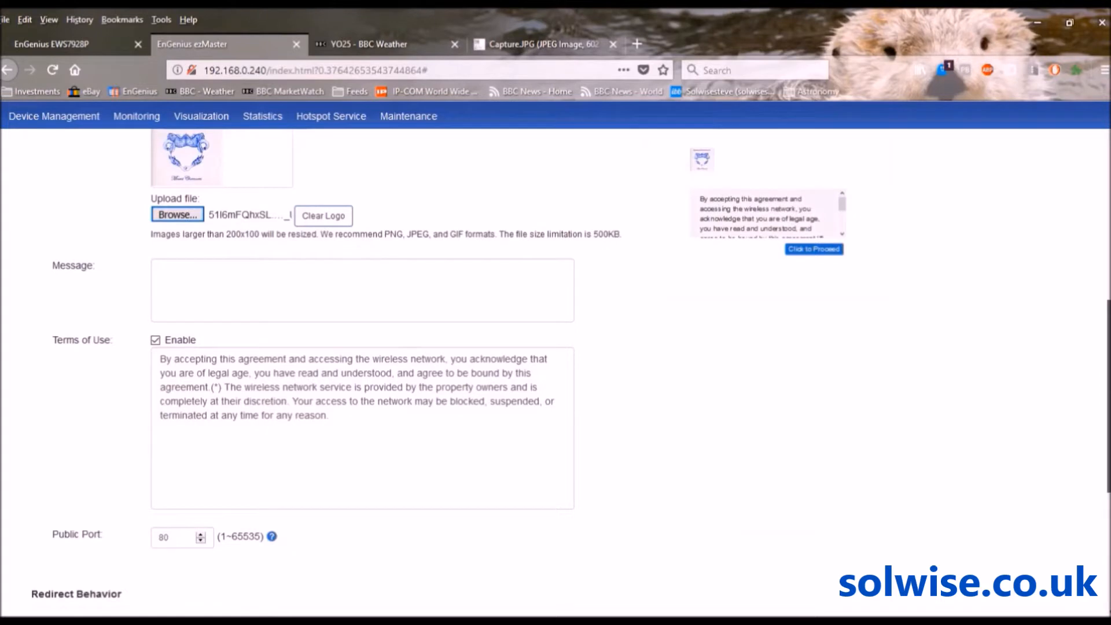
{"action": "scroll", "coordinate": [1106, 387], "scroll_direction": "down", "scroll_amount": 5}
{"action": "scroll", "coordinate": [1106, 388], "scroll_direction": "down", "scroll_amount": 1}
{"action": "scroll", "coordinate": [1106, 387], "scroll_direction": "down", "scroll_amount": 1}
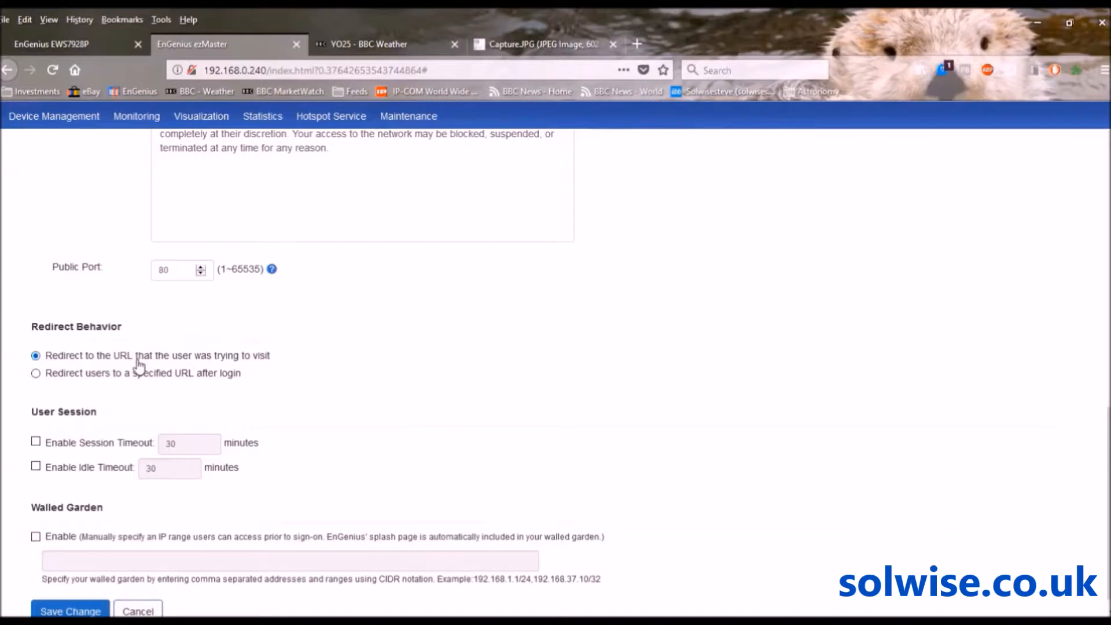
Enable 30-minute session and idle timeouts and save the 'test profile' profile
{"action": "left_click", "coordinate": [35, 441]}
{"action": "left_click", "coordinate": [36, 465]}
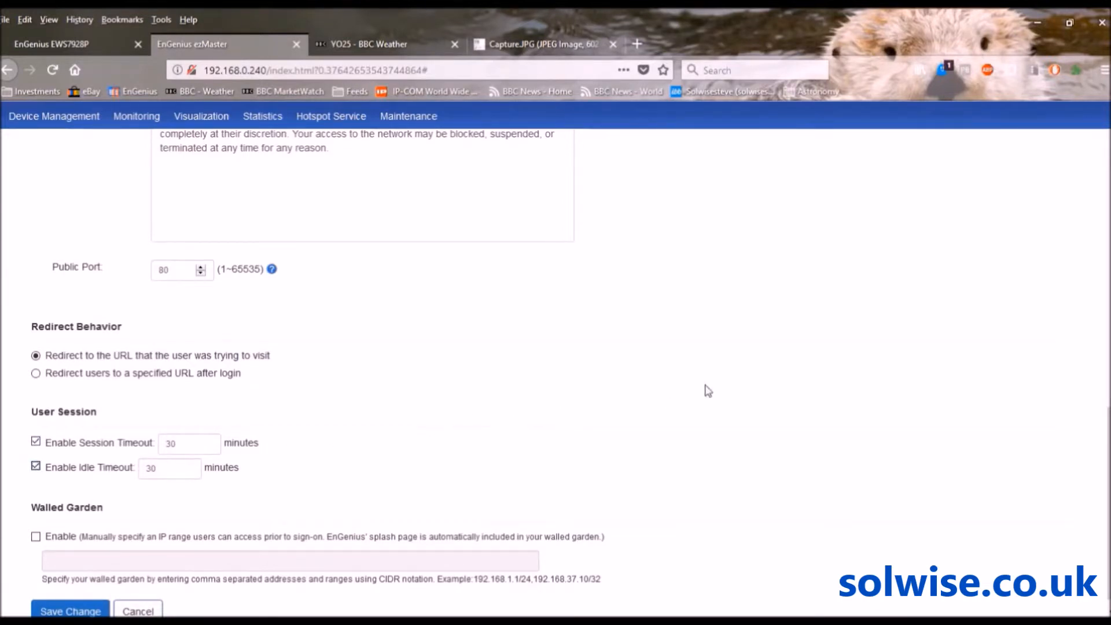
{"action": "scroll", "coordinate": [1107, 405], "scroll_direction": "down", "scroll_amount": 1}
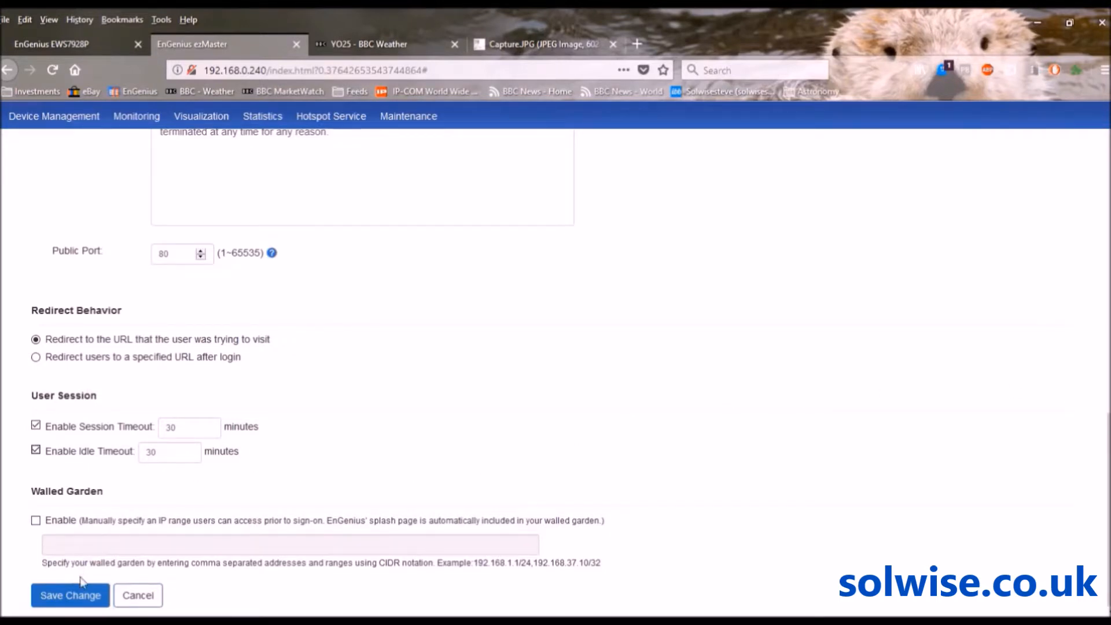
{"action": "left_click", "coordinate": [72, 596]}
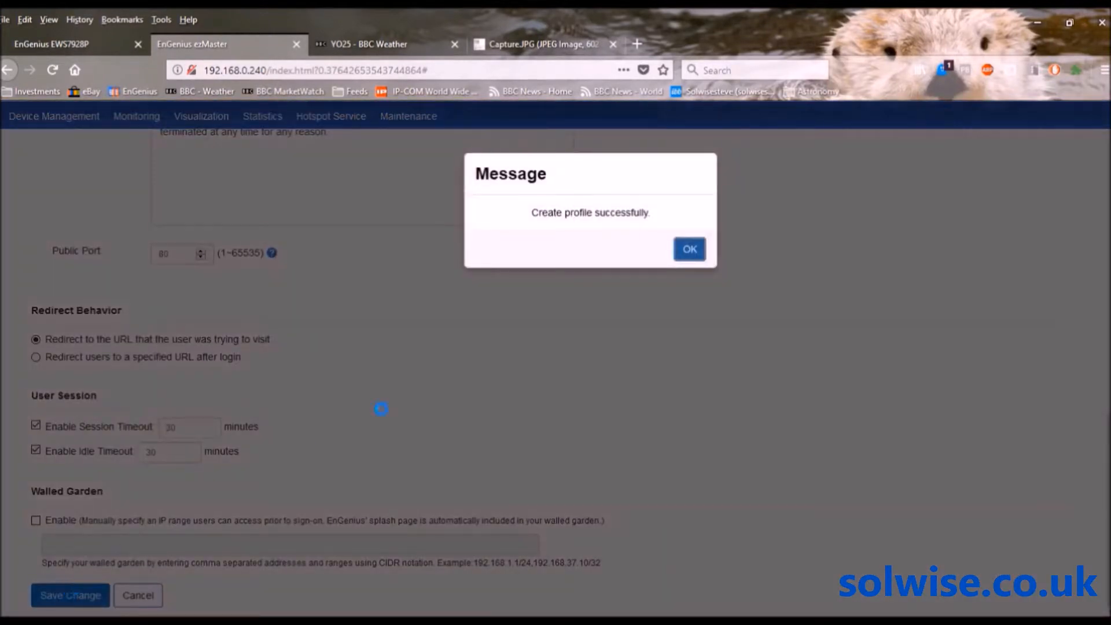
{"action": "left_click", "coordinate": [688, 250]}
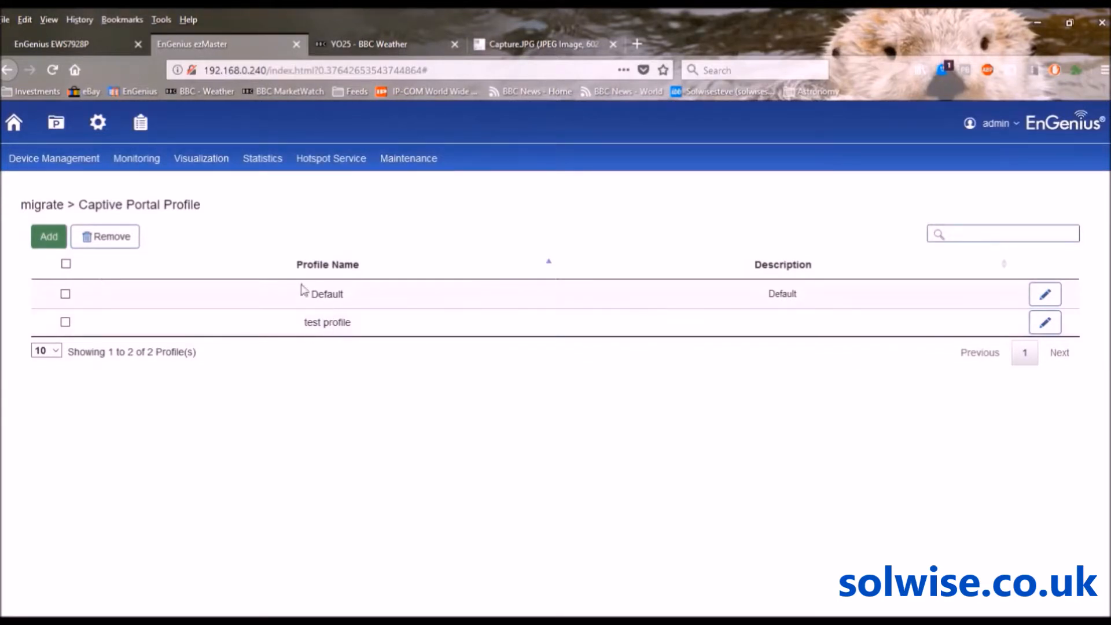
Edit 'this group' in AP Groups and expand its Guest Network section
{"action": "mouse_move", "coordinate": [32, 159]}
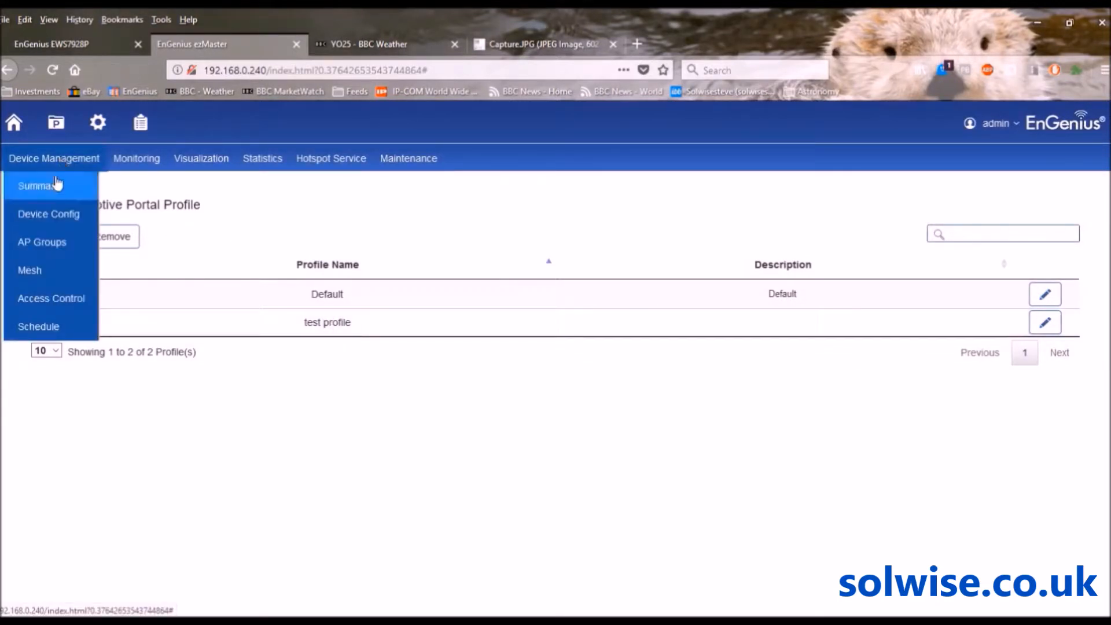
{"action": "left_click", "coordinate": [44, 245]}
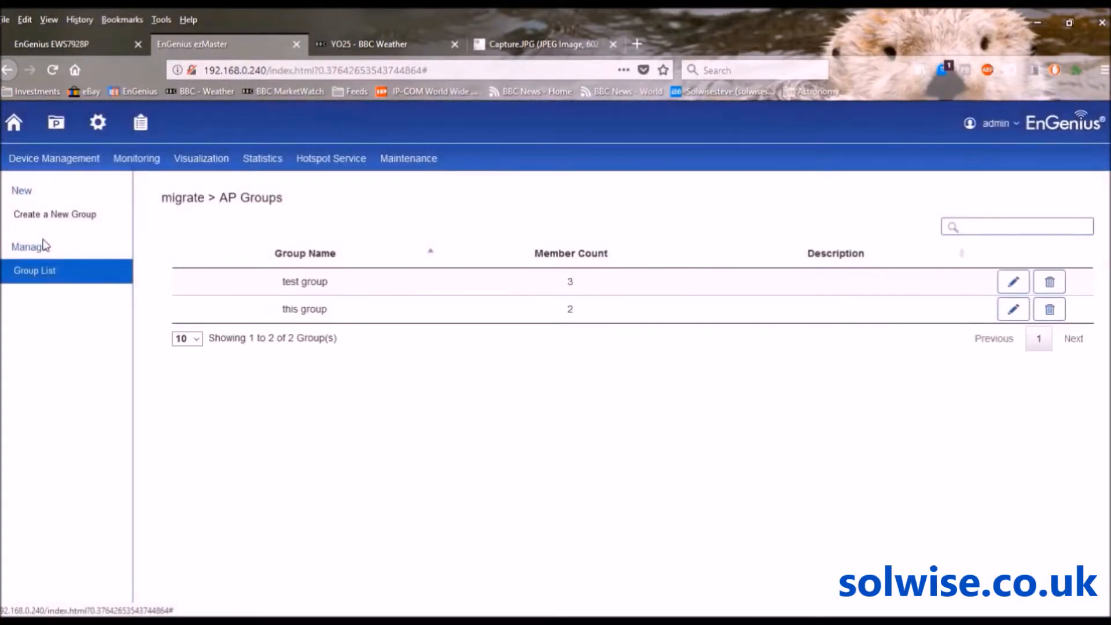
{"action": "left_click", "coordinate": [1012, 309]}
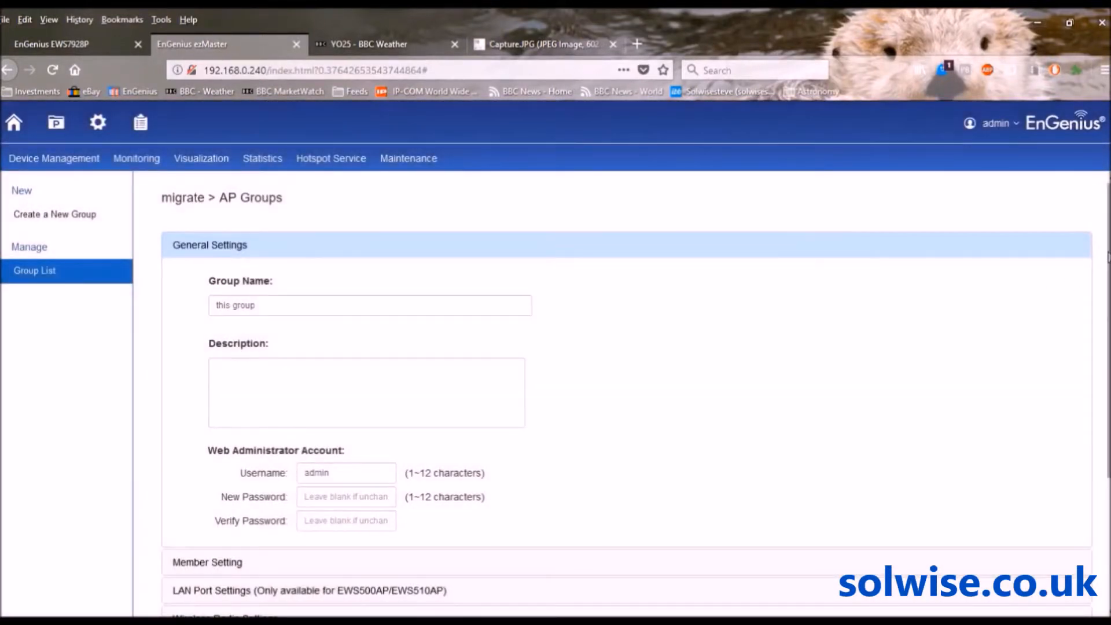
{"action": "scroll", "coordinate": [1104, 255], "scroll_direction": "down", "scroll_amount": 2}
{"action": "left_click_drag", "start_coordinate": [1108, 402], "coordinate": [1109, 452]}
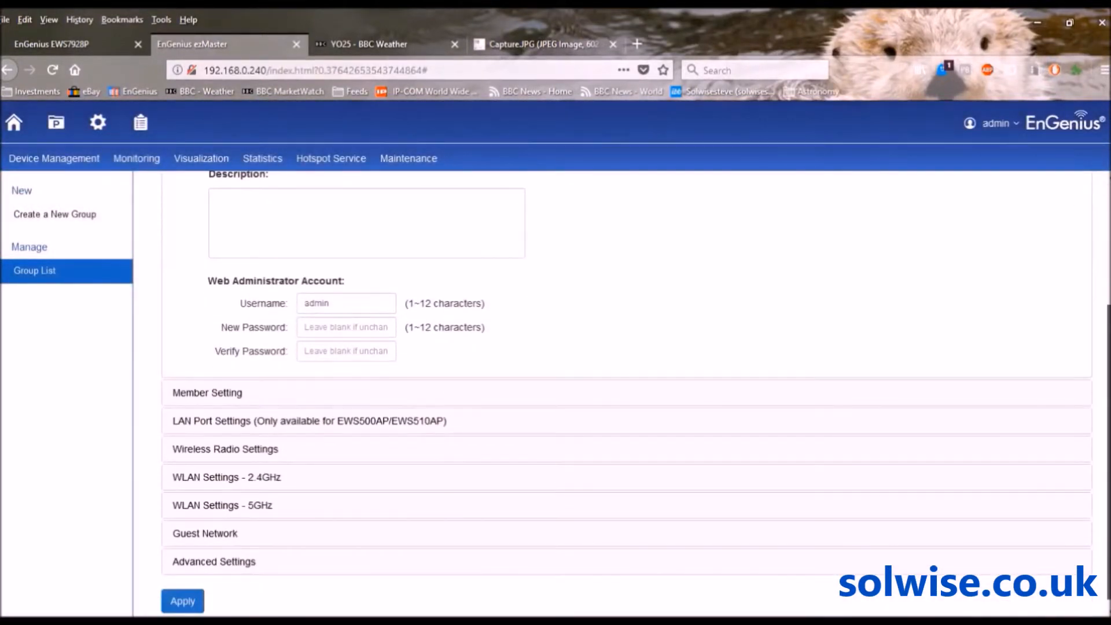
{"action": "left_click", "coordinate": [204, 534]}
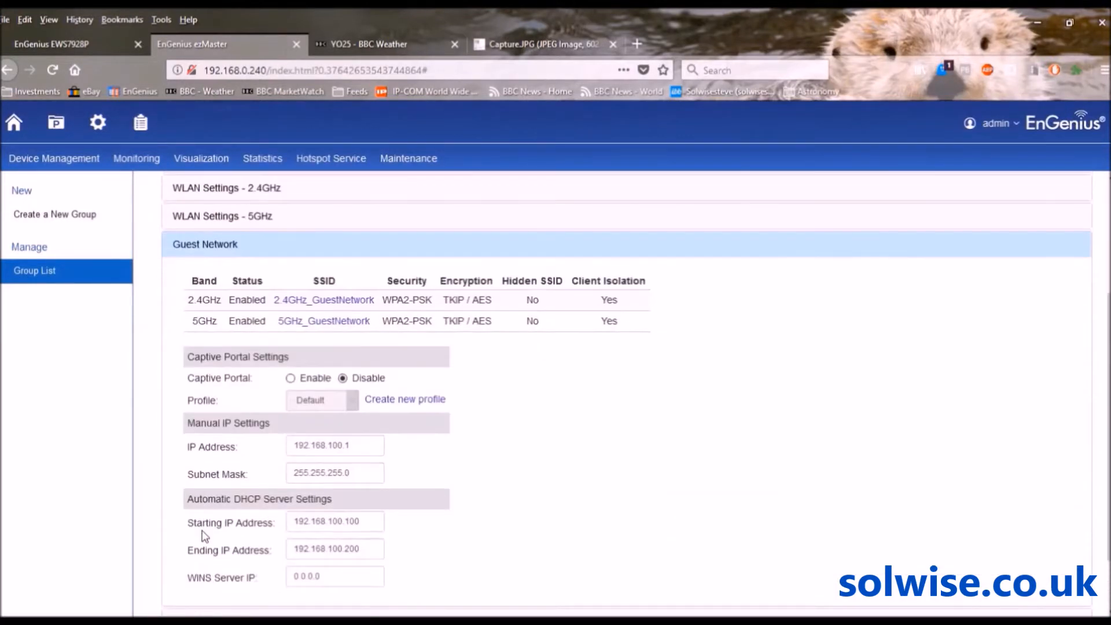
Enable captive portal on the guest network with 'test profile' and apply it
{"action": "left_click", "coordinate": [291, 379]}
{"action": "left_click", "coordinate": [351, 399]}
{"action": "left_click", "coordinate": [329, 440]}
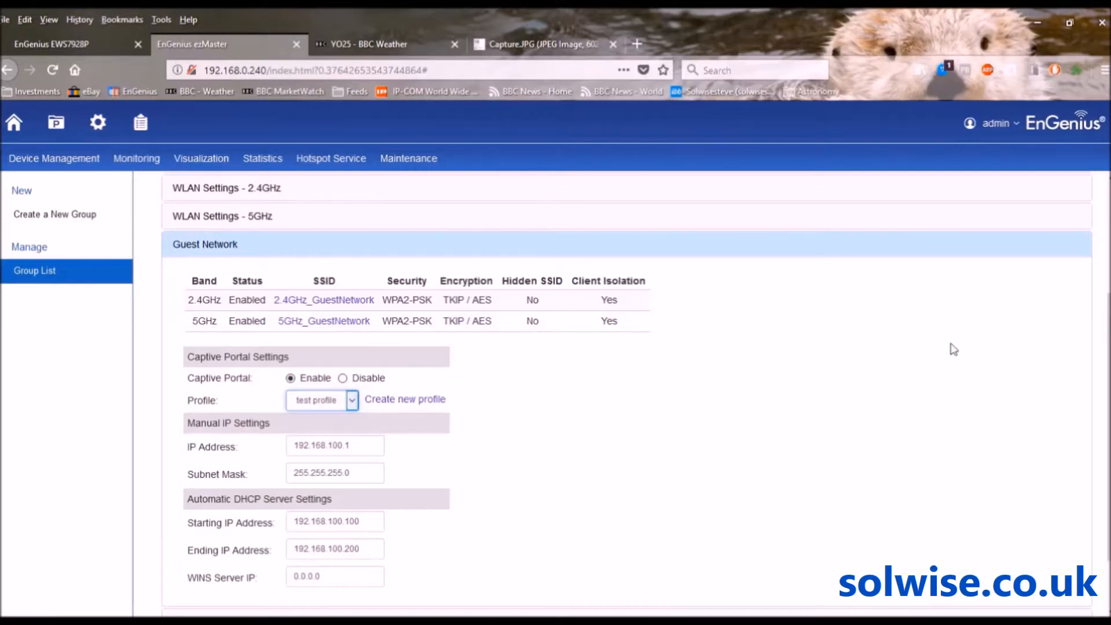
{"action": "scroll", "coordinate": [1107, 346], "scroll_direction": "down", "scroll_amount": 1}
{"action": "scroll", "coordinate": [1107, 347], "scroll_direction": "down", "scroll_amount": 1}
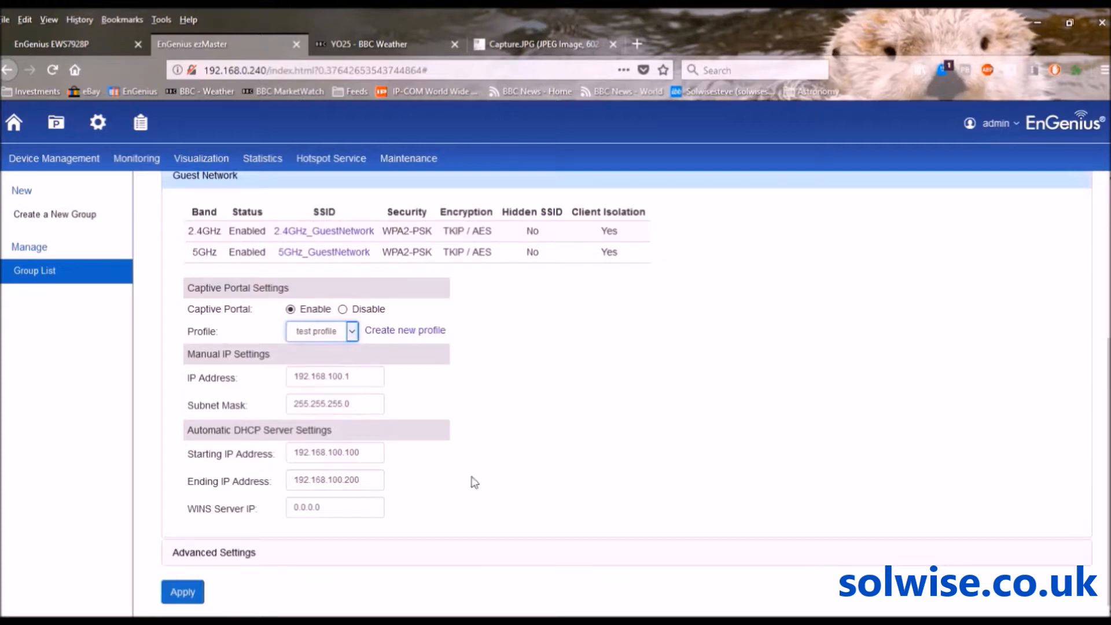
{"action": "left_click", "coordinate": [183, 592]}
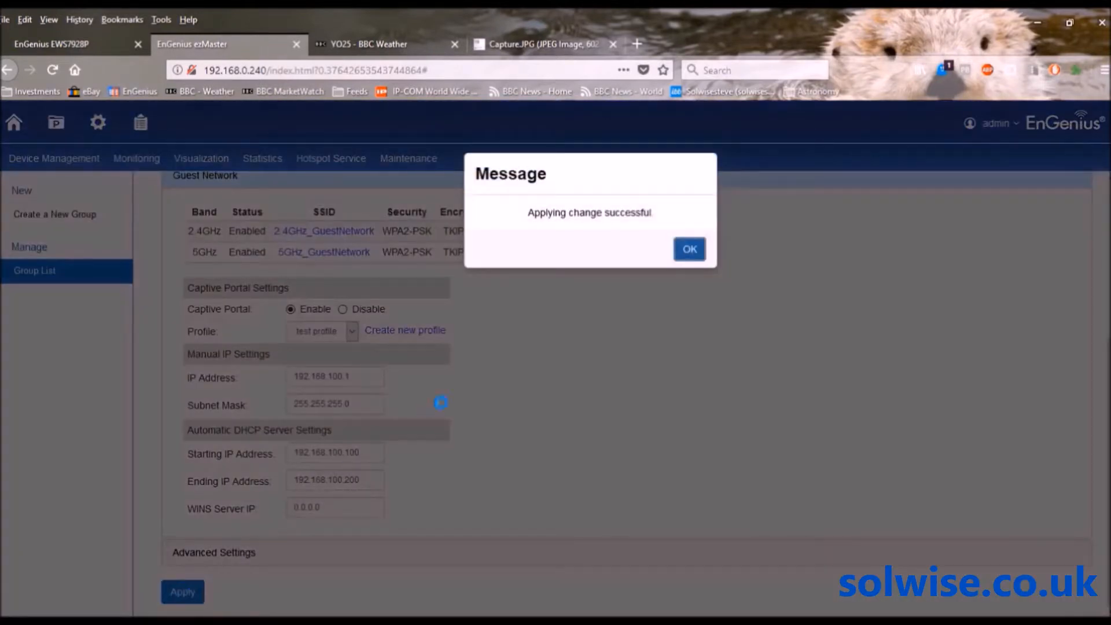
{"action": "left_click", "coordinate": [691, 251]}
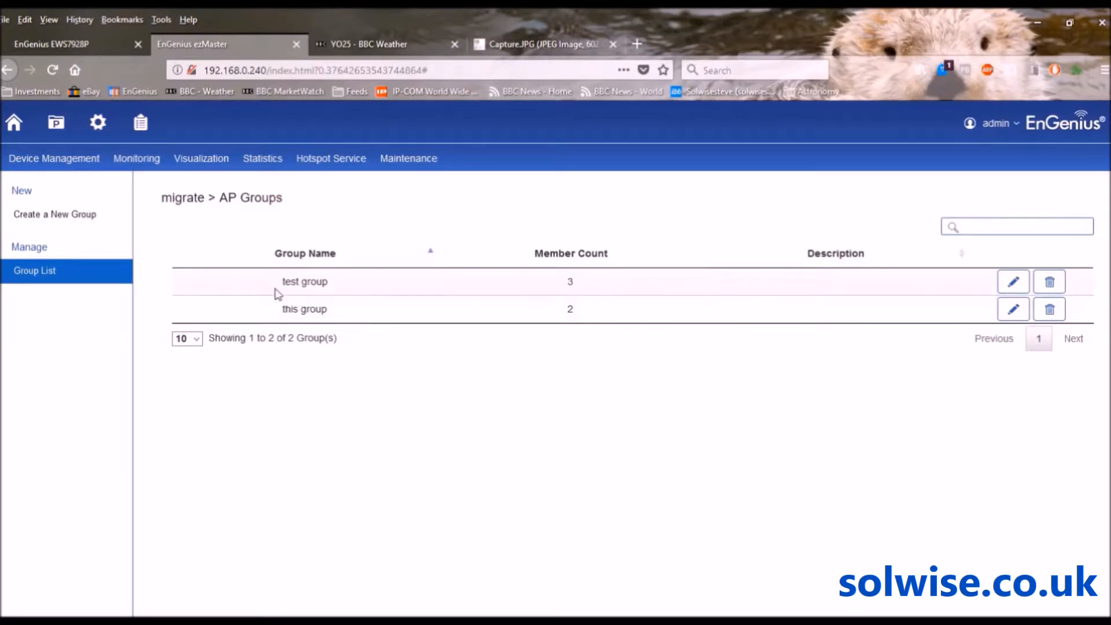
Review the managed access points in Device Config, then return to the home dashboard
{"action": "mouse_move", "coordinate": [35, 162]}
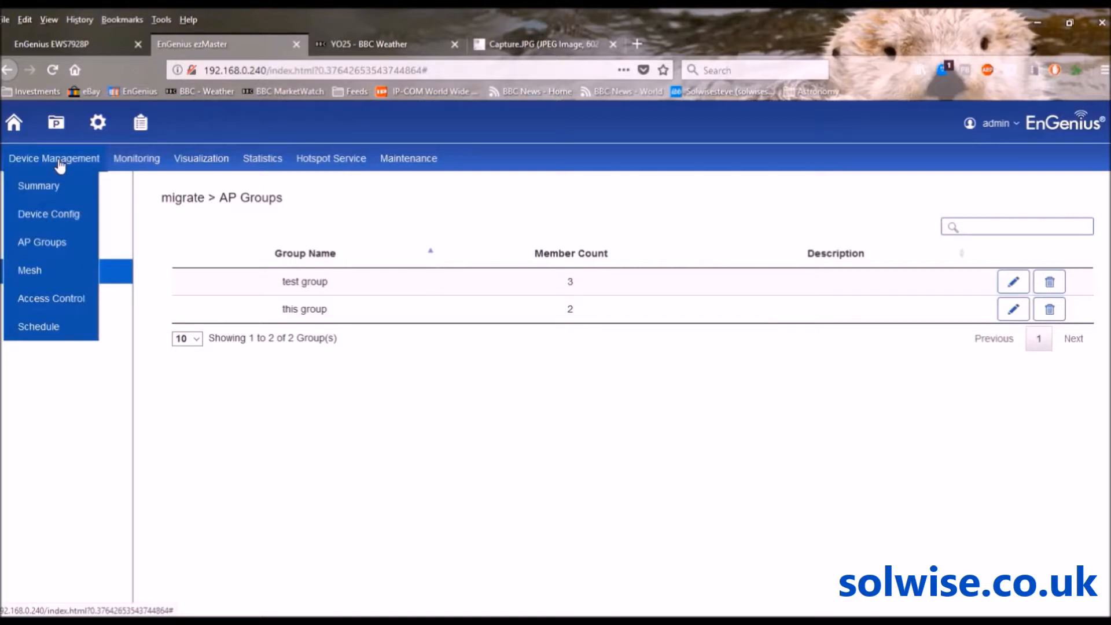
{"action": "left_click", "coordinate": [51, 216]}
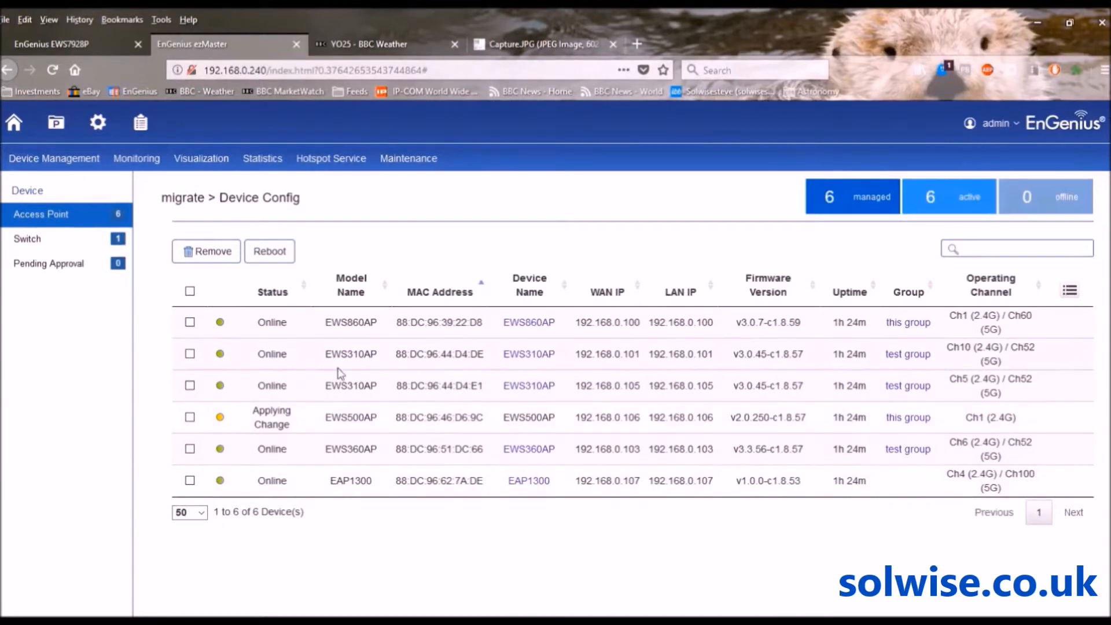
{"action": "left_click", "coordinate": [13, 127]}
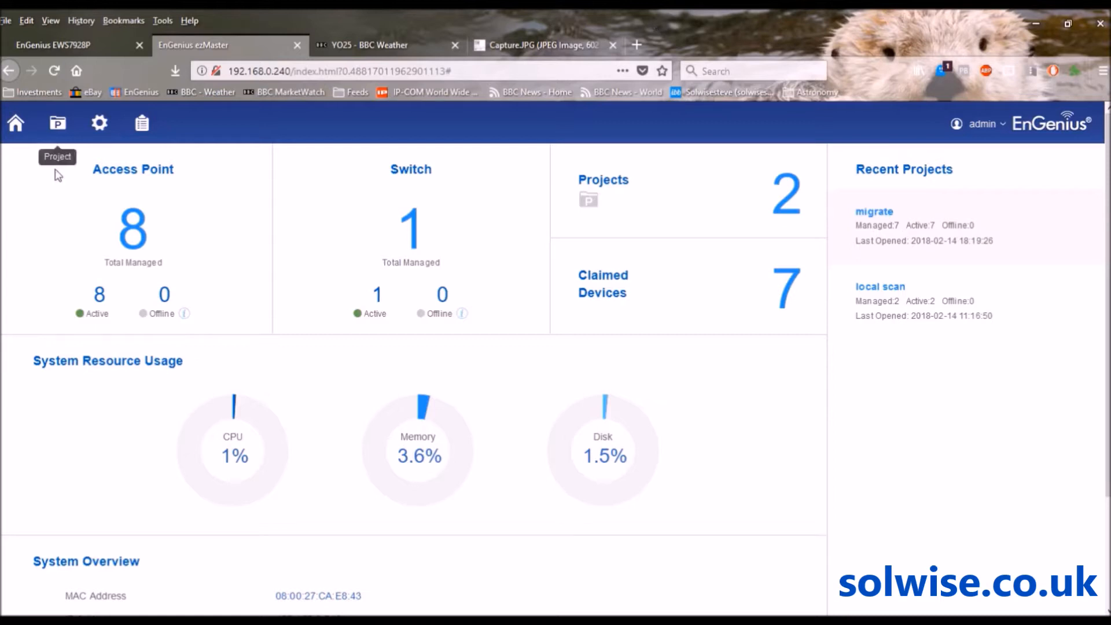
Reopen the migrate project from the Projects list
{"action": "left_click", "coordinate": [58, 123]}
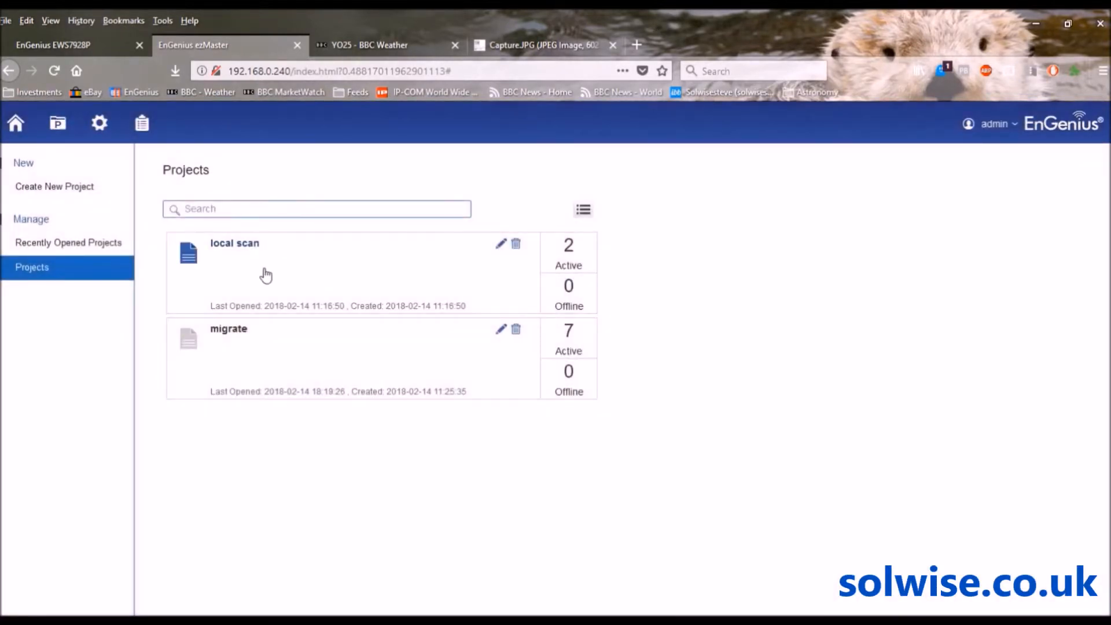
{"action": "left_click", "coordinate": [231, 329]}
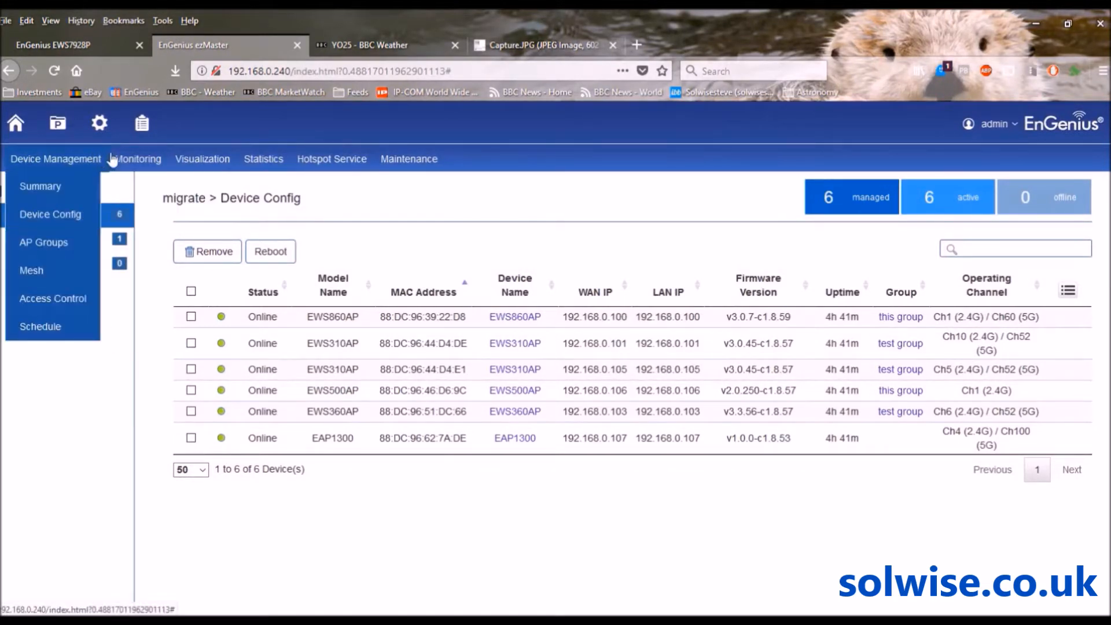
View the migrate project's Active Clients list, which has no clients
{"action": "mouse_move", "coordinate": [131, 163]}
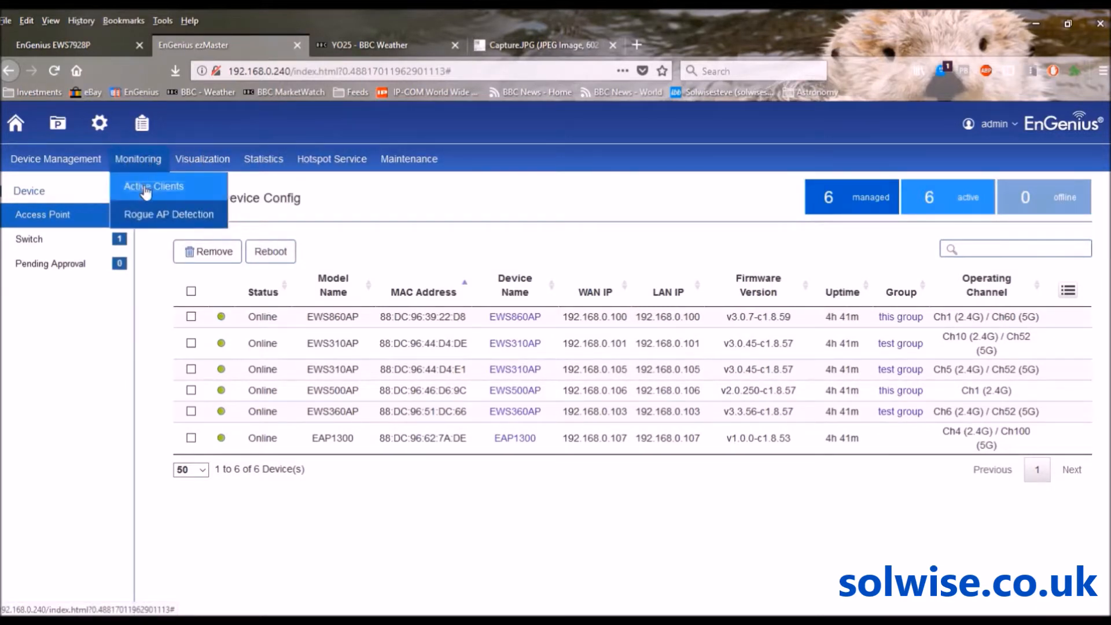
{"action": "left_click", "coordinate": [144, 185]}
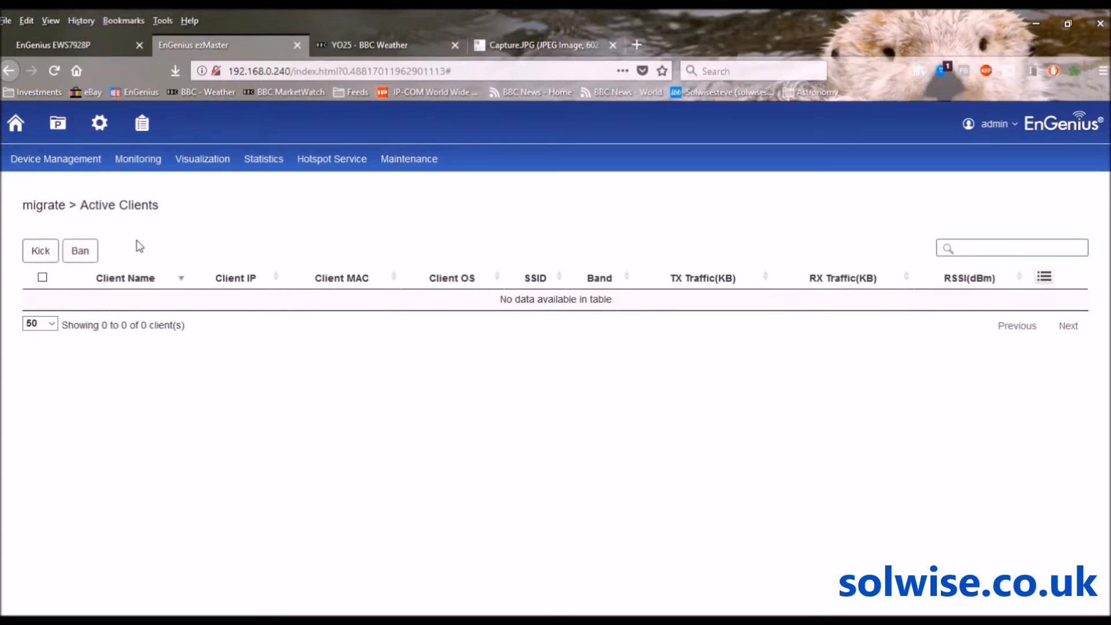
Check Rogue AP Detection and follow its notice to the Background Scanning settings
{"action": "left_click", "coordinate": [137, 160]}
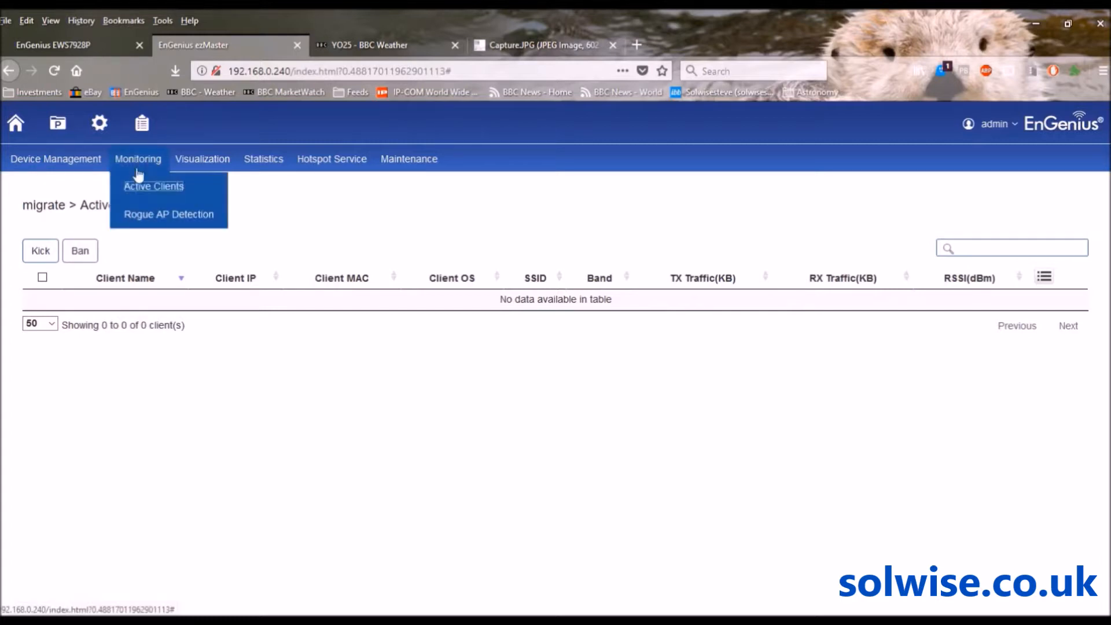
{"action": "left_click", "coordinate": [147, 214]}
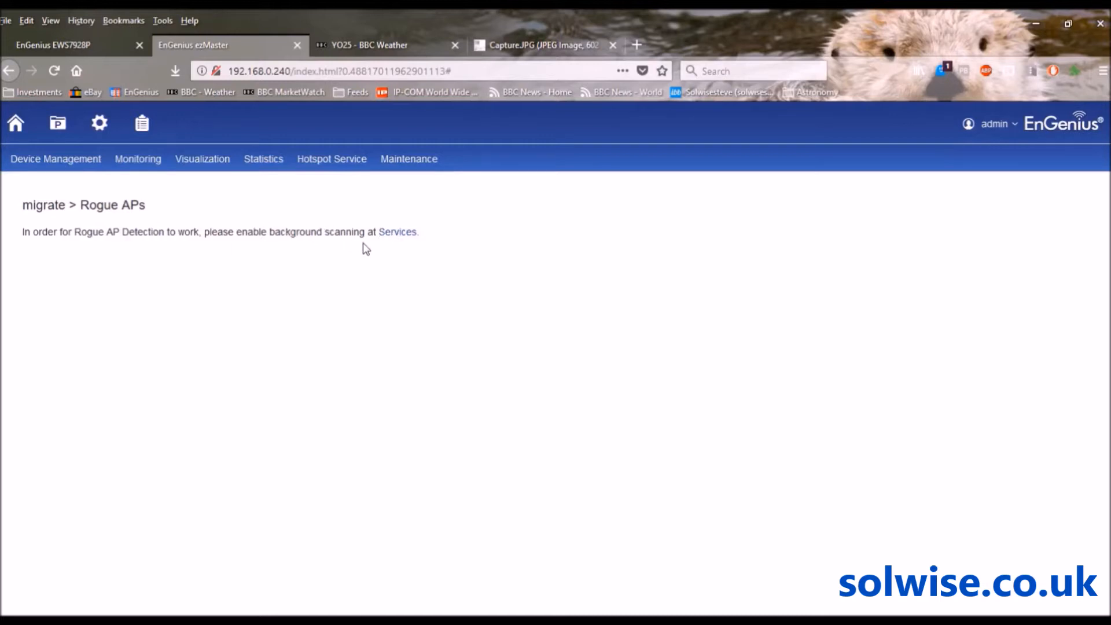
{"action": "left_click", "coordinate": [393, 234]}
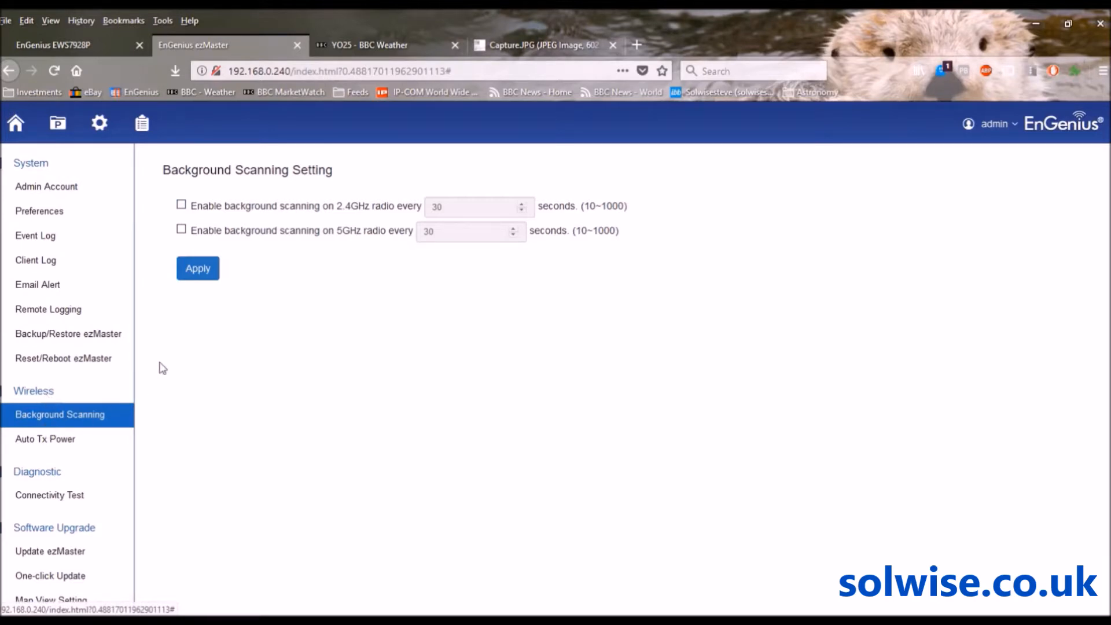
Enable background scanning on both 2.4GHz and 5GHz radios every 30 seconds and apply it
{"action": "left_click", "coordinate": [181, 204]}
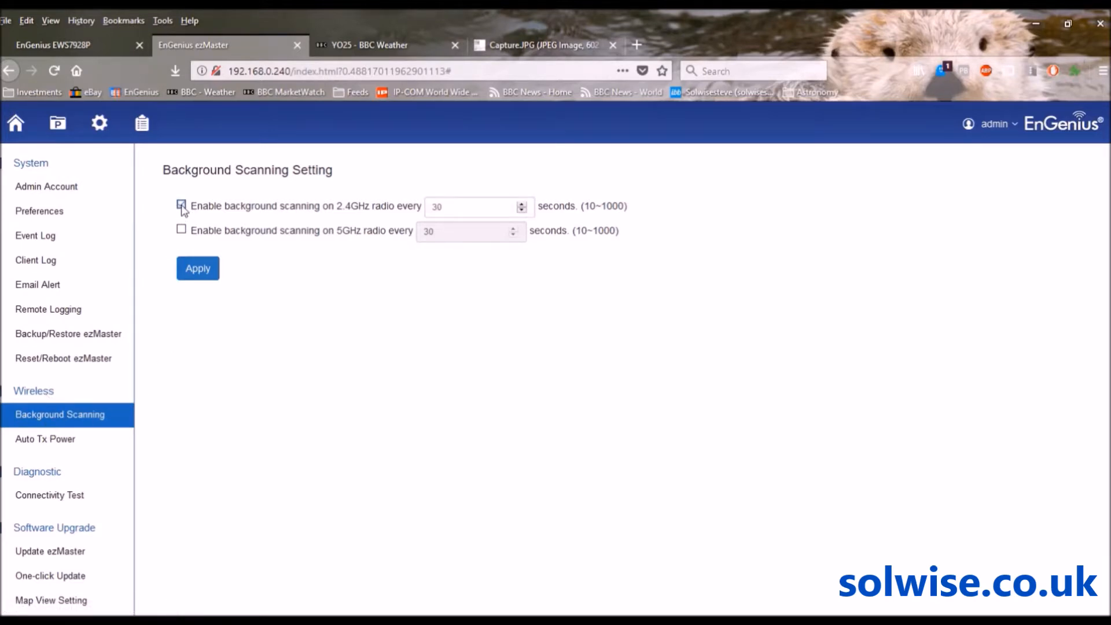
{"action": "left_click", "coordinate": [181, 230]}
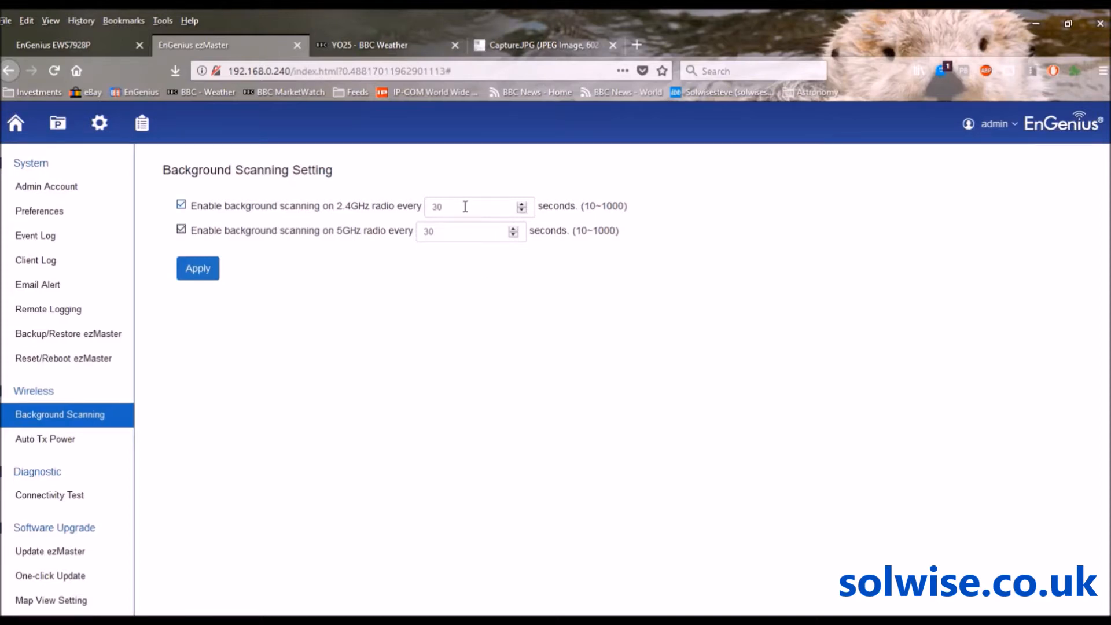
{"action": "left_click", "coordinate": [203, 267]}
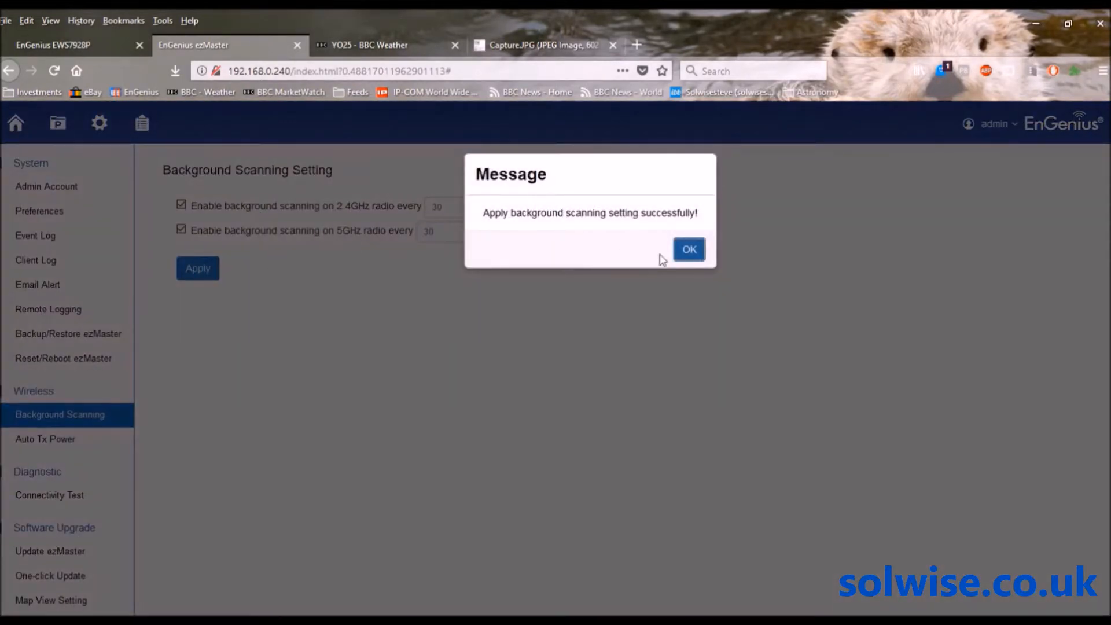
{"action": "left_click", "coordinate": [687, 259]}
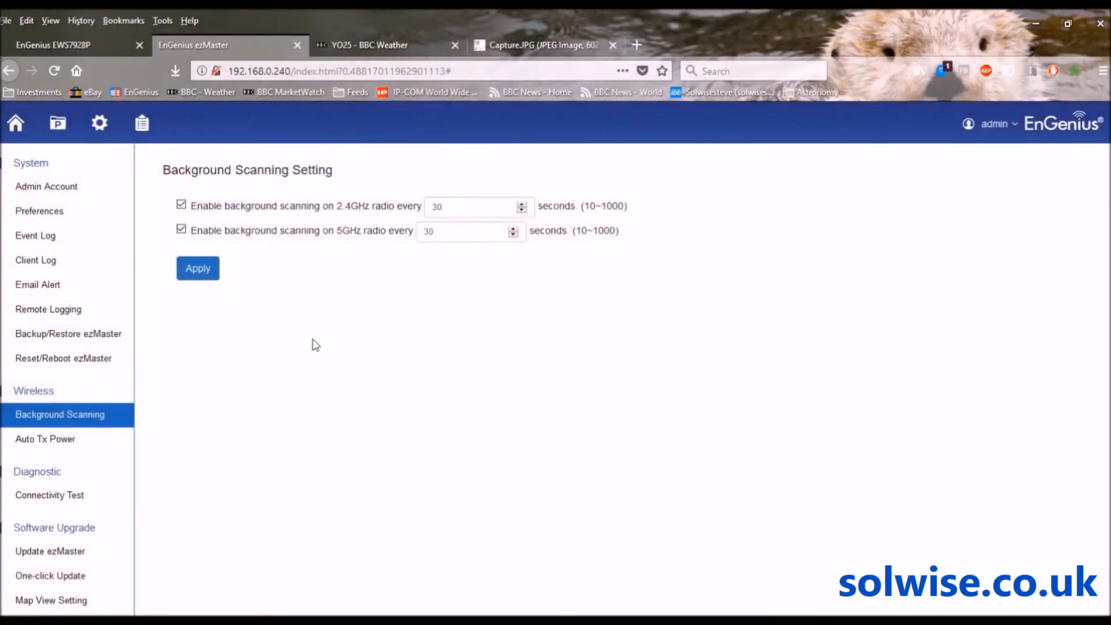
{"action": "left_click", "coordinate": [29, 440]}
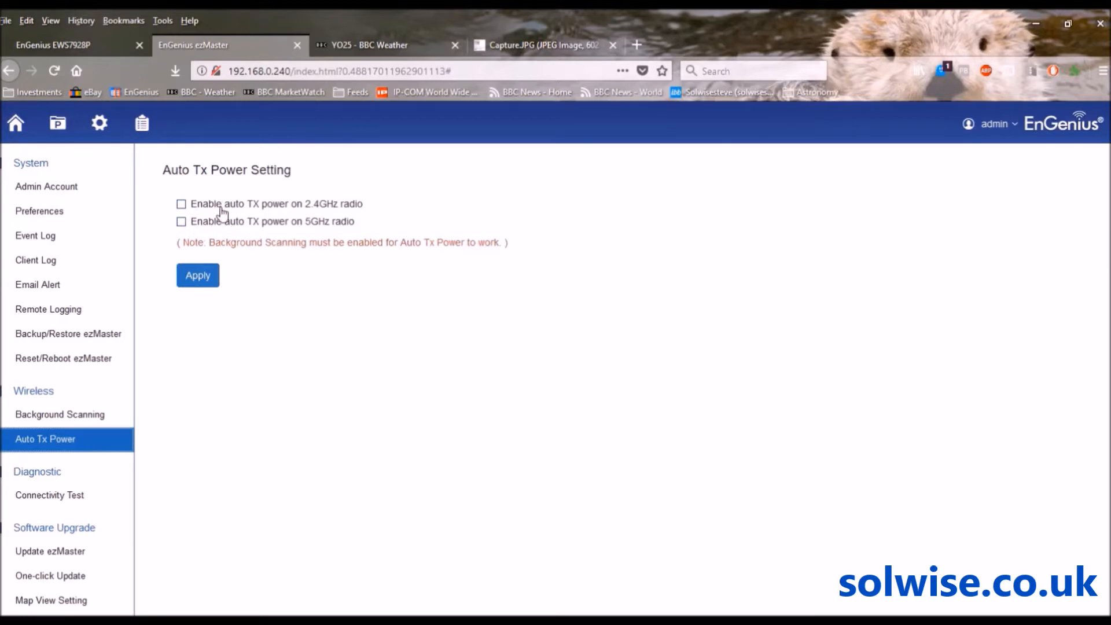
Leave Auto Tx Power unchanged and return to the Projects list
{"action": "left_click", "coordinate": [58, 130]}
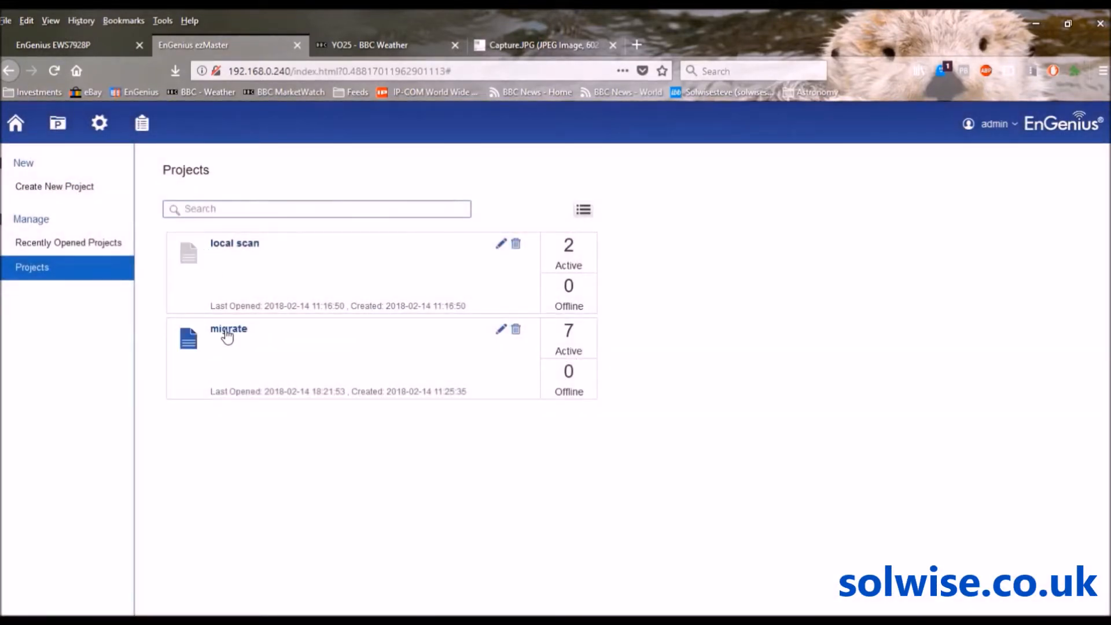
Open the migrate project's Rogue AP Detection page, which lists 0 detected access points
{"action": "left_click", "coordinate": [228, 330]}
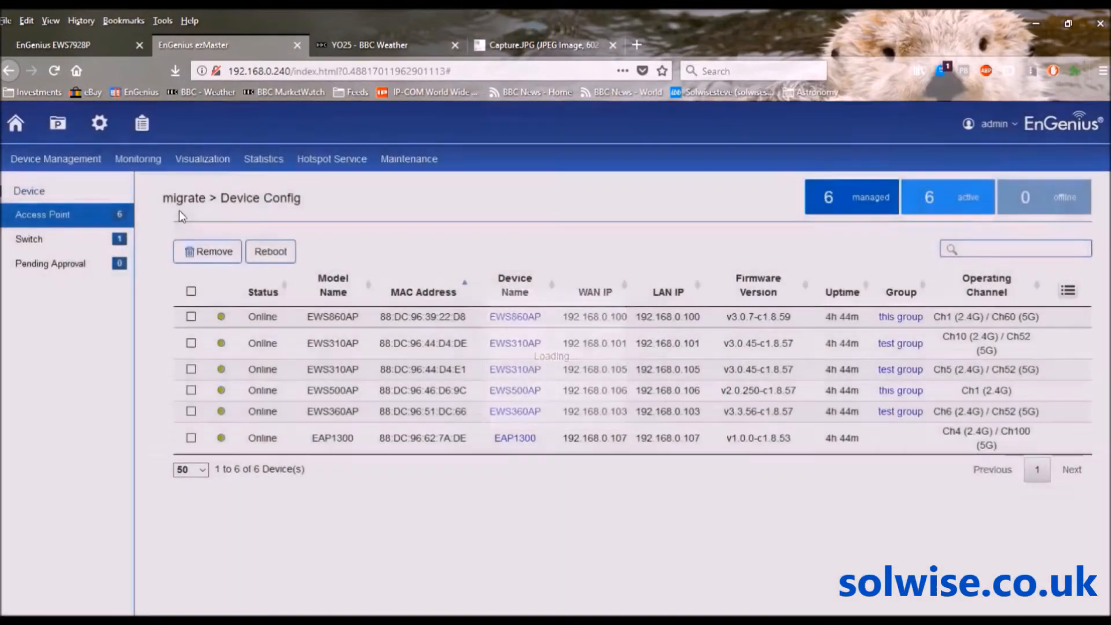
{"action": "mouse_move", "coordinate": [144, 160]}
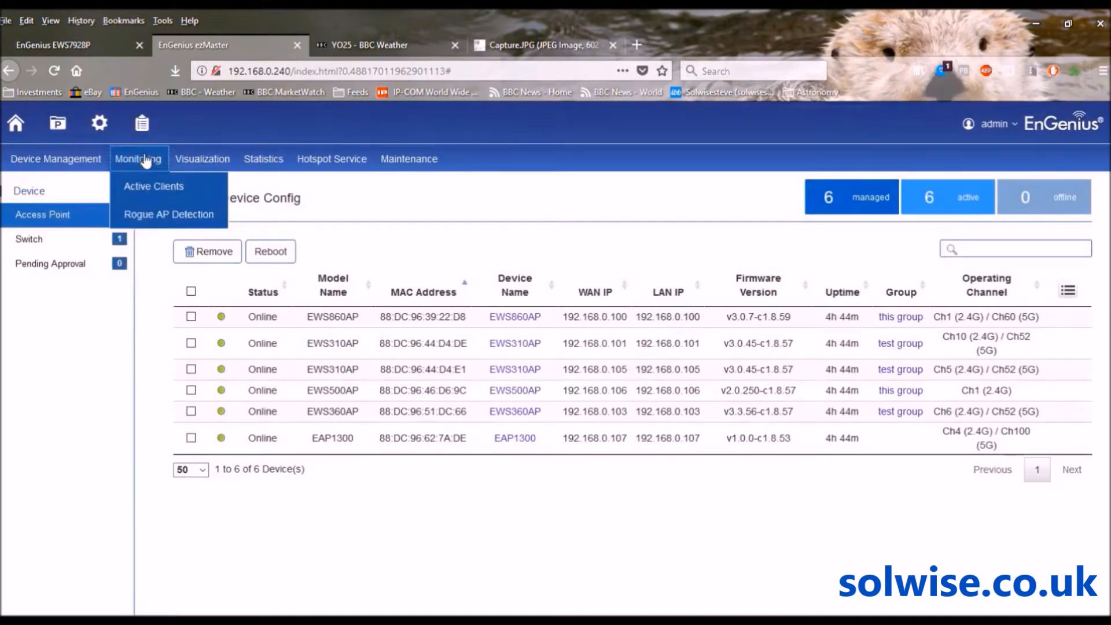
{"action": "left_click", "coordinate": [149, 212]}
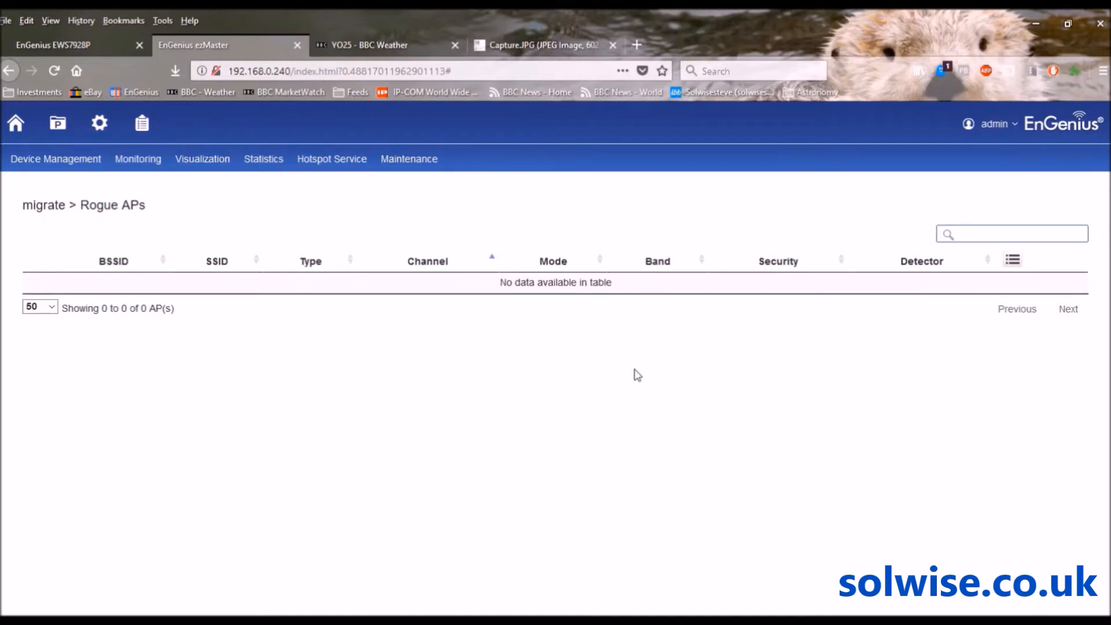
{"action": "mouse_move", "coordinate": [143, 173]}
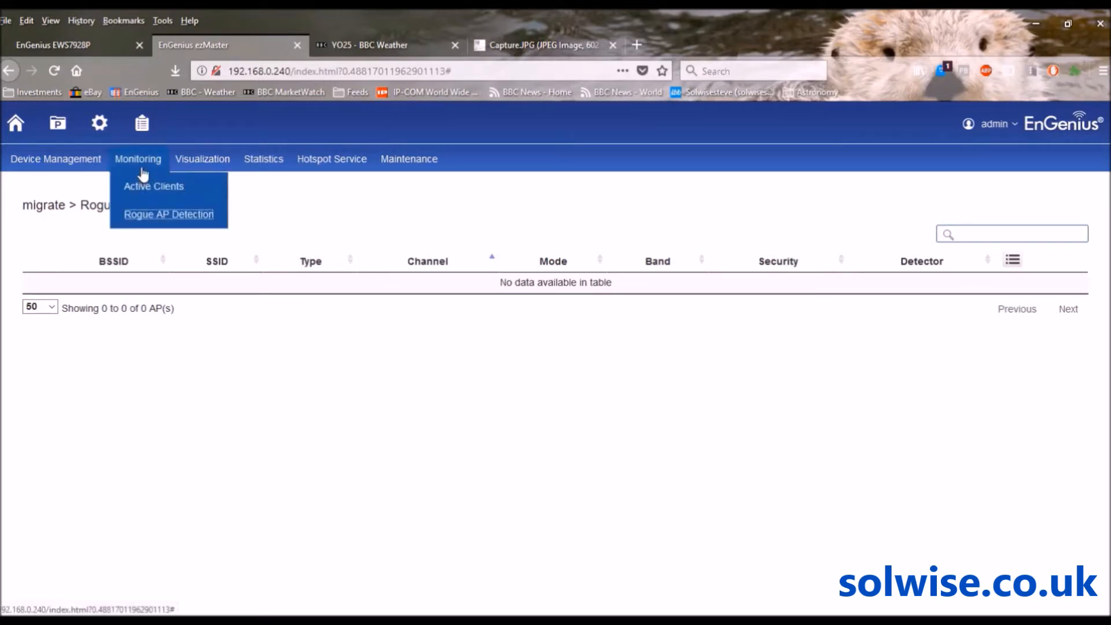
{"action": "mouse_move", "coordinate": [197, 164]}
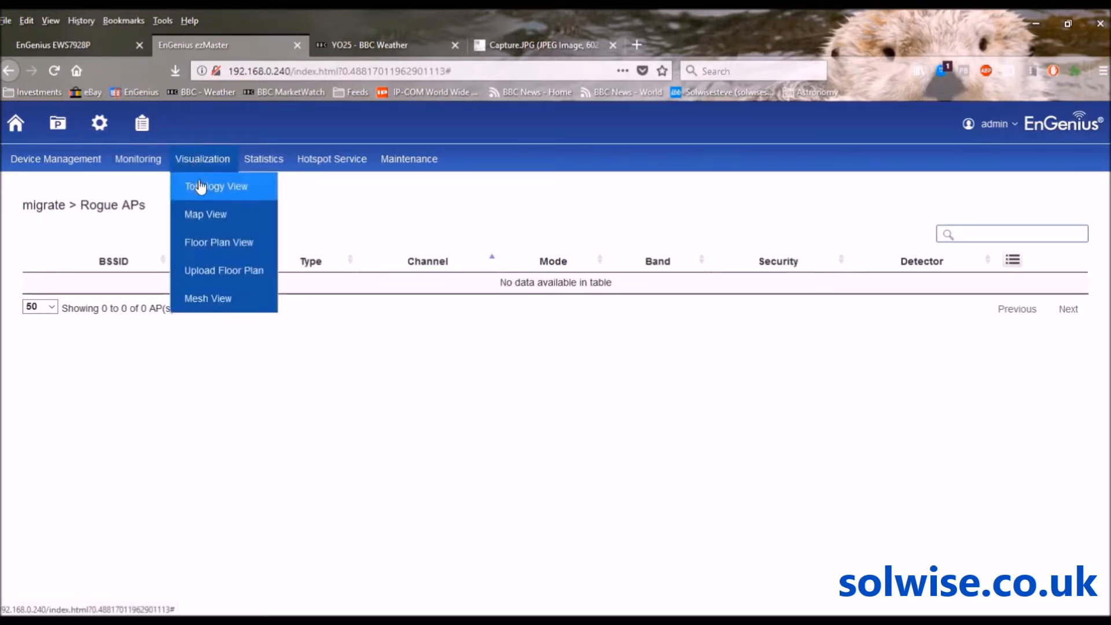
View the Topology: switch EWS7928P linked to six access points on ports P5–P23
{"action": "left_click", "coordinate": [197, 186]}
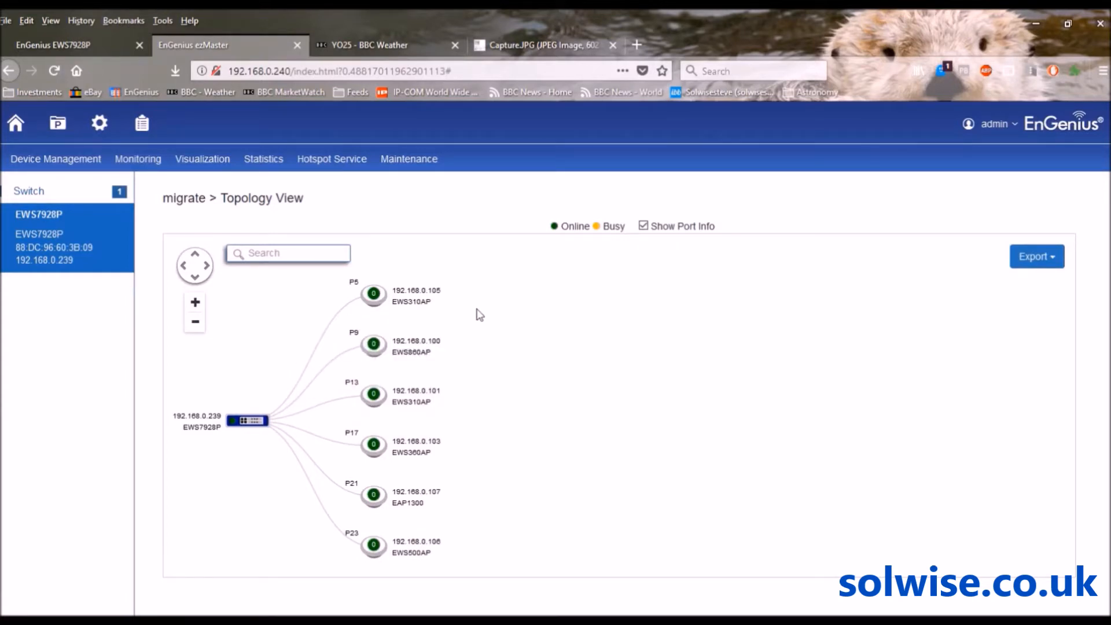
{"action": "mouse_move", "coordinate": [245, 429]}
{"action": "left_click", "coordinate": [204, 163]}
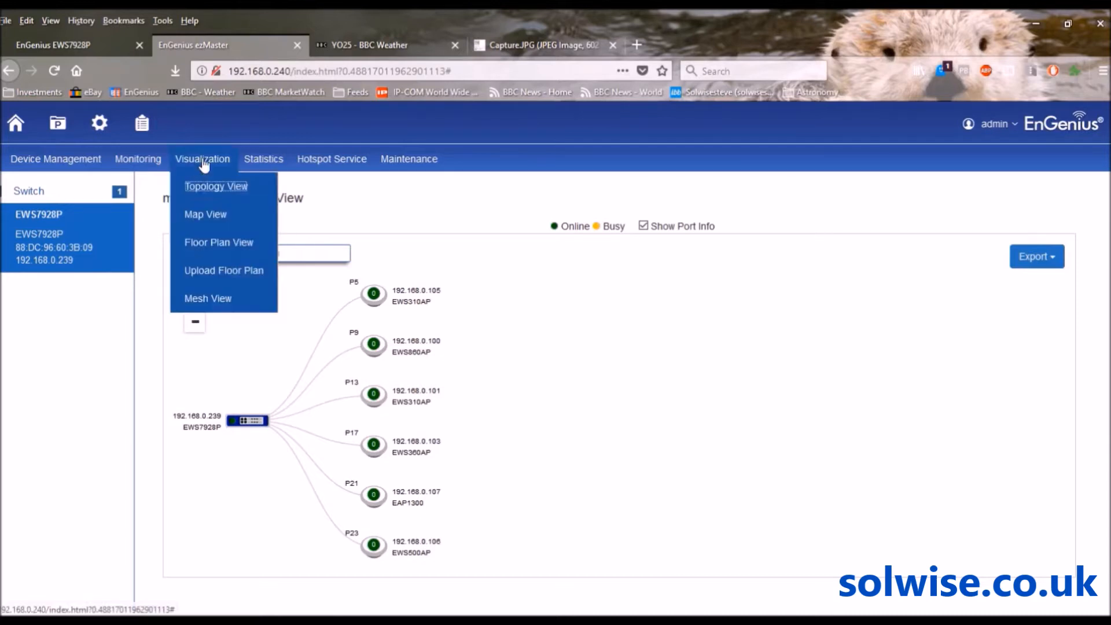
Install the Google Maps plugin so Map View shows streets around EnGenius Technologies
{"action": "left_click", "coordinate": [203, 213]}
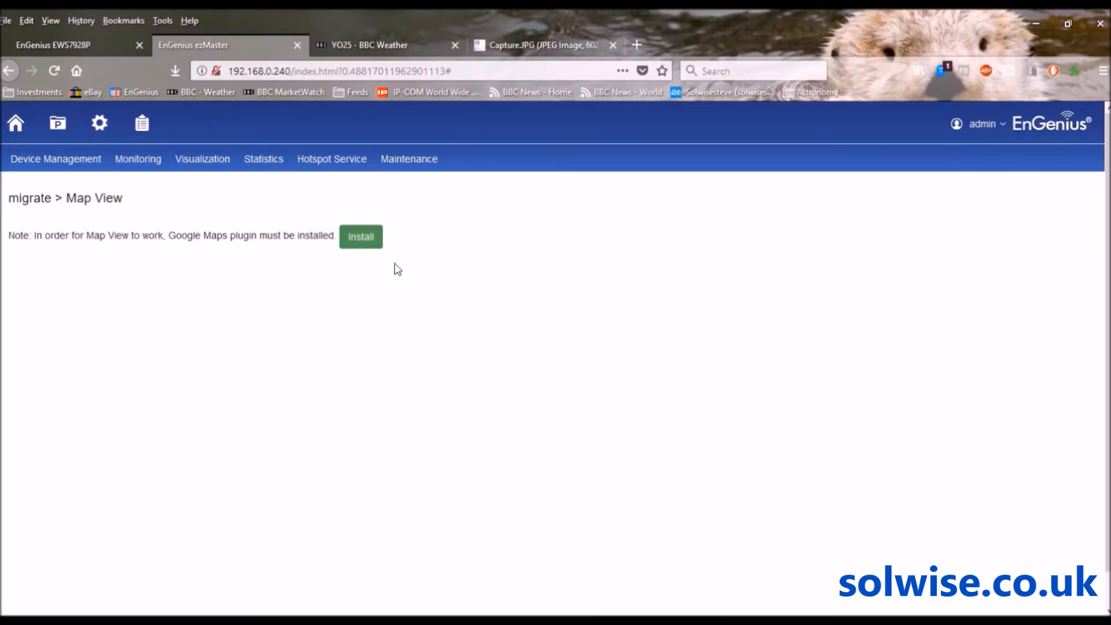
{"action": "left_click", "coordinate": [364, 238]}
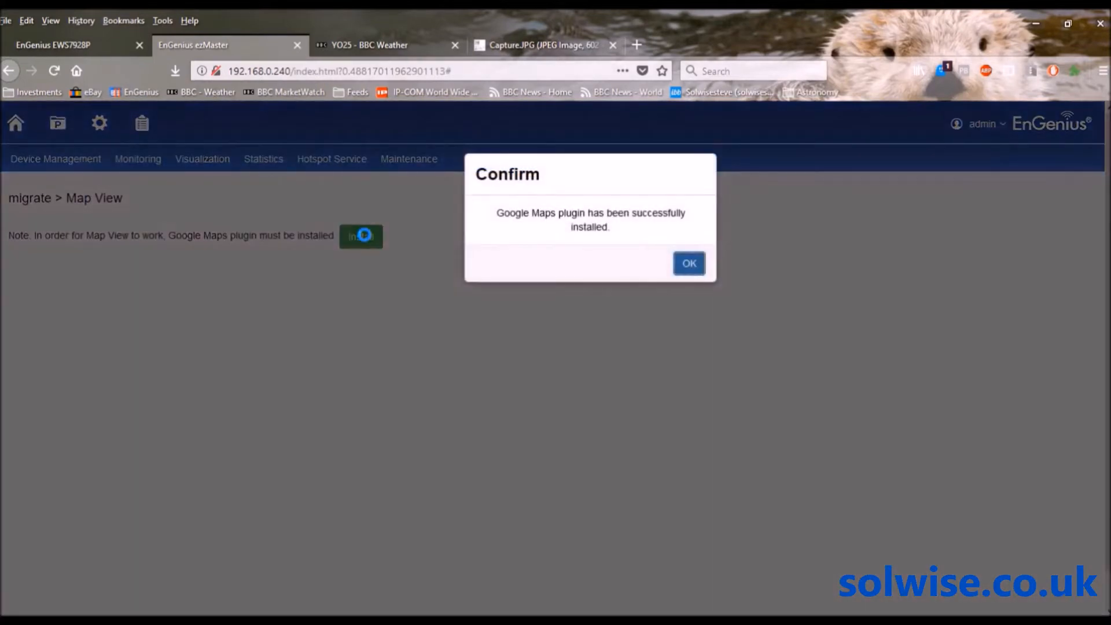
{"action": "left_click", "coordinate": [691, 264]}
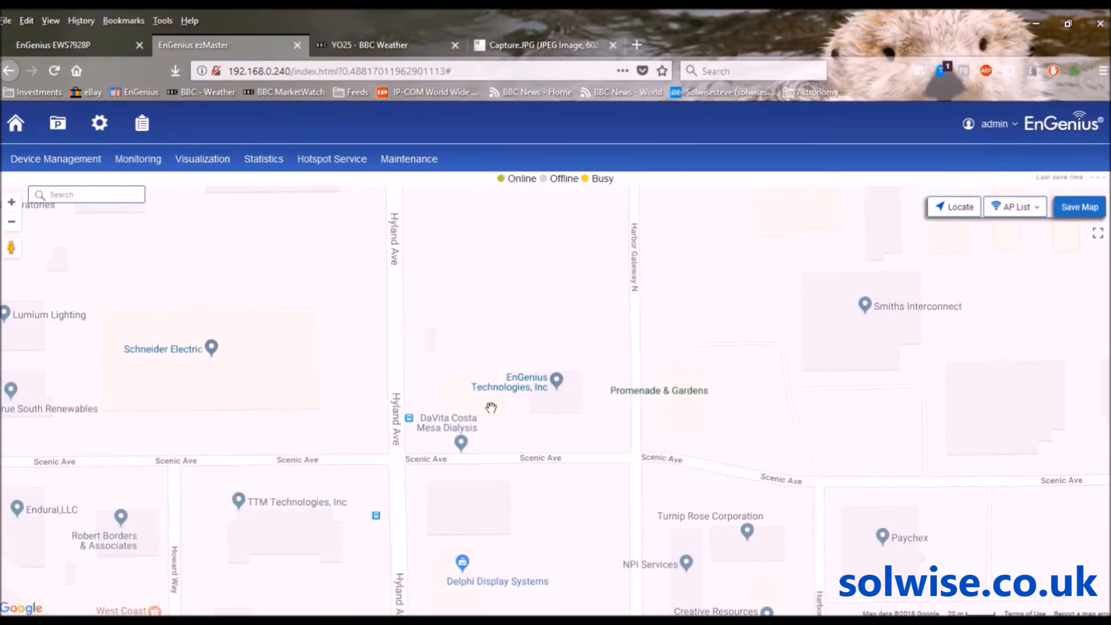
Zoom the map out four levels to show Fountain Valley and South Coast Metro
{"action": "left_click", "coordinate": [12, 225]}
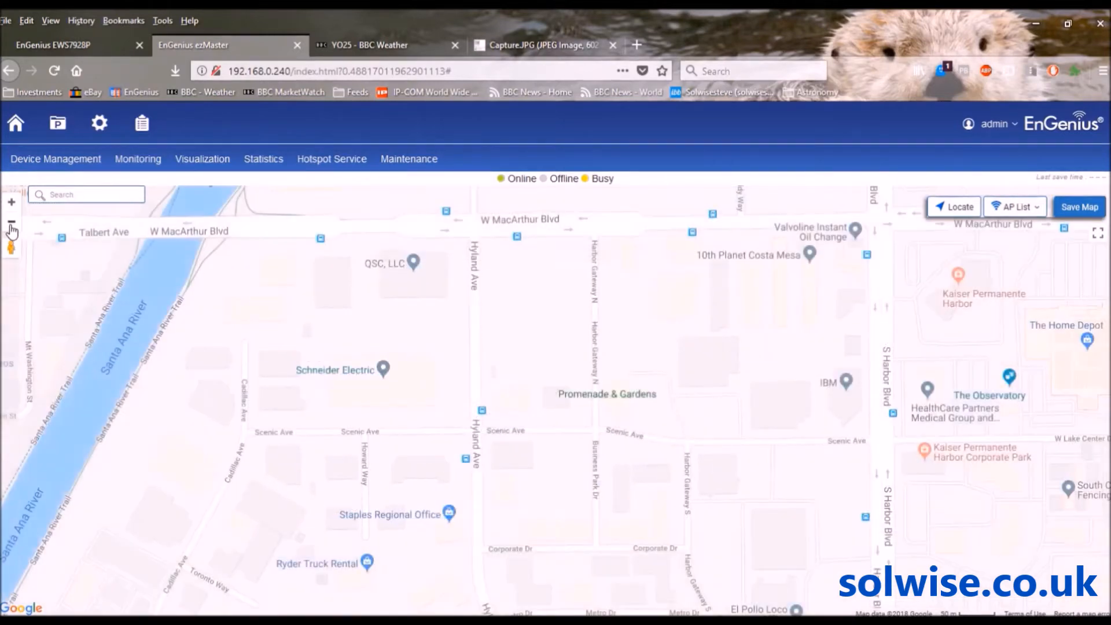
{"action": "left_click", "coordinate": [12, 225]}
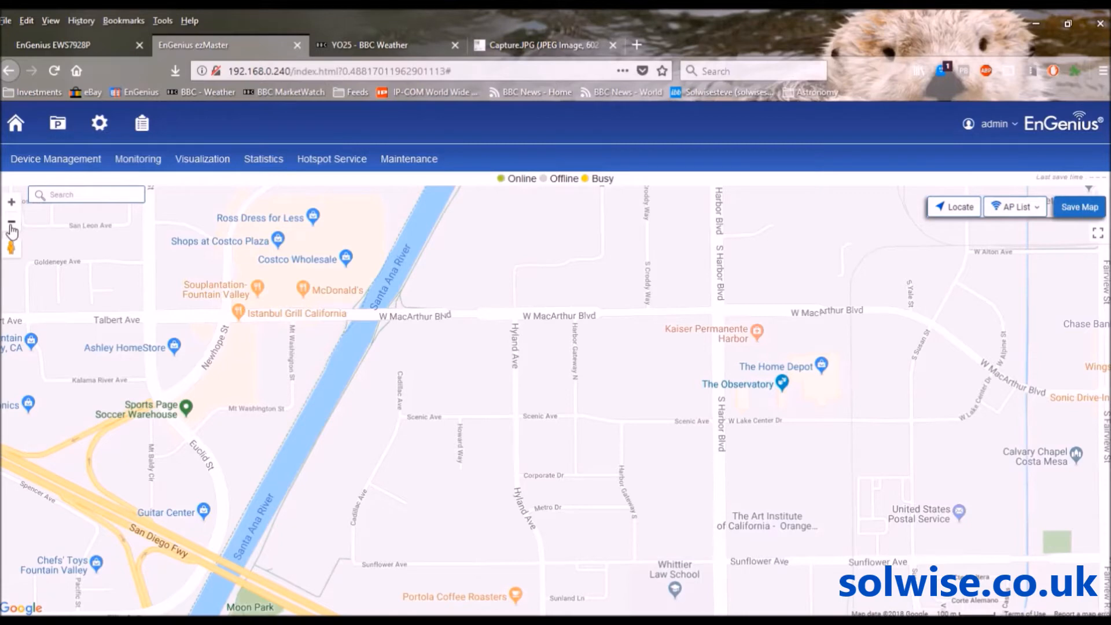
{"action": "left_click", "coordinate": [11, 231]}
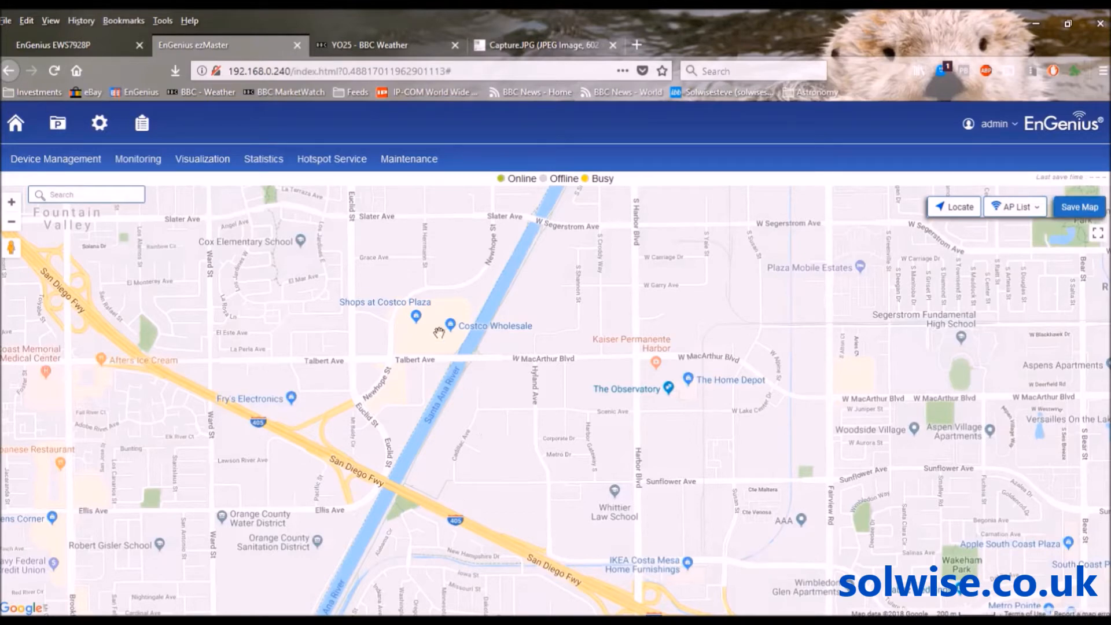
{"action": "left_click", "coordinate": [13, 224]}
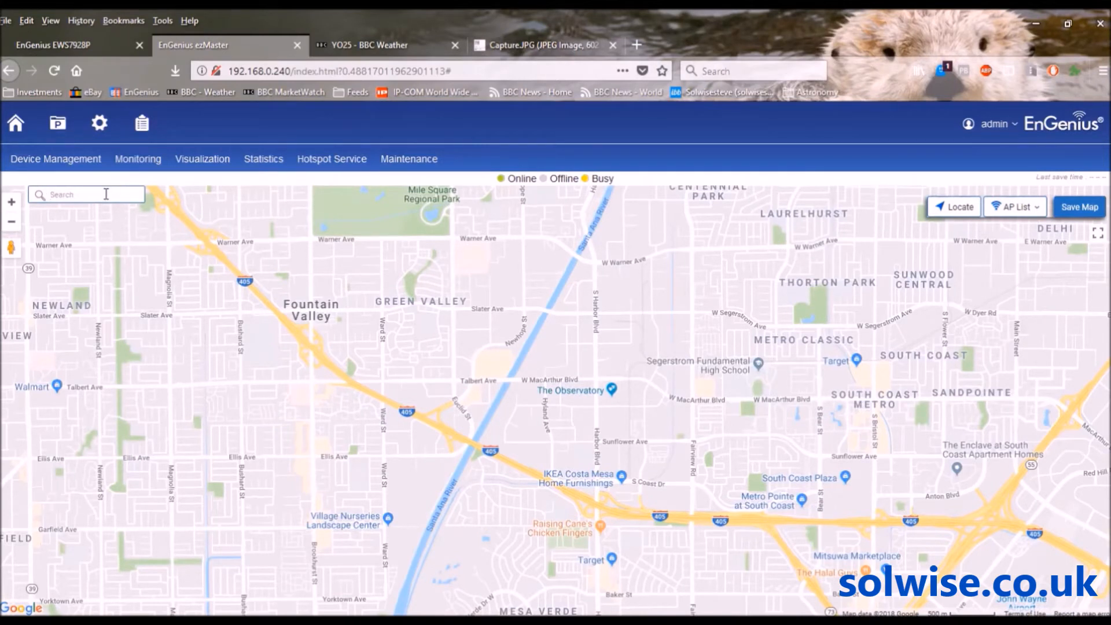
Search the map for 'hull', centre it on Hull, UK, and zoom out several levels
{"action": "left_click", "coordinate": [106, 193]}
{"action": "type", "text": "hull"}
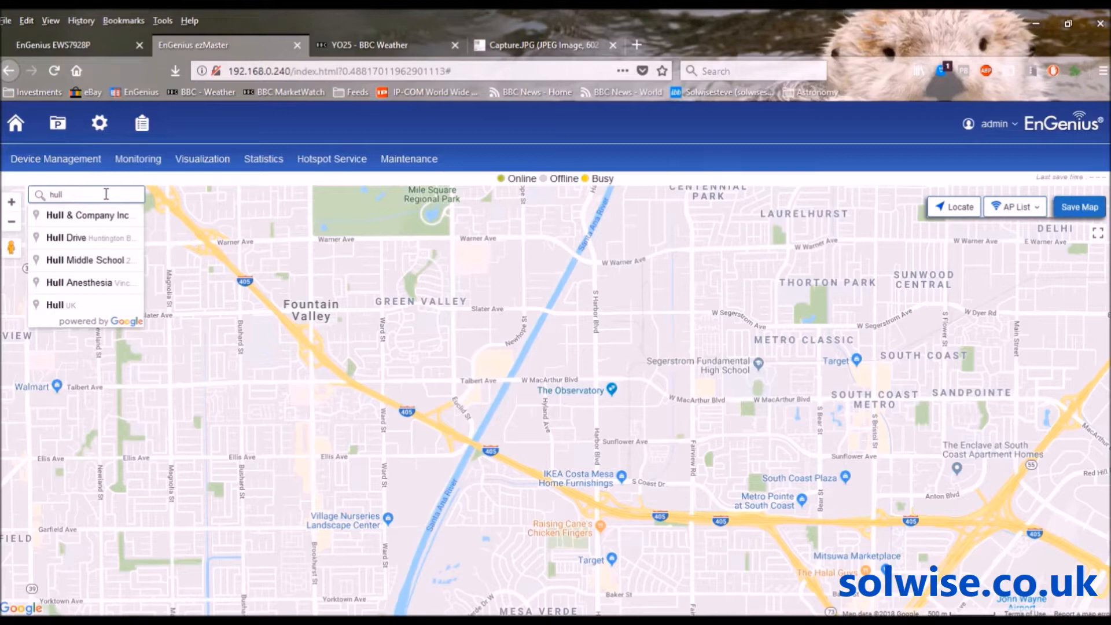
{"action": "left_click", "coordinate": [61, 305]}
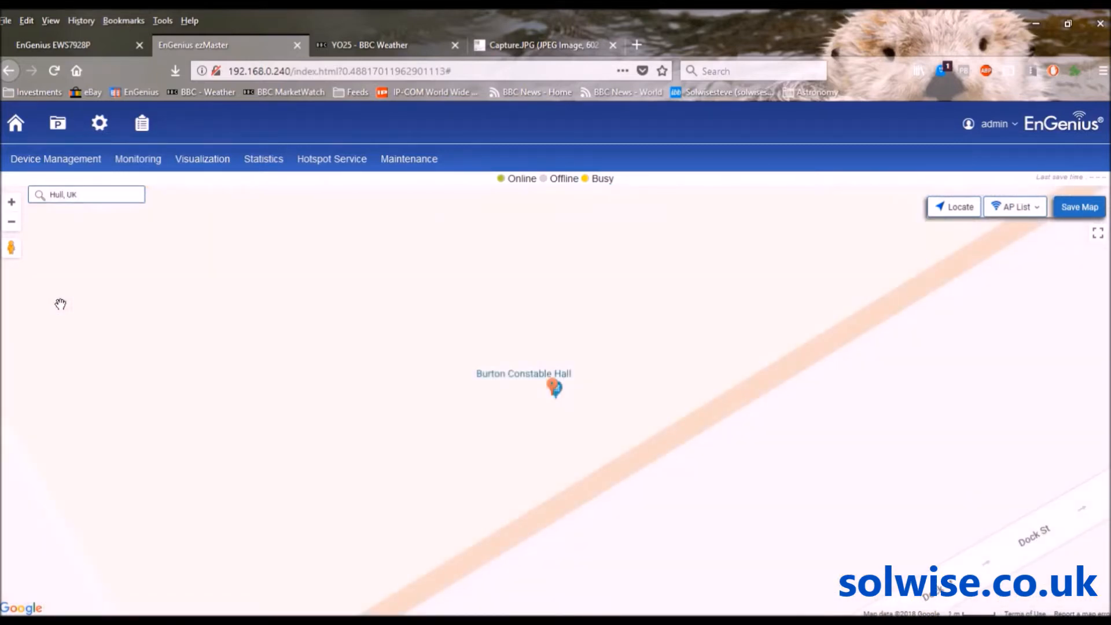
{"action": "left_click", "coordinate": [12, 225]}
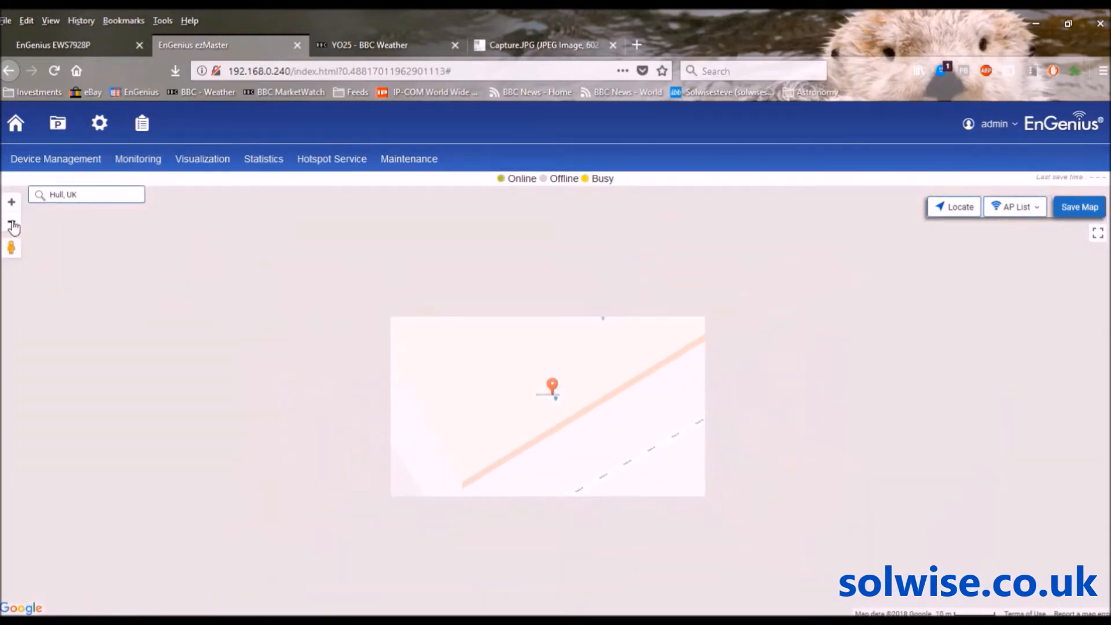
{"action": "left_click", "coordinate": [13, 226]}
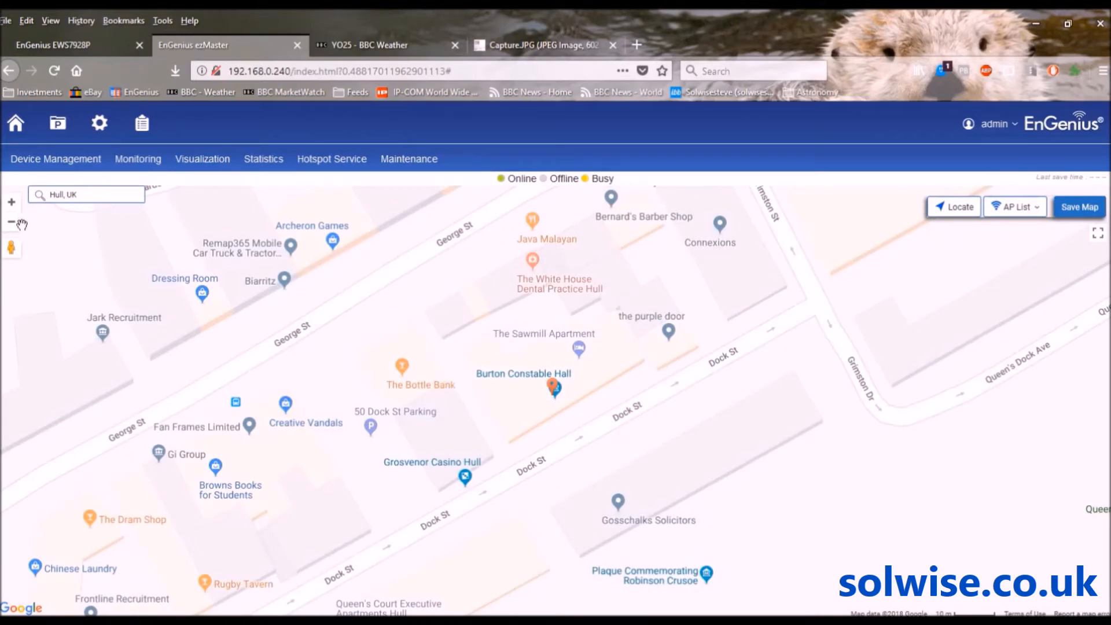
{"action": "left_click", "coordinate": [11, 224]}
{"action": "left_click", "coordinate": [12, 226]}
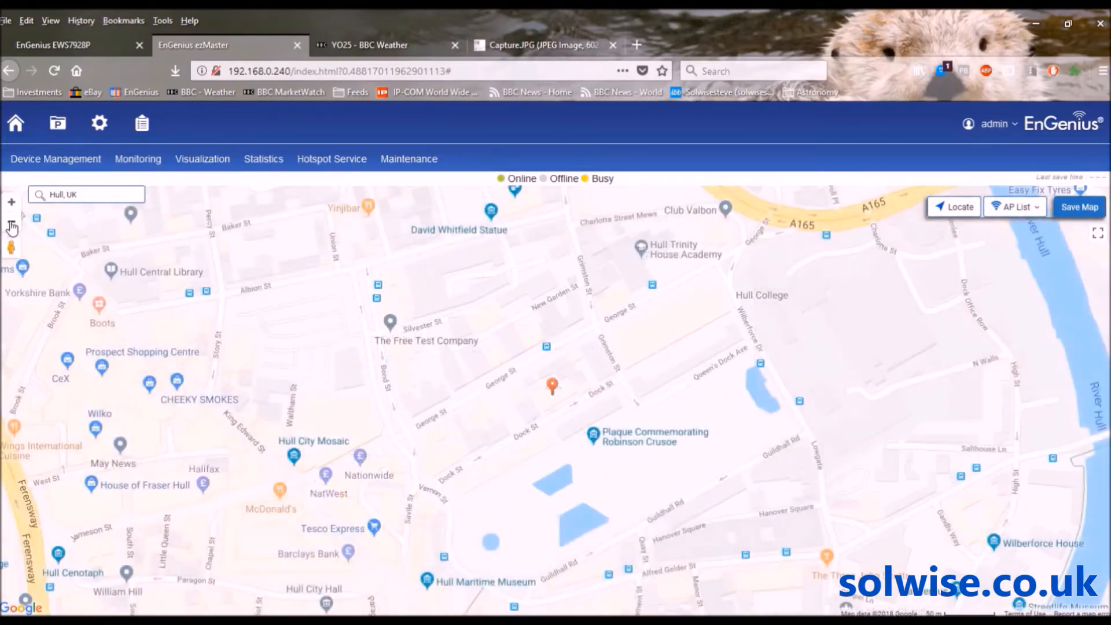
{"action": "left_click", "coordinate": [11, 225]}
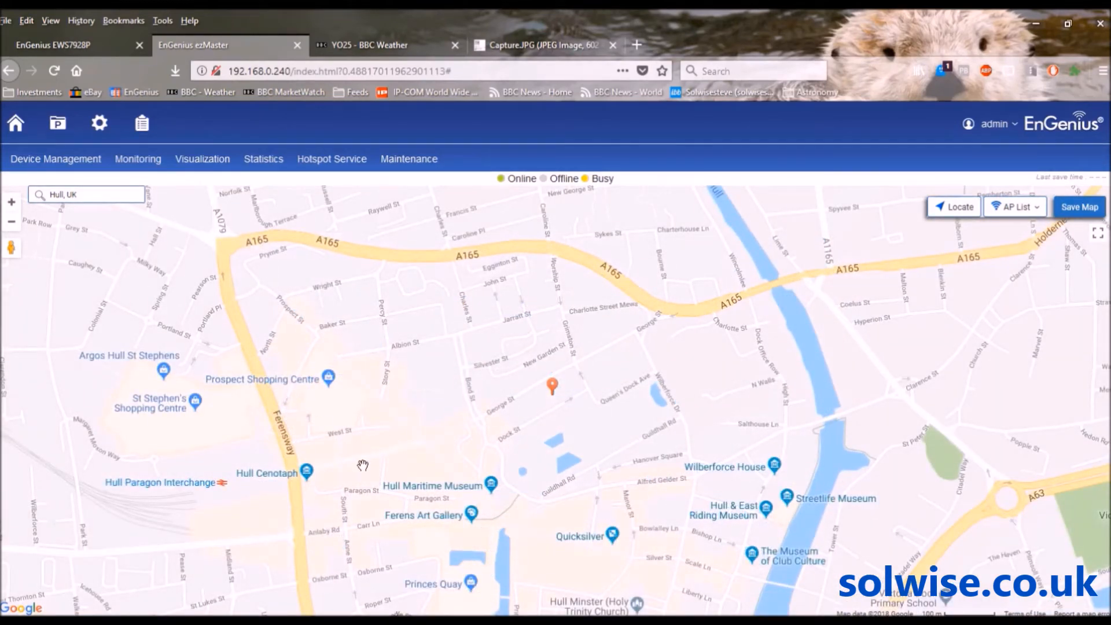
Pan the map west along the Humber estuary to Hessle and the Humber Bridge
{"action": "left_click_drag", "start_coordinate": [394, 505], "coordinate": [560, 205]}
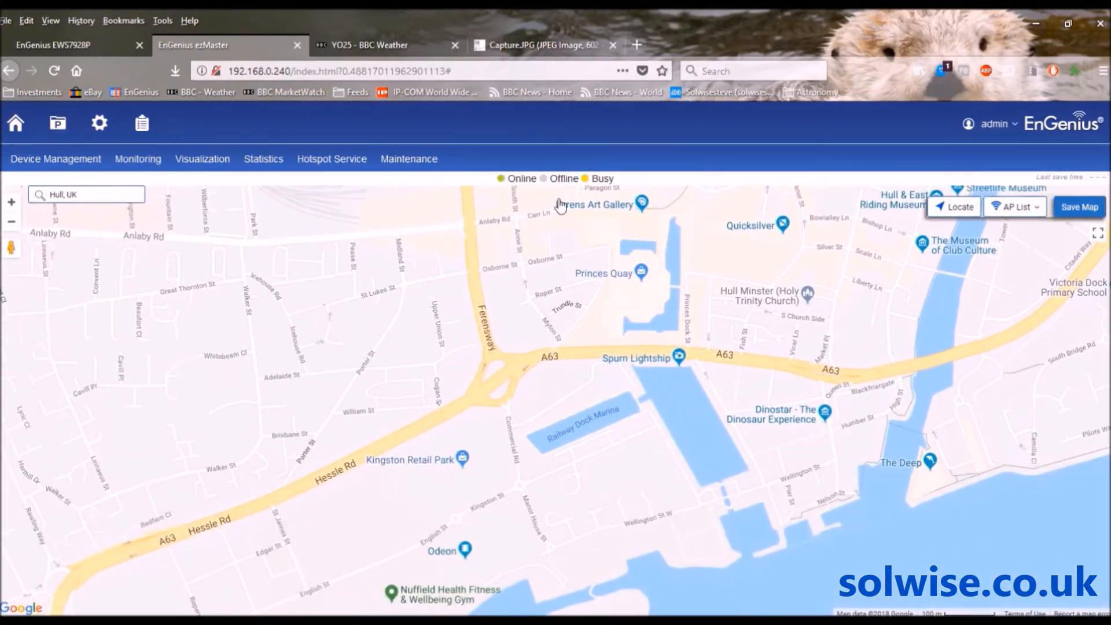
{"action": "left_click_drag", "start_coordinate": [324, 354], "coordinate": [514, 231]}
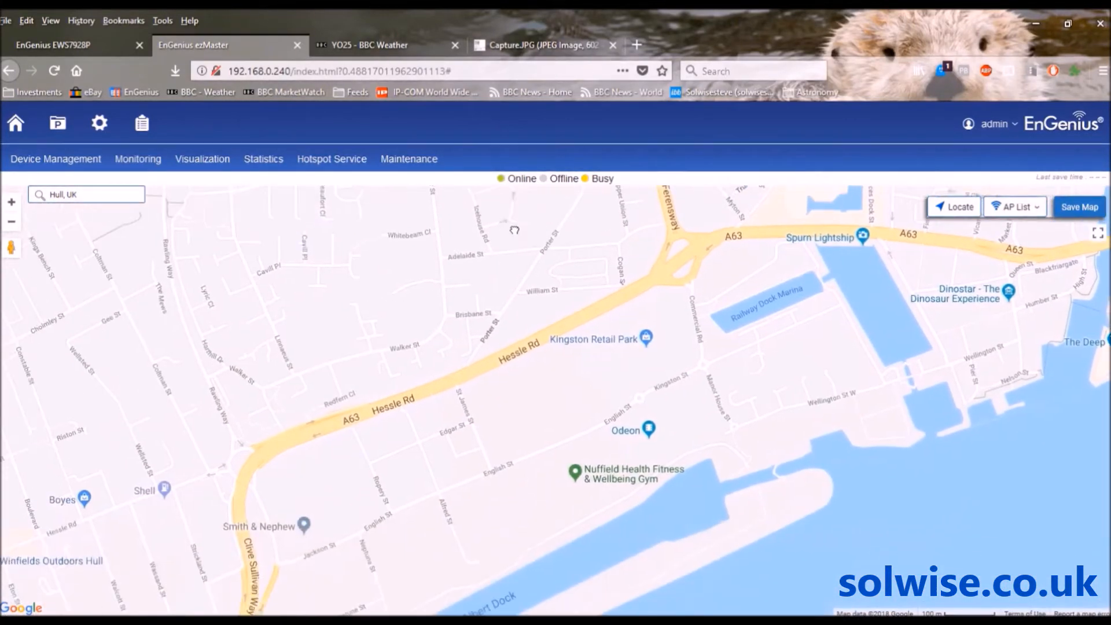
{"action": "mouse_move", "coordinate": [428, 440]}
{"action": "left_mouse_down"}
{"action": "mouse_move", "coordinate": [451, 316]}
{"action": "mouse_move", "coordinate": [583, 229]}
{"action": "left_mouse_up"}
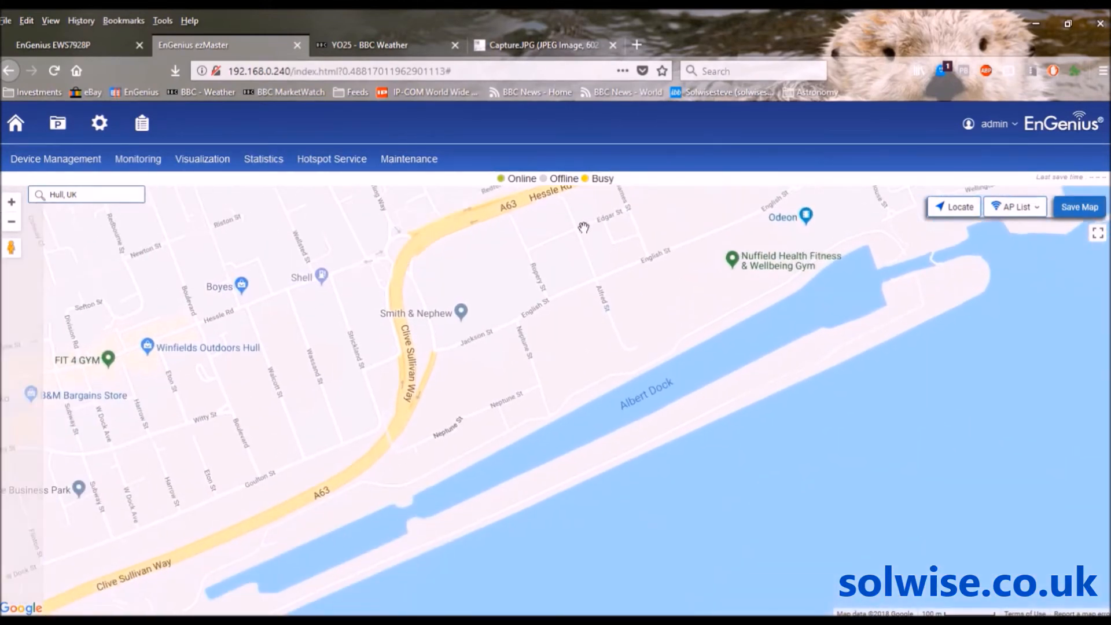
{"action": "left_click", "coordinate": [11, 221]}
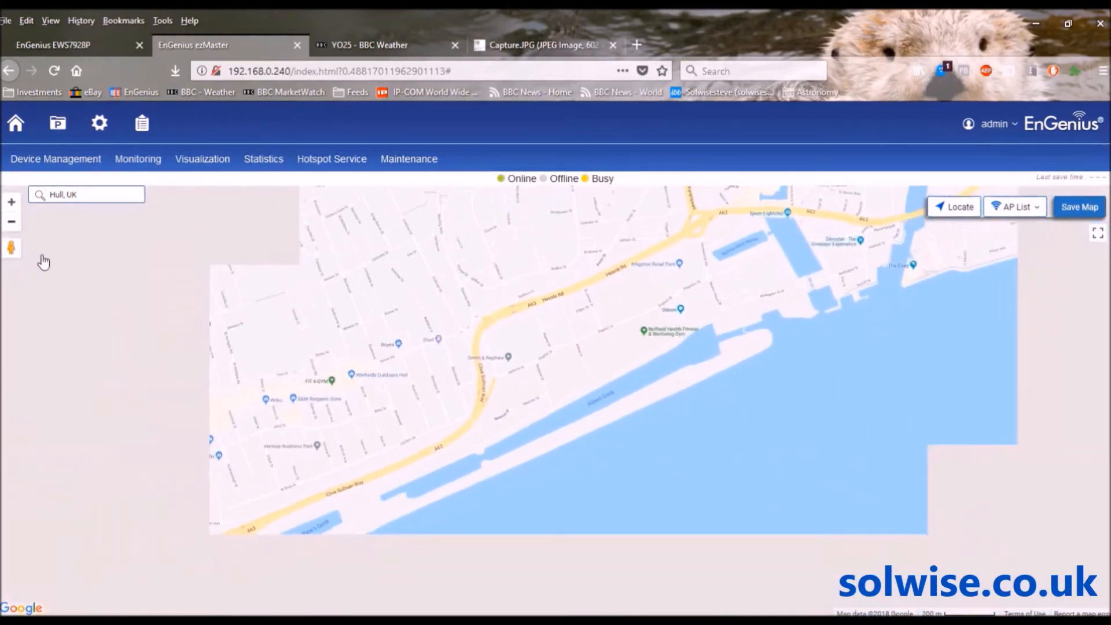
{"action": "left_click_drag", "start_coordinate": [280, 431], "coordinate": [418, 360]}
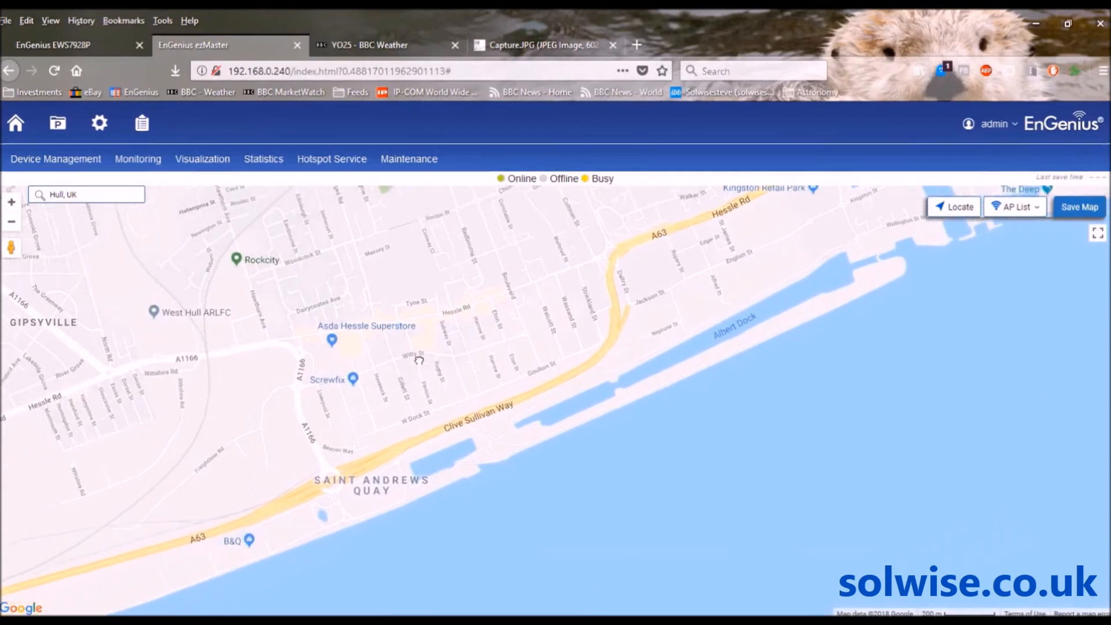
{"action": "left_click_drag", "start_coordinate": [245, 436], "coordinate": [597, 320]}
{"action": "left_click_drag", "start_coordinate": [270, 428], "coordinate": [559, 348]}
{"action": "left_click_drag", "start_coordinate": [269, 404], "coordinate": [462, 382]}
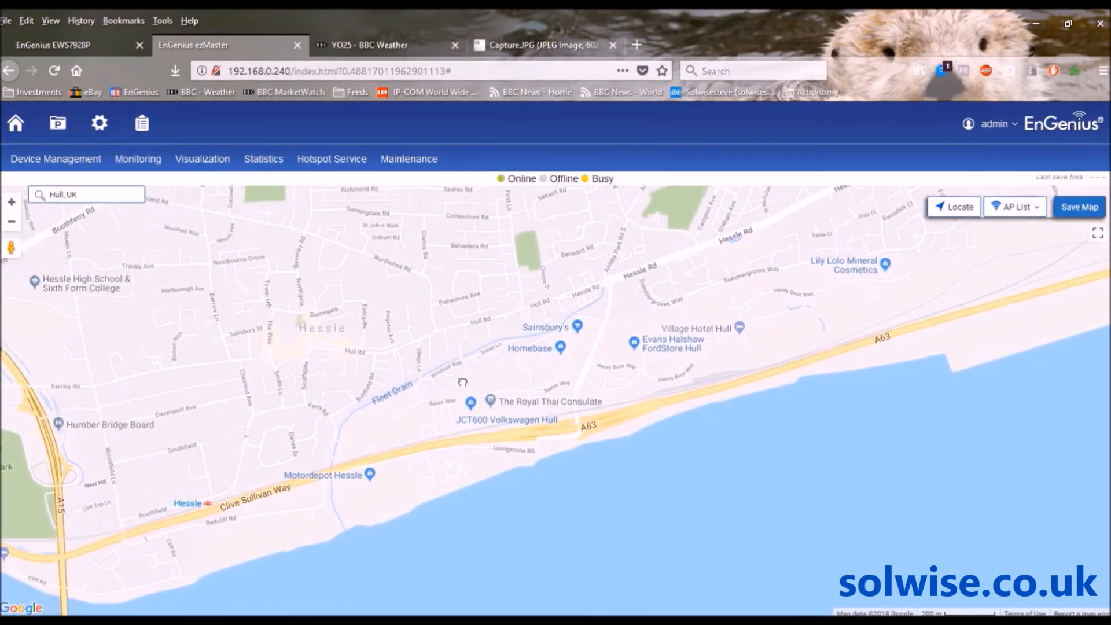
{"action": "left_click_drag", "start_coordinate": [463, 381], "coordinate": [509, 365]}
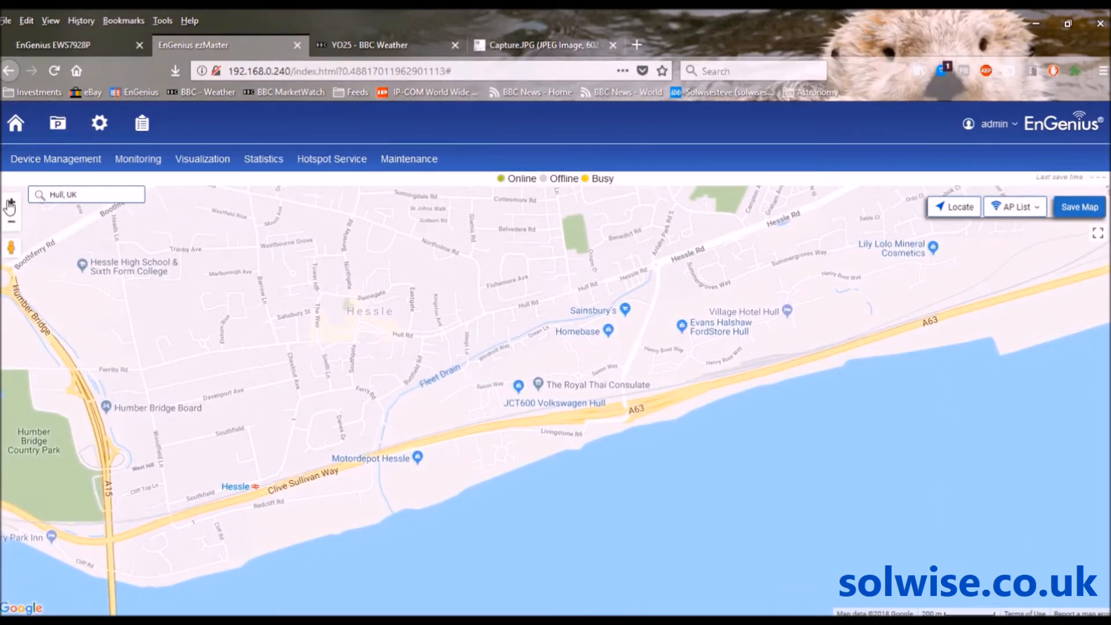
Zoom in closely on the Solwise premises at Saxon Way and show the six-AP list
{"action": "left_click", "coordinate": [11, 205]}
{"action": "left_click", "coordinate": [10, 206]}
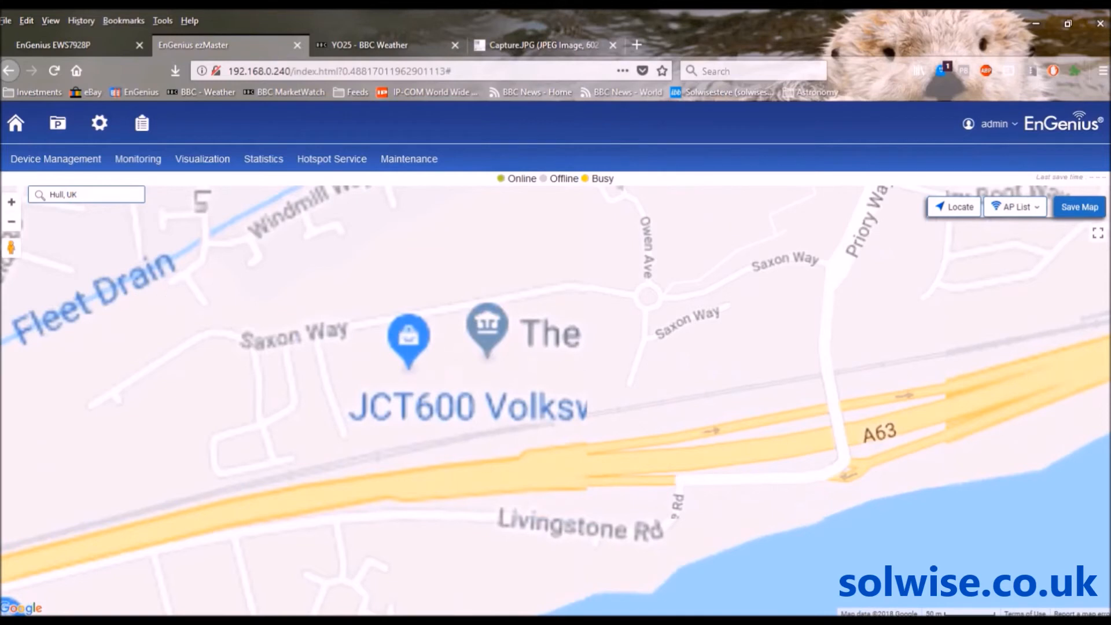
{"action": "left_click_drag", "start_coordinate": [305, 396], "coordinate": [531, 327]}
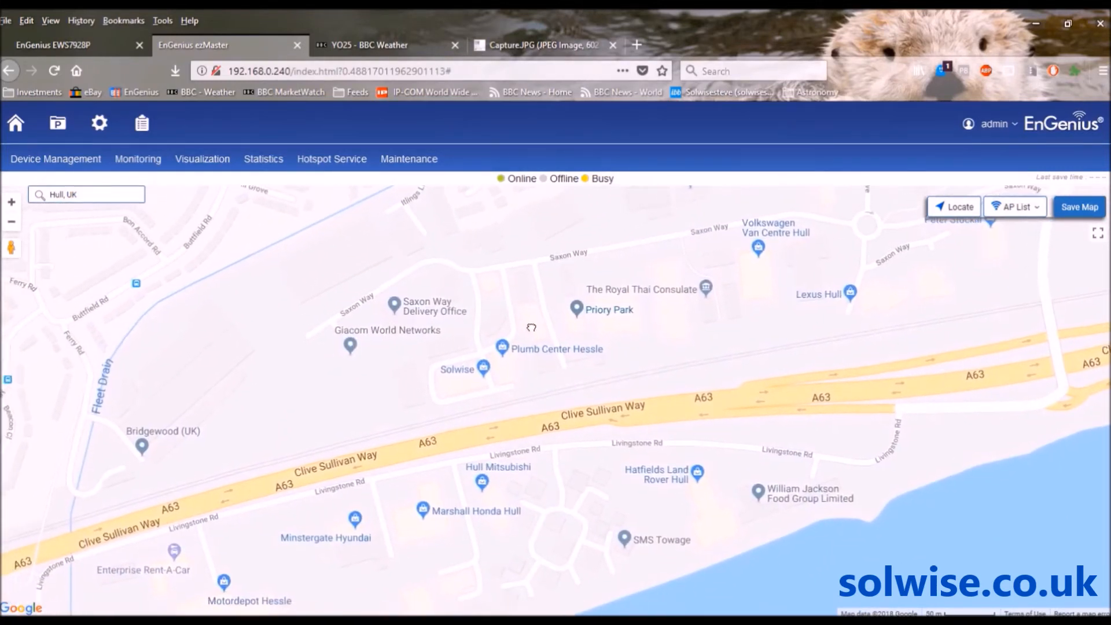
{"action": "left_click", "coordinate": [10, 202]}
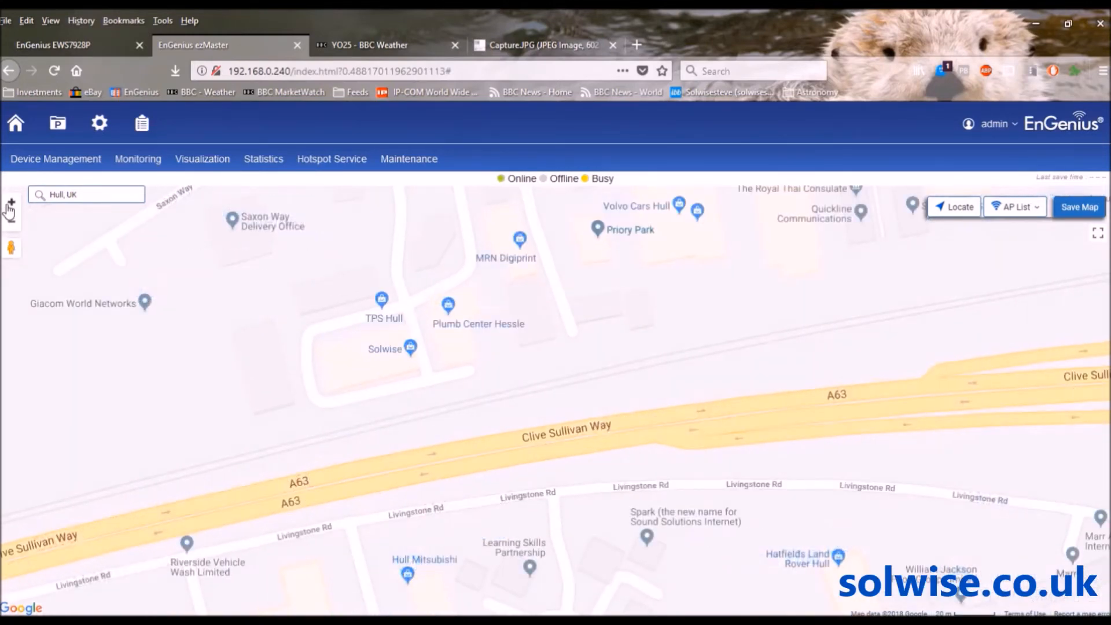
{"action": "left_click", "coordinate": [10, 202]}
{"action": "left_click_drag", "start_coordinate": [247, 287], "coordinate": [444, 296]}
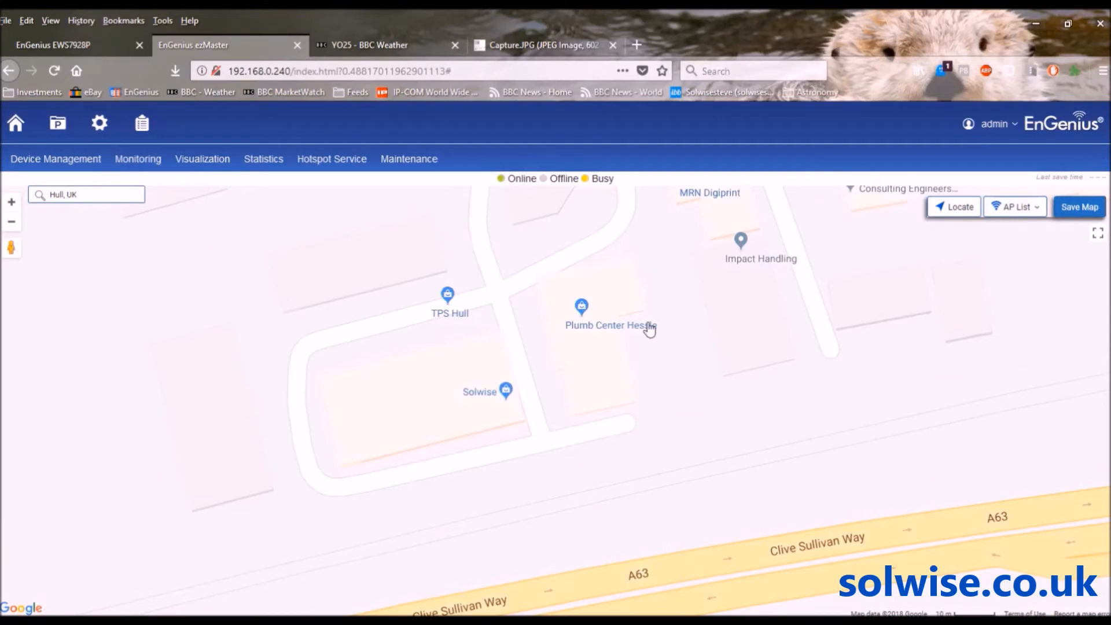
{"action": "left_click", "coordinate": [1036, 211]}
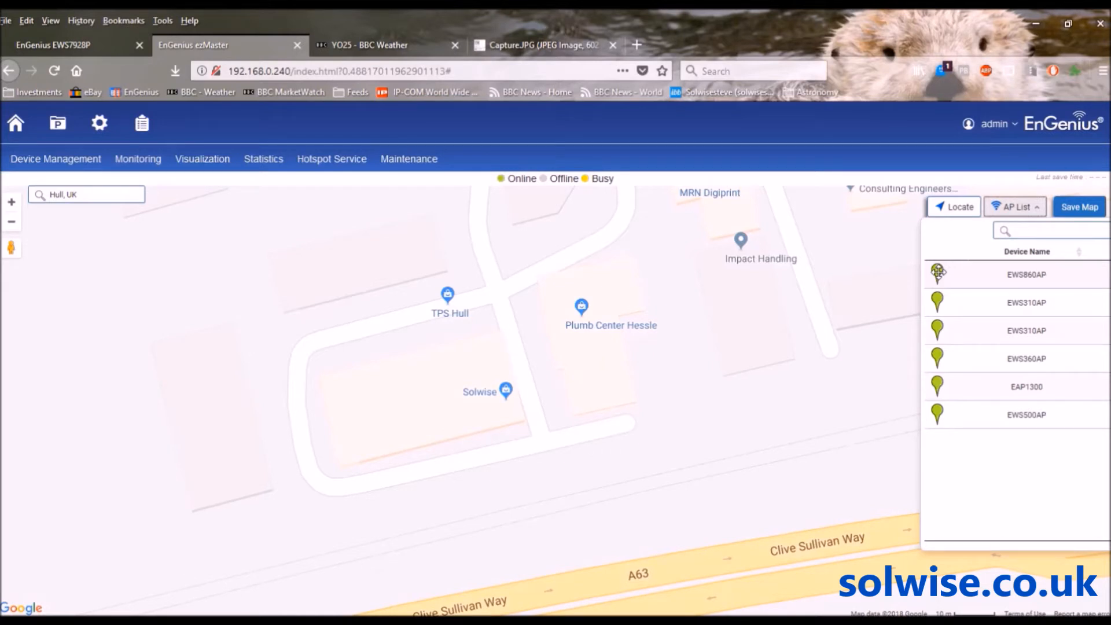
Place the EWS860AP pin on the Solwise building and save the map
{"action": "mouse_move", "coordinate": [937, 272]}
{"action": "left_mouse_down"}
{"action": "mouse_move", "coordinate": [532, 373]}
{"action": "mouse_move", "coordinate": [497, 373]}
{"action": "mouse_move", "coordinate": [493, 336]}
{"action": "left_mouse_up"}
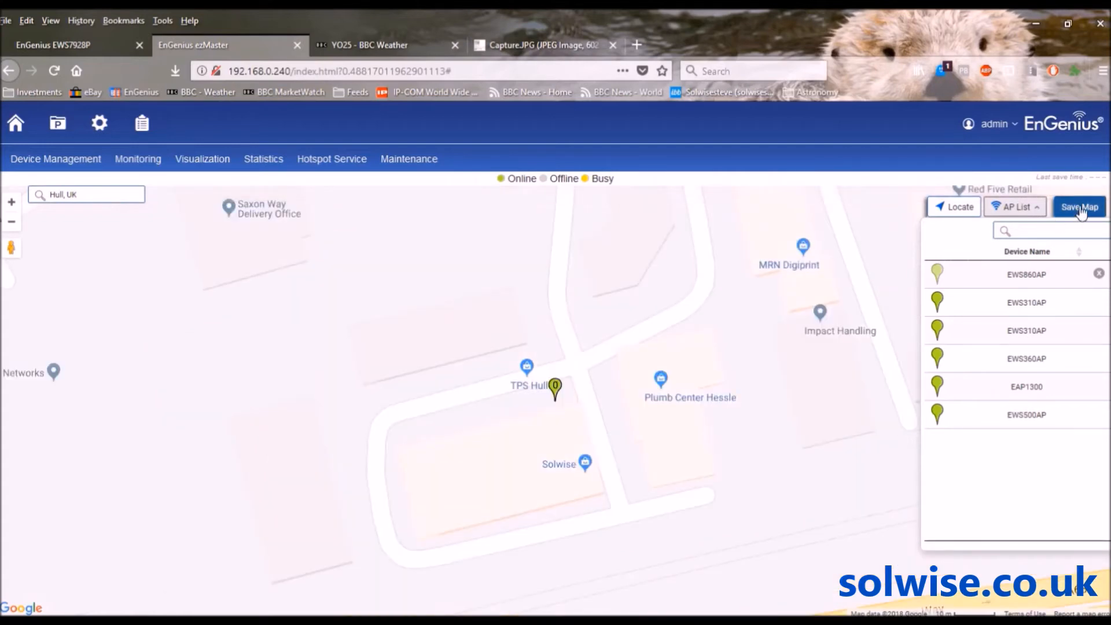
{"action": "left_click", "coordinate": [1079, 208]}
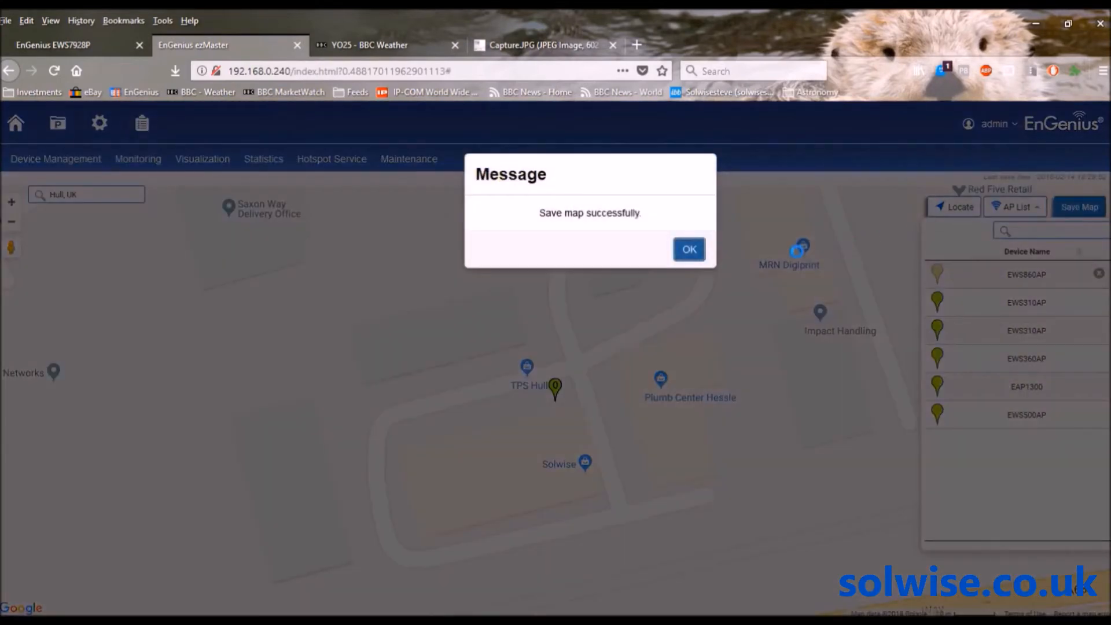
{"action": "left_click", "coordinate": [689, 249]}
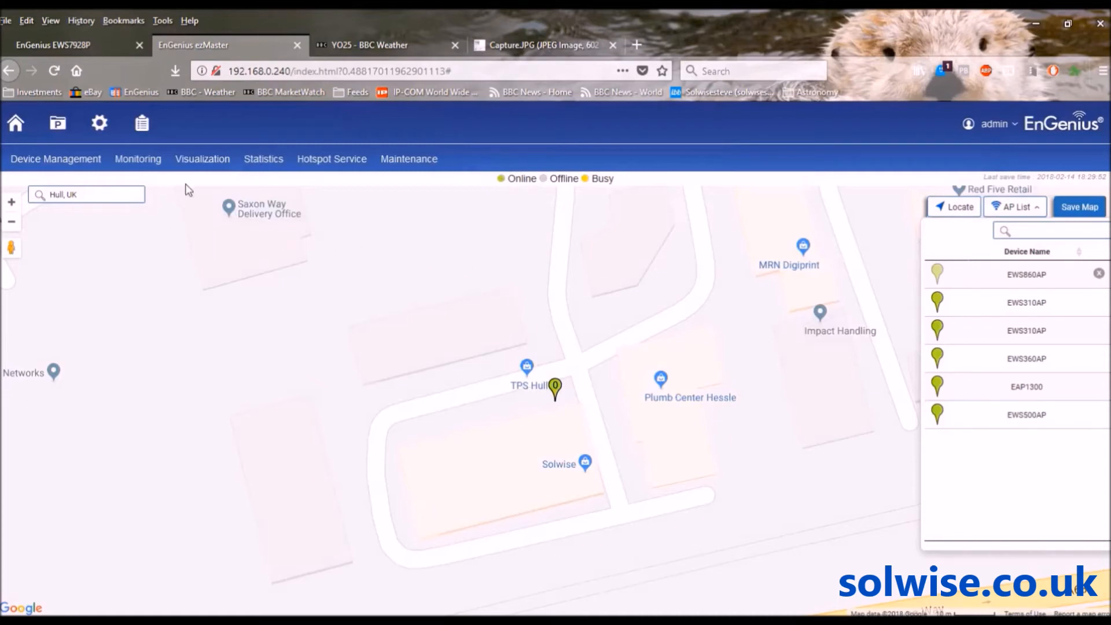
{"action": "left_click", "coordinate": [209, 164]}
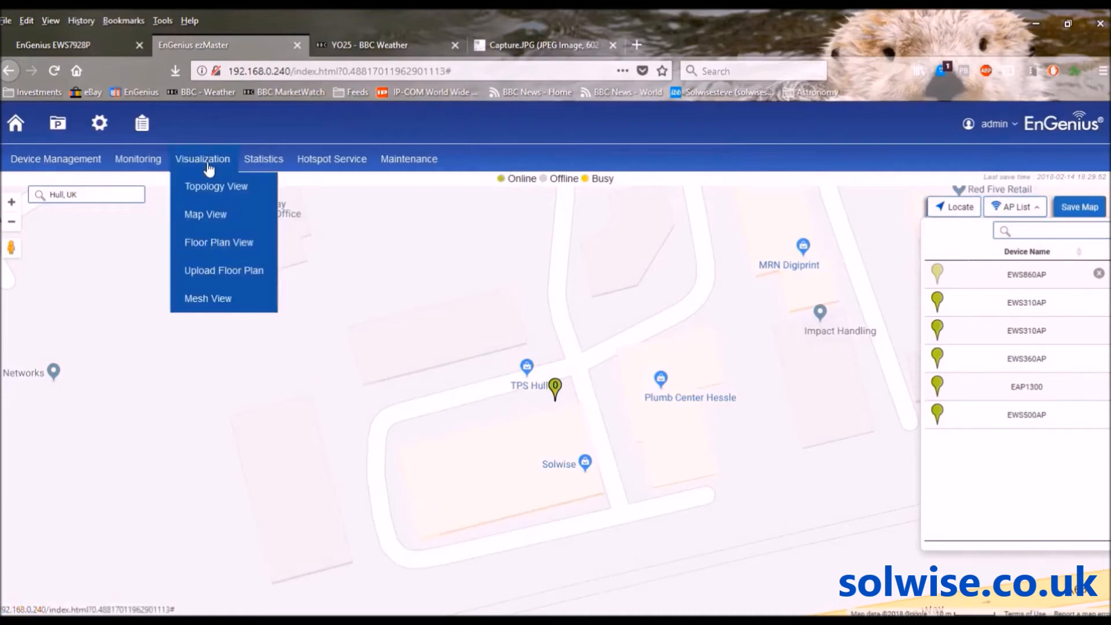
Upload first floor.jpg as a 237 KB floor plan named 'plan'
{"action": "left_click", "coordinate": [210, 247]}
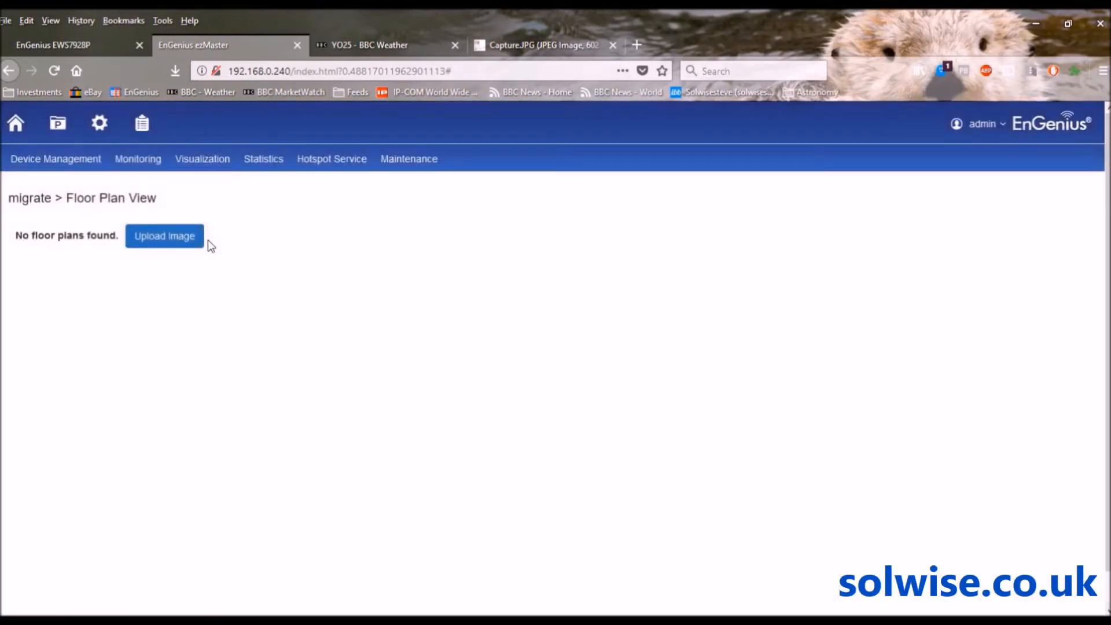
{"action": "left_click", "coordinate": [180, 239]}
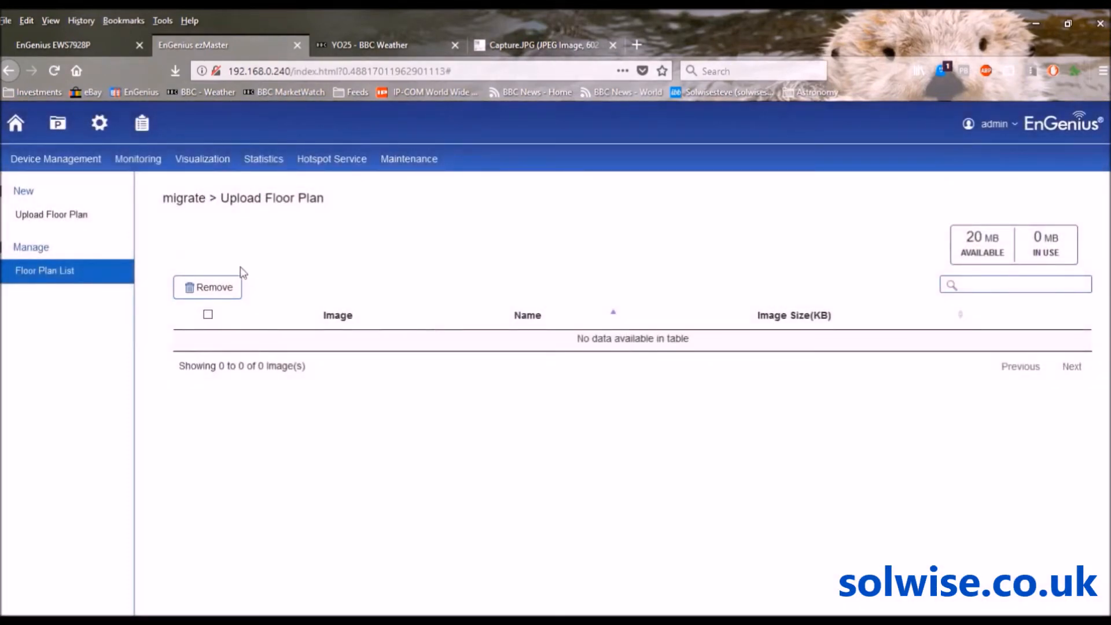
{"action": "left_click", "coordinate": [73, 216]}
{"action": "left_click", "coordinate": [264, 300]}
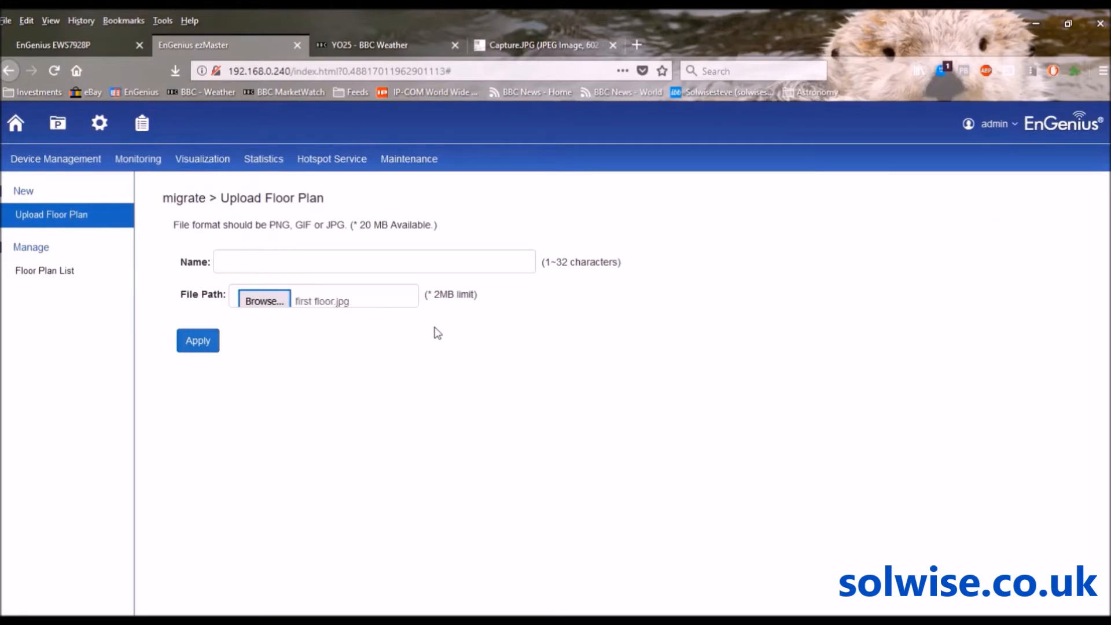
{"action": "left_click", "coordinate": [351, 261]}
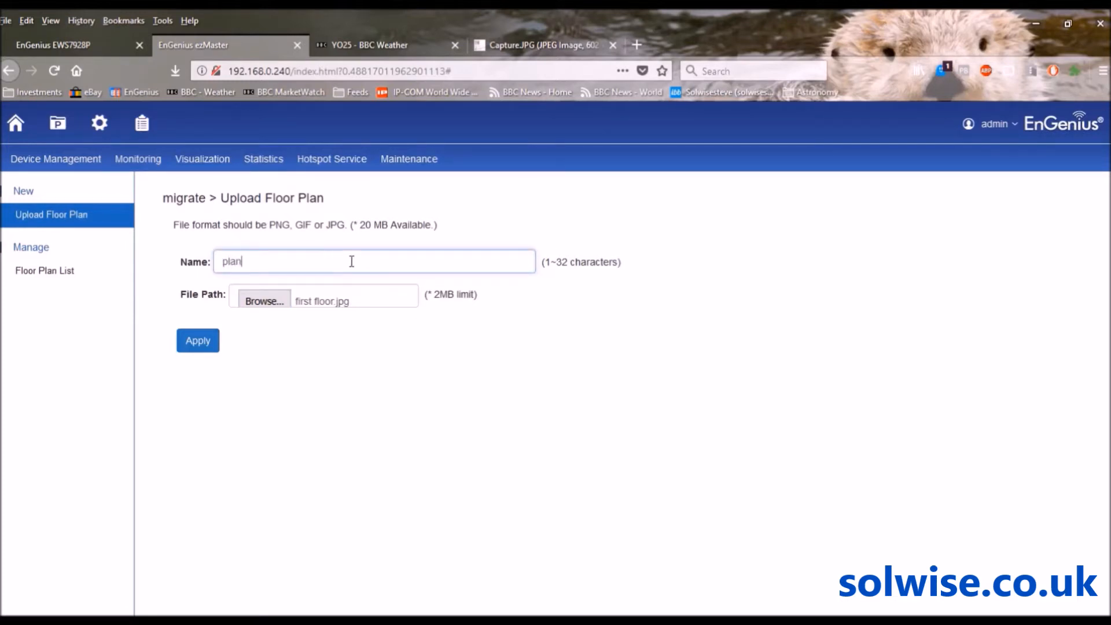
{"action": "left_click", "coordinate": [198, 342]}
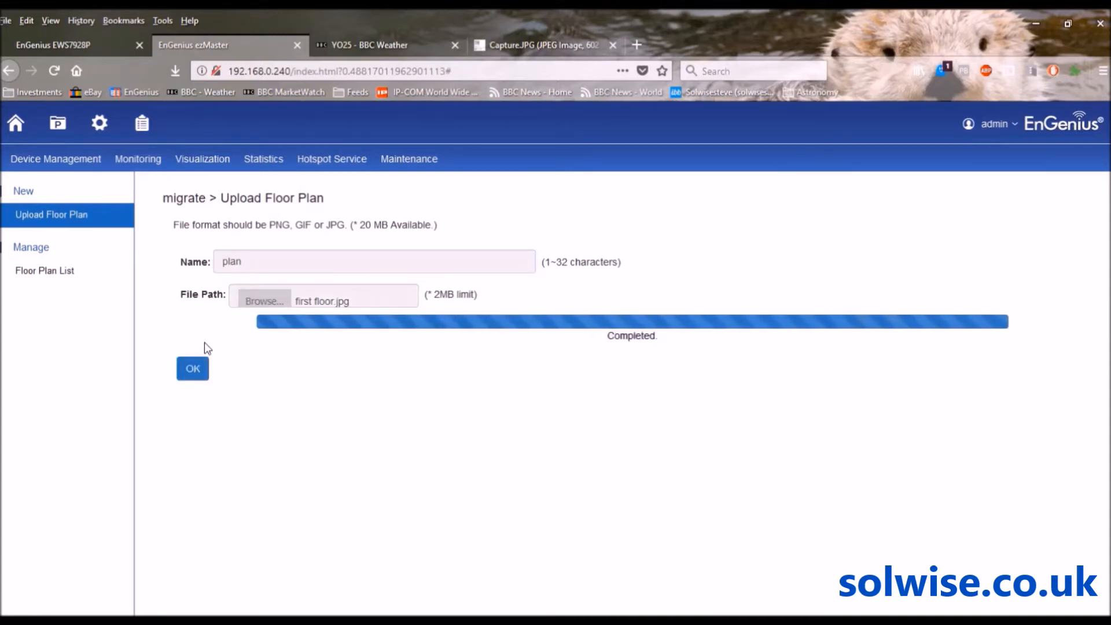
{"action": "left_click", "coordinate": [193, 368]}
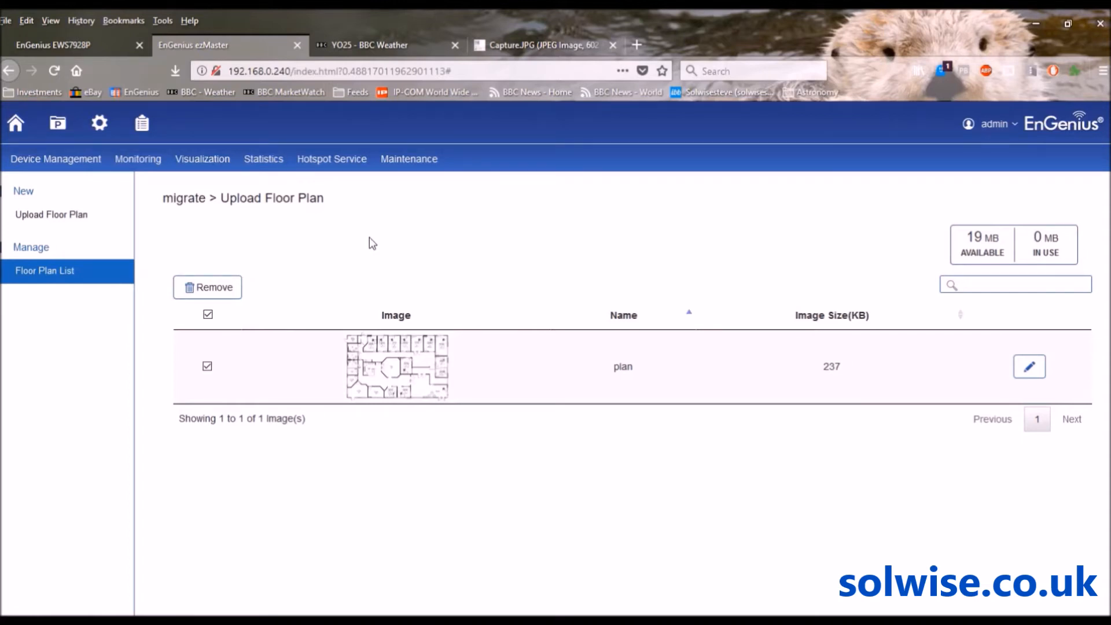
Open the 'plan' floor plan, zoom out to fit the whole office, and list the six APs
{"action": "left_click", "coordinate": [208, 167]}
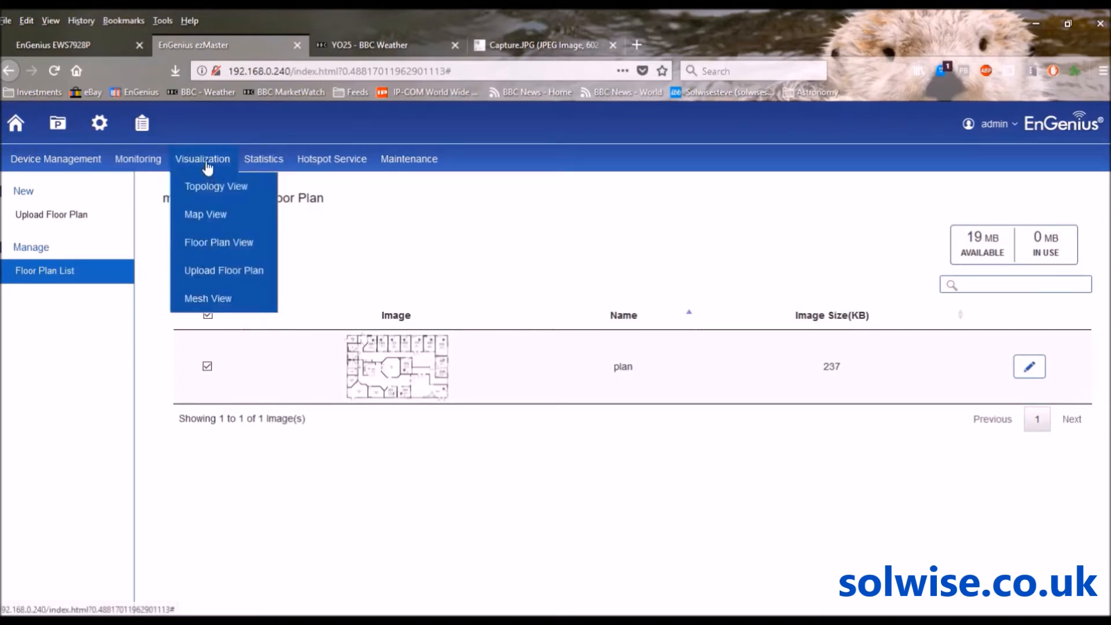
{"action": "left_click", "coordinate": [212, 247]}
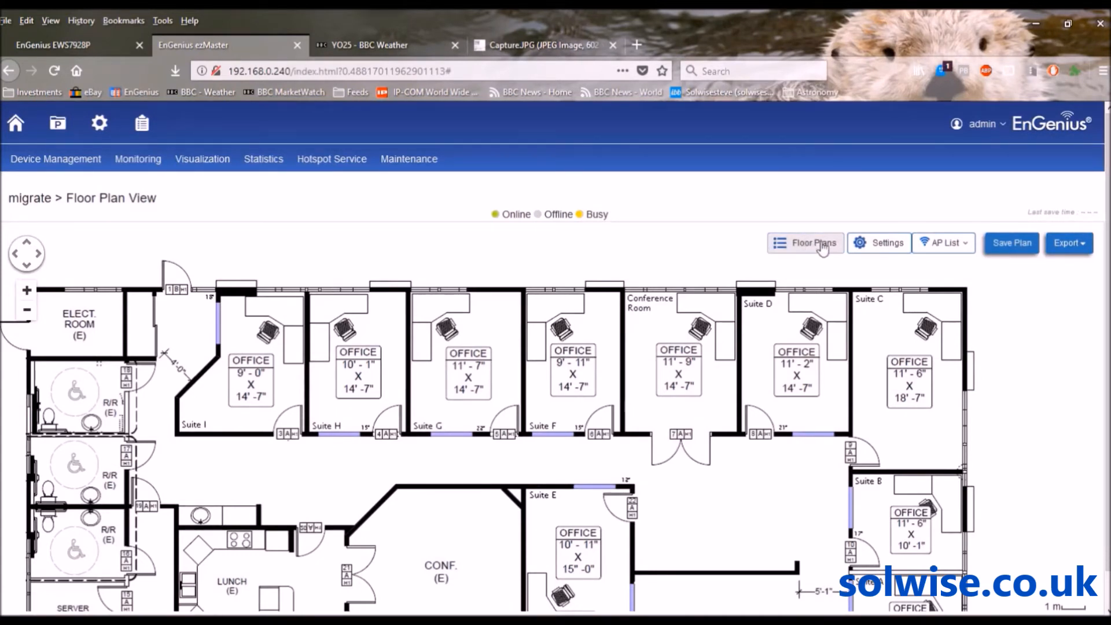
{"action": "scroll", "coordinate": [555, 359], "scroll_direction": "down", "scroll_amount": 1}
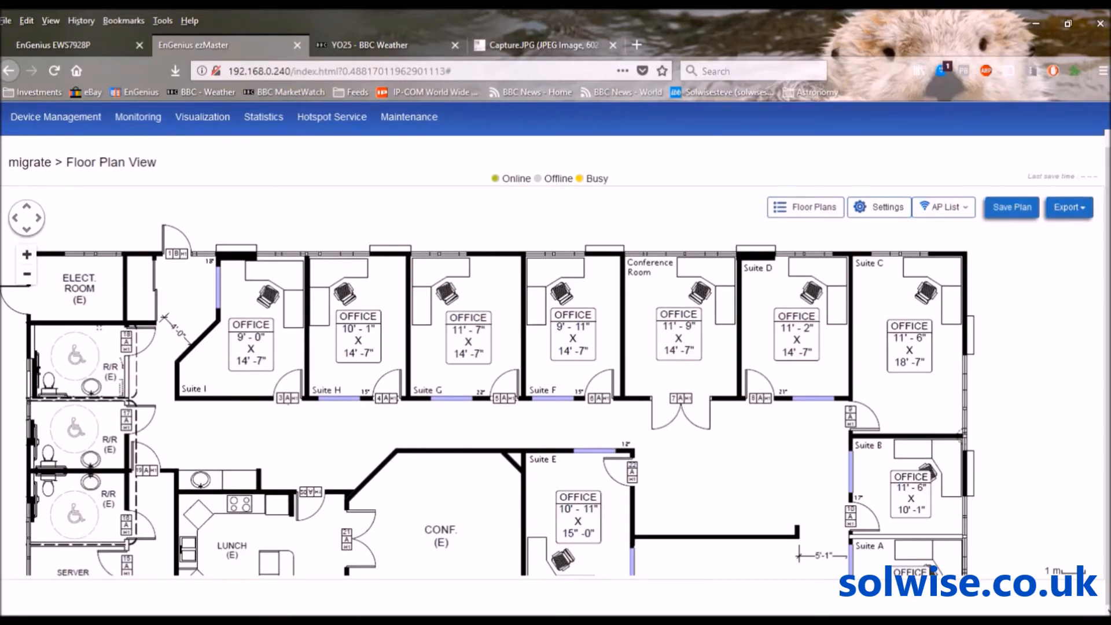
{"action": "left_click", "coordinate": [27, 274]}
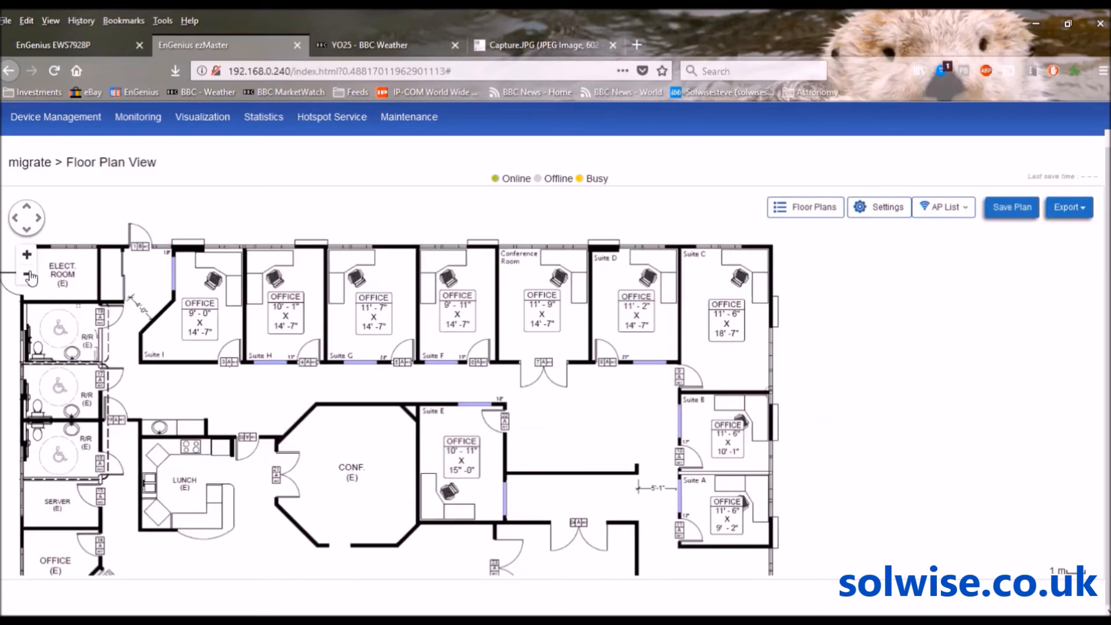
{"action": "left_click", "coordinate": [29, 276]}
{"action": "left_click", "coordinate": [29, 276]}
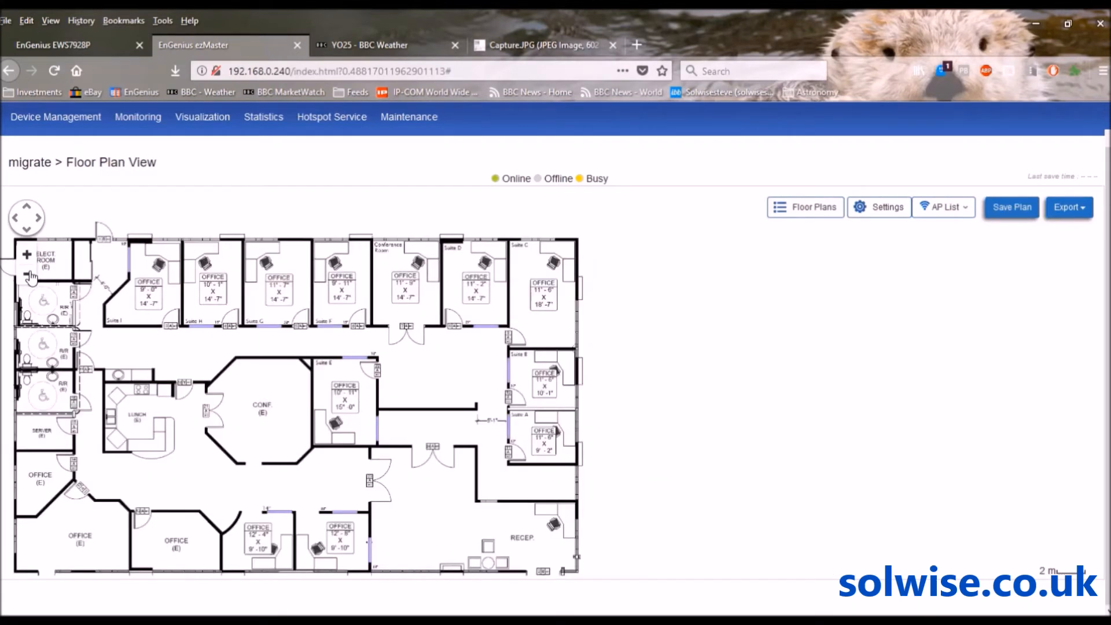
{"action": "left_click", "coordinate": [30, 276]}
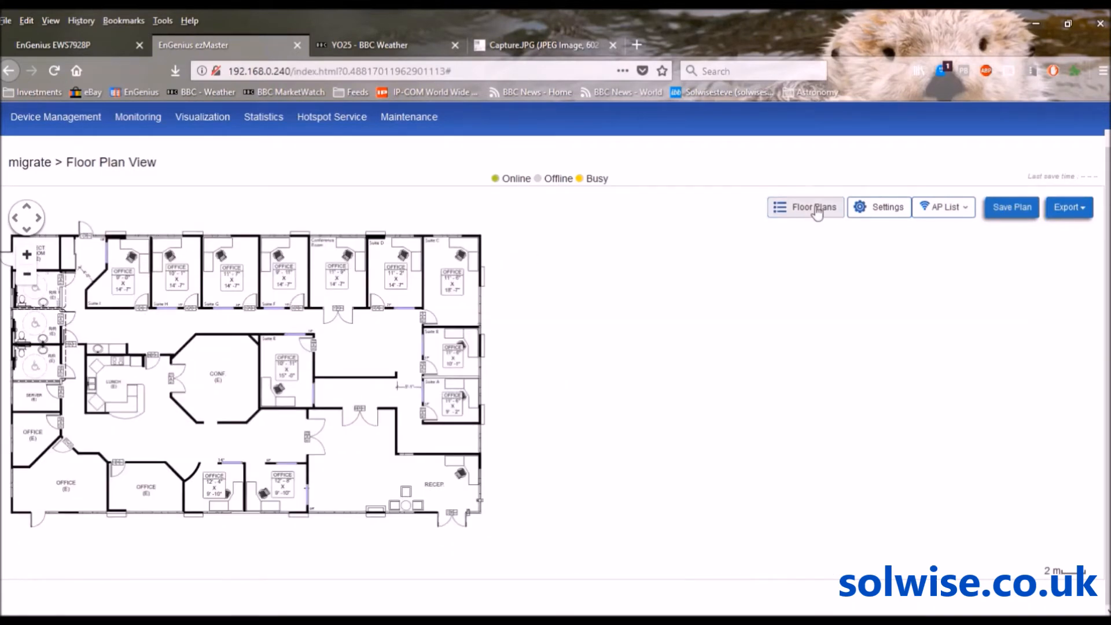
{"action": "left_click", "coordinate": [965, 211]}
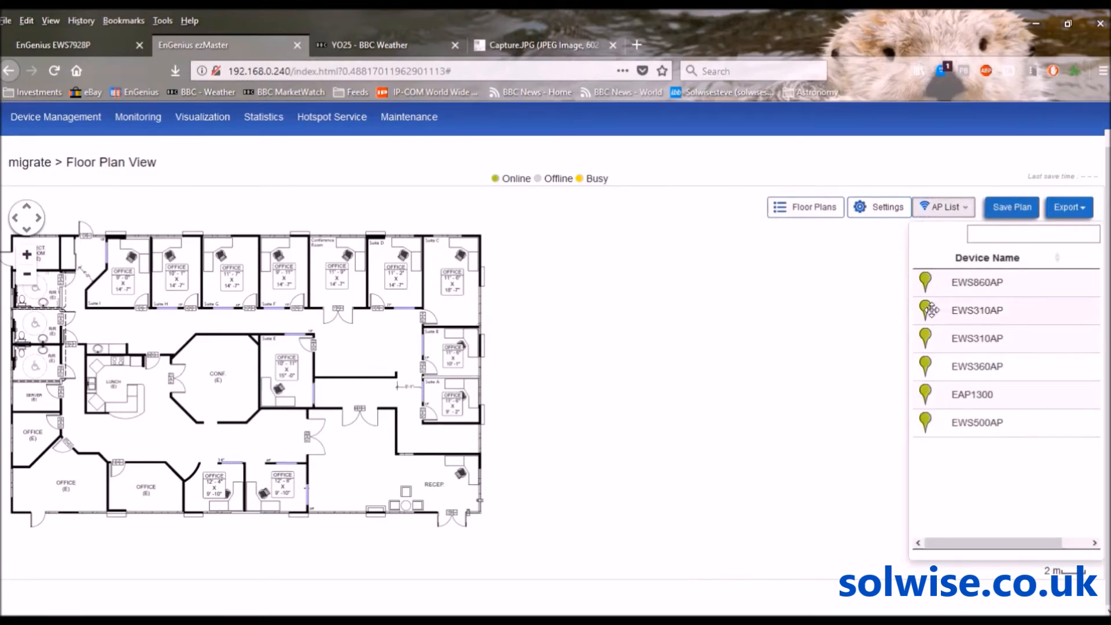
Place one EWS310AP beside the central offices and the other near the lunch room
{"action": "left_click_drag", "start_coordinate": [931, 310], "coordinate": [355, 356]}
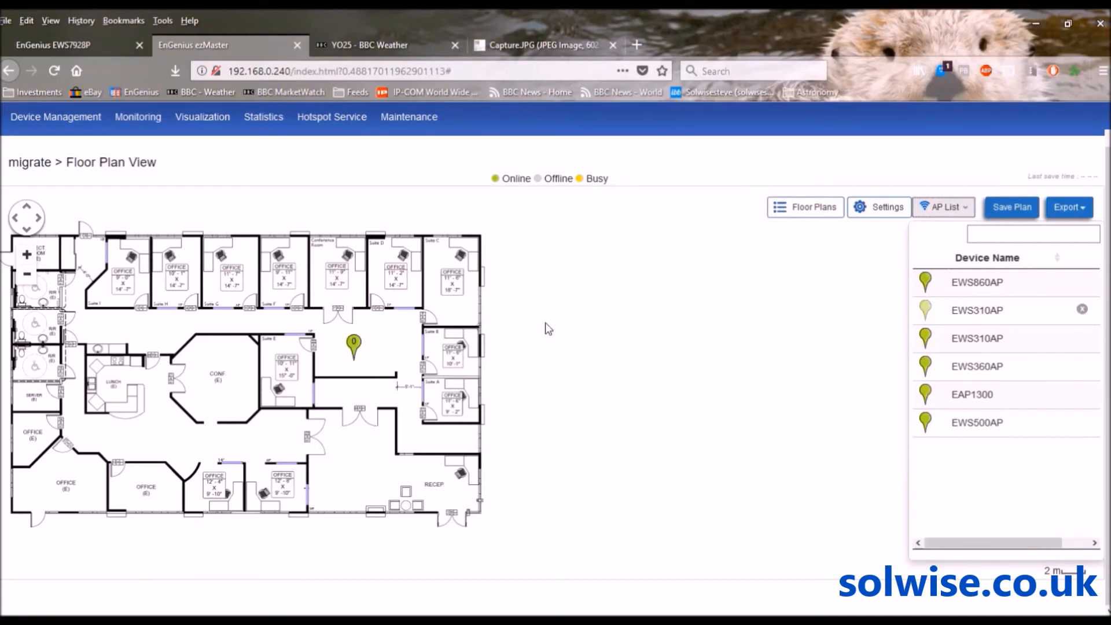
{"action": "left_click_drag", "start_coordinate": [940, 343], "coordinate": [168, 430]}
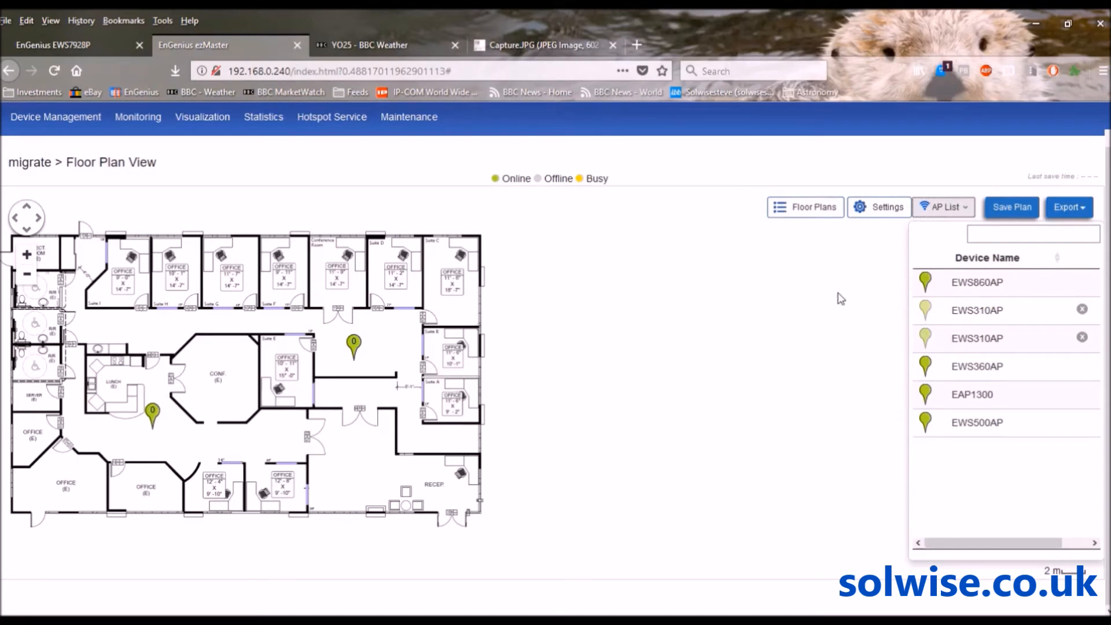
{"action": "left_click", "coordinate": [984, 227]}
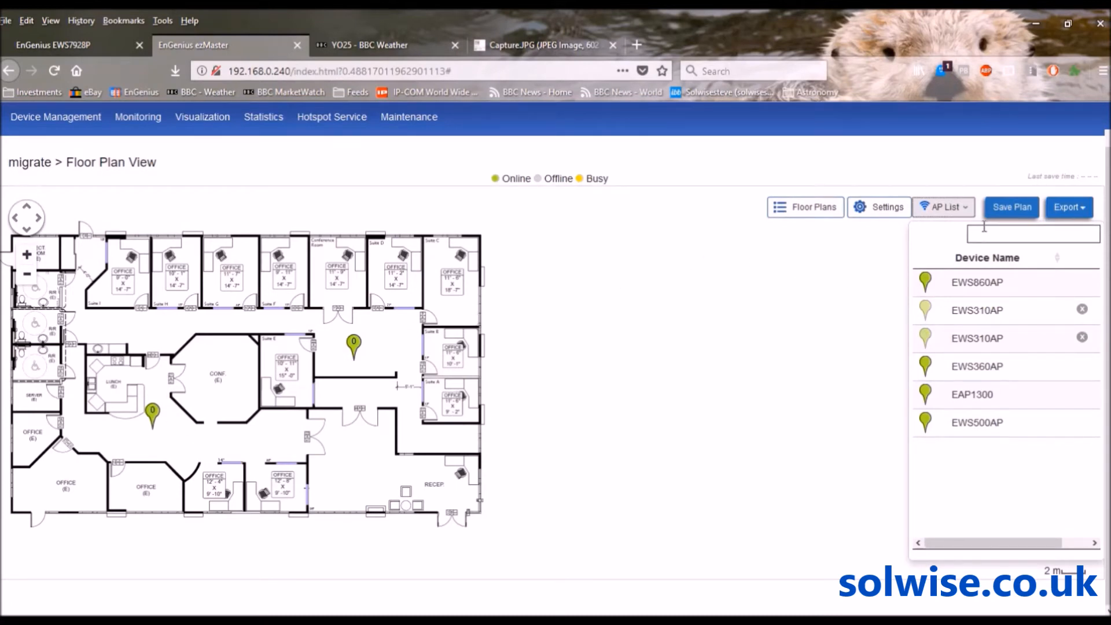
Enable RF coverage and AP info cards, set calibration offset to -3, and toggle RSSI range simulation
{"action": "left_click", "coordinate": [876, 213]}
{"action": "left_click", "coordinate": [974, 261]}
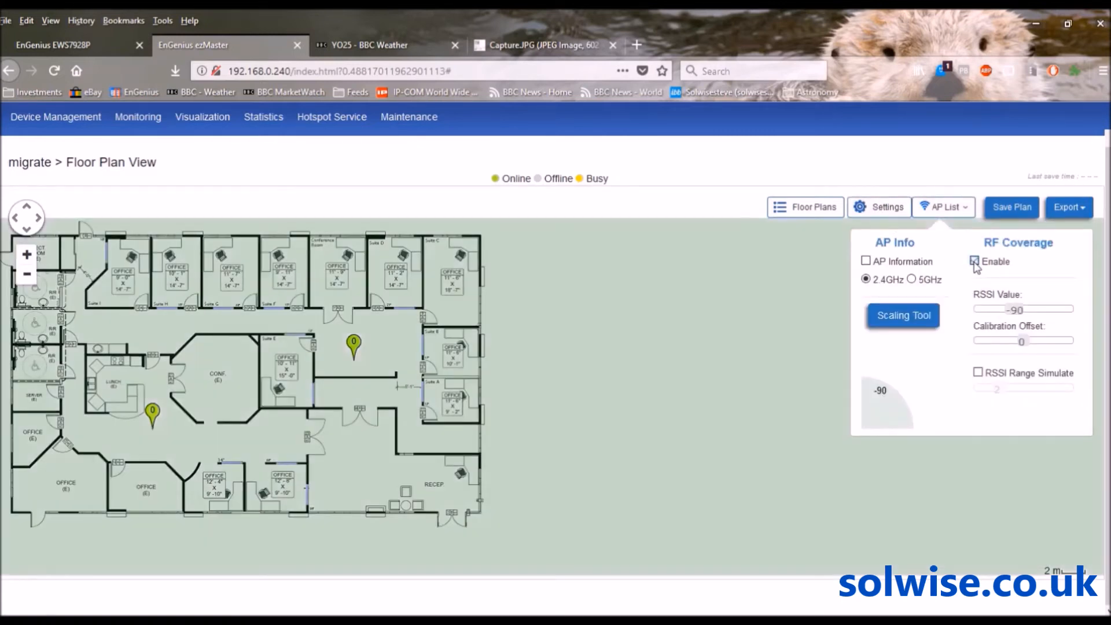
{"action": "left_click", "coordinate": [866, 260]}
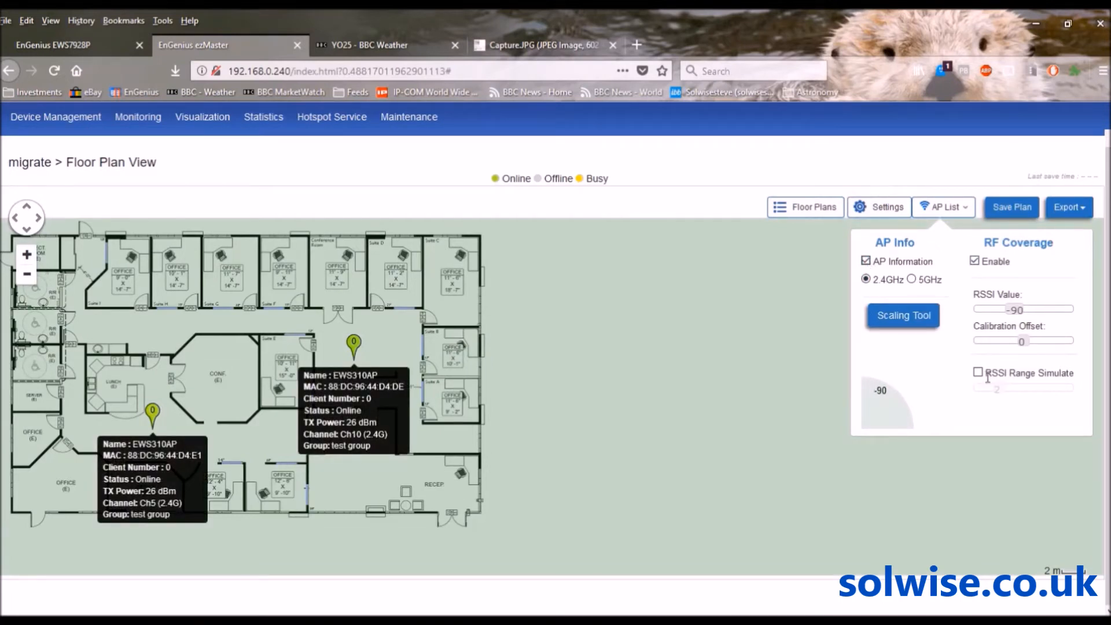
{"action": "mouse_move", "coordinate": [1014, 311]}
{"action": "left_mouse_down"}
{"action": "mouse_move", "coordinate": [1003, 311]}
{"action": "mouse_move", "coordinate": [1015, 313]}
{"action": "left_mouse_up"}
{"action": "left_click_drag", "start_coordinate": [1021, 342], "coordinate": [999, 347]}
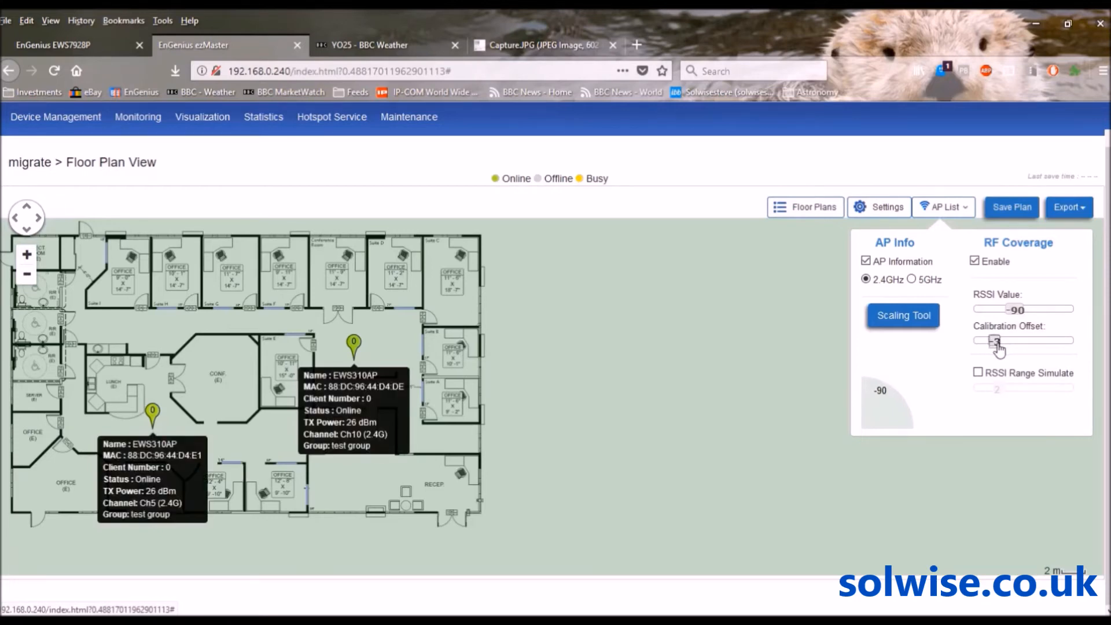
{"action": "left_click", "coordinate": [978, 373]}
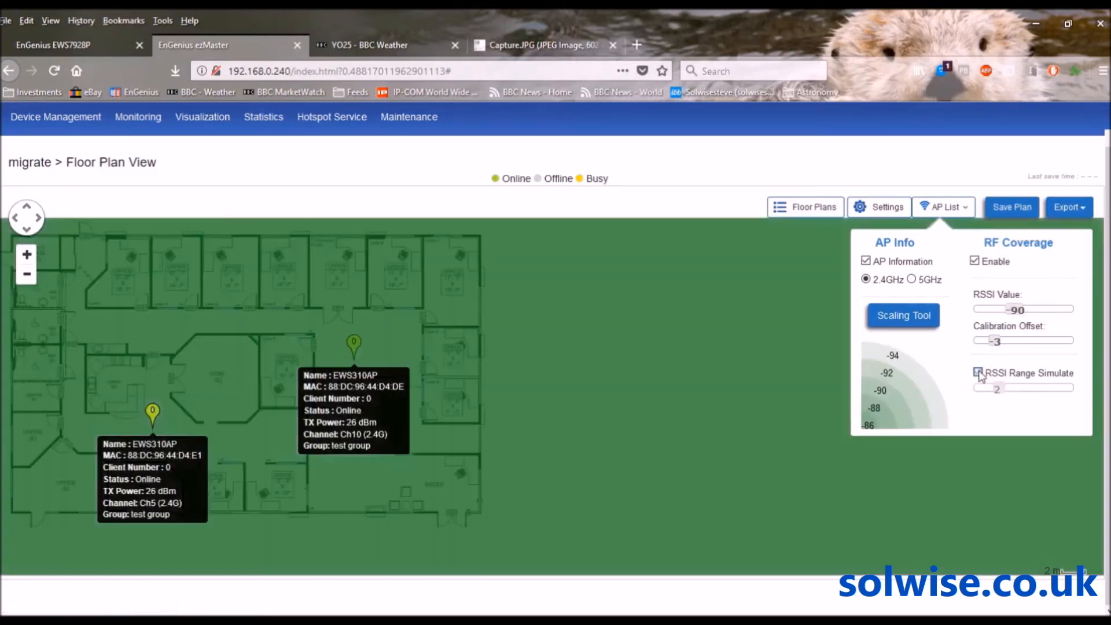
{"action": "left_click", "coordinate": [979, 374]}
{"action": "left_click", "coordinate": [978, 374]}
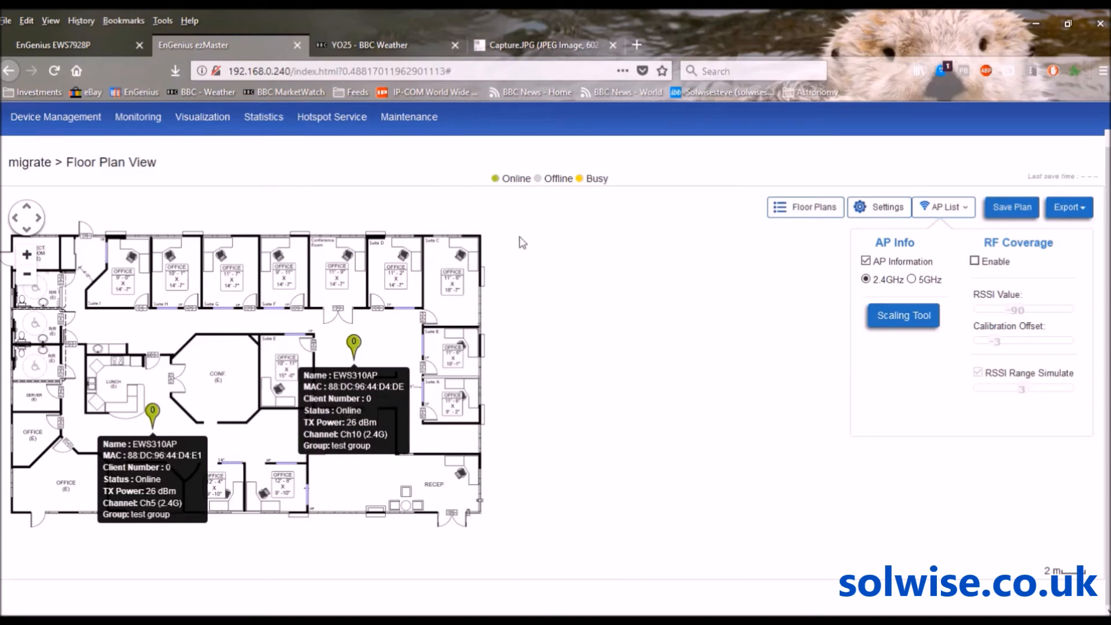
Review the Access Points traffic statistics charts
{"action": "mouse_move", "coordinate": [200, 123]}
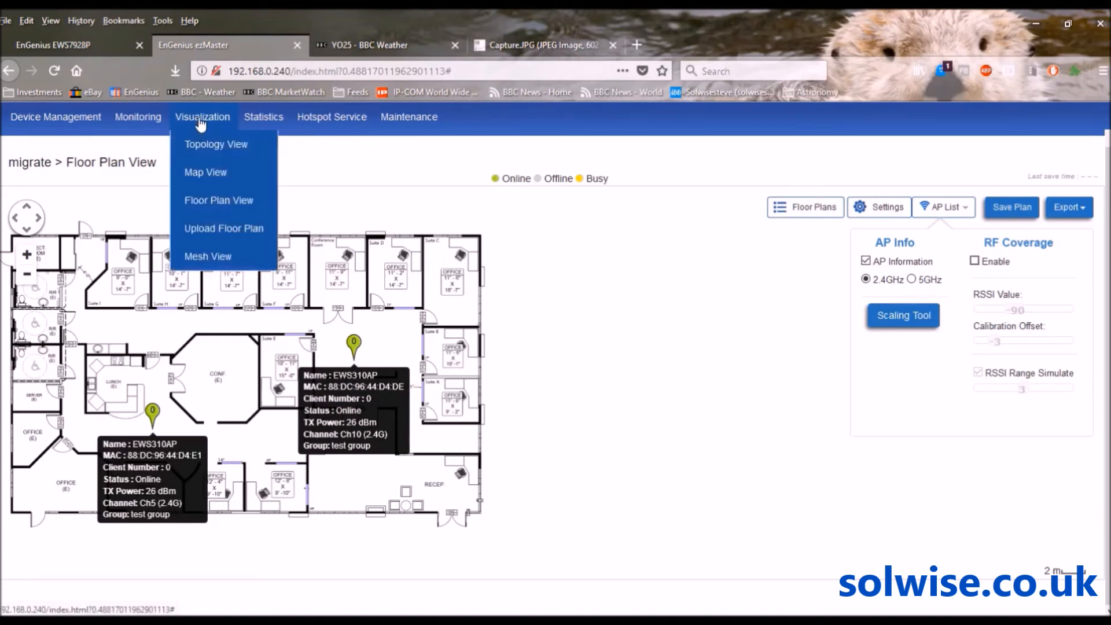
{"action": "mouse_move", "coordinate": [246, 122]}
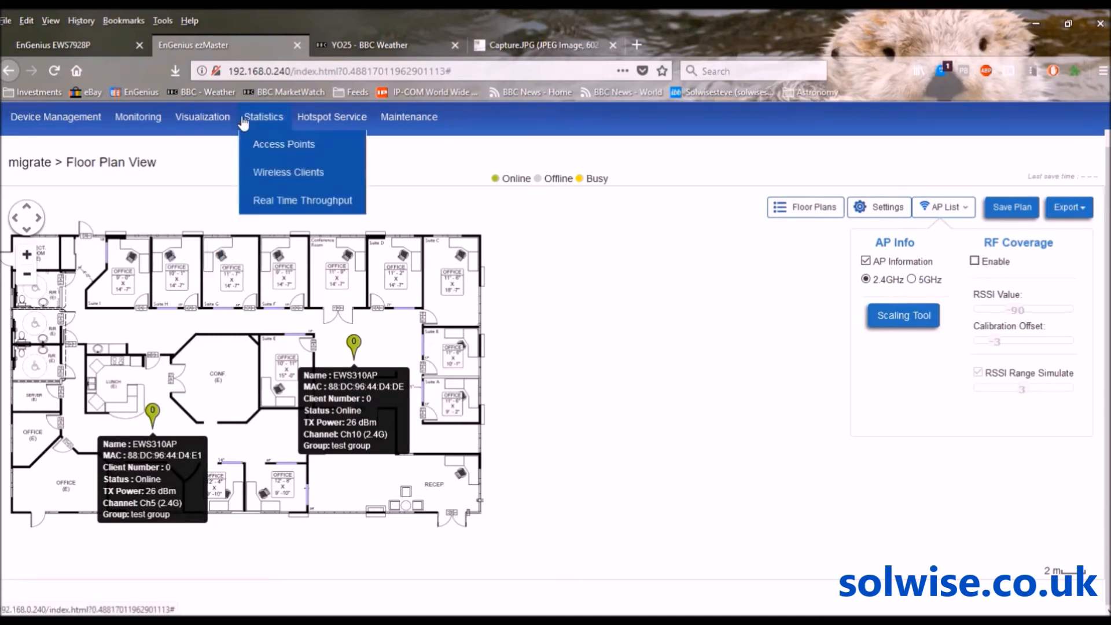
{"action": "left_click", "coordinate": [260, 150]}
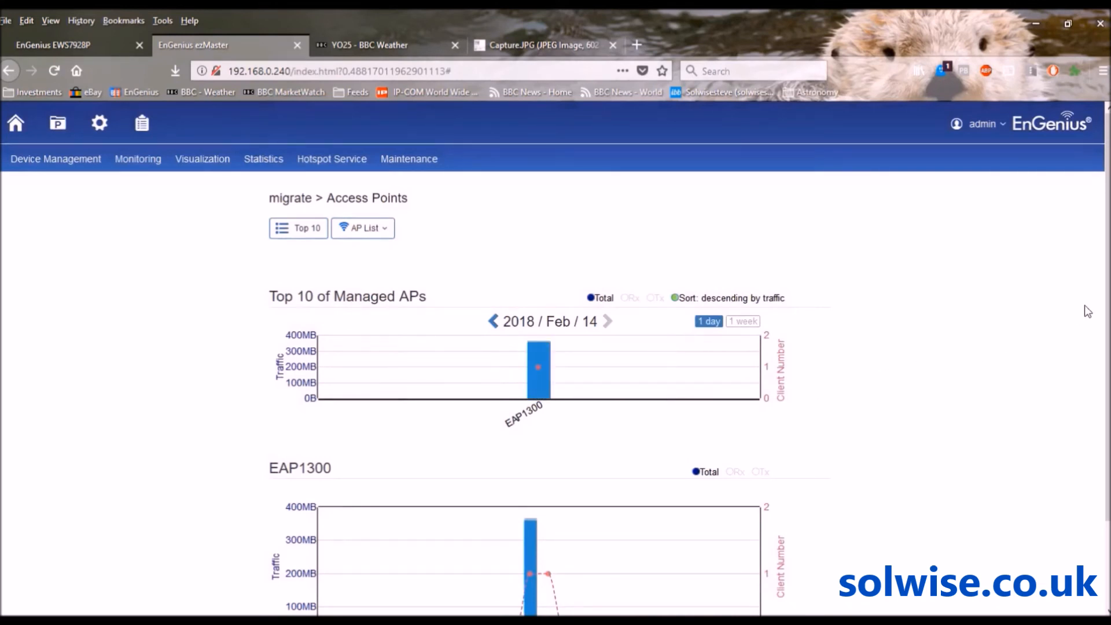
{"action": "scroll", "coordinate": [1106, 298], "scroll_direction": "down", "scroll_amount": 1}
{"action": "scroll", "coordinate": [1106, 298], "scroll_direction": "down", "scroll_amount": 1}
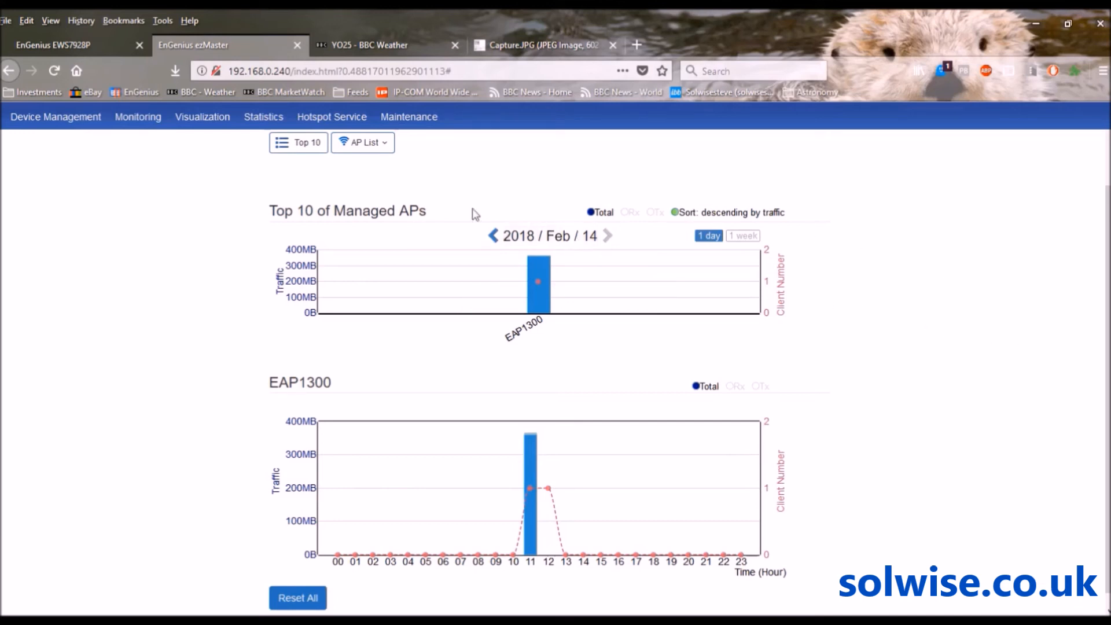
Show the Top 50 Wireless Clients, with an Android client's 366.87MB through the EAP1300
{"action": "left_click", "coordinate": [254, 118]}
{"action": "left_click", "coordinate": [259, 170]}
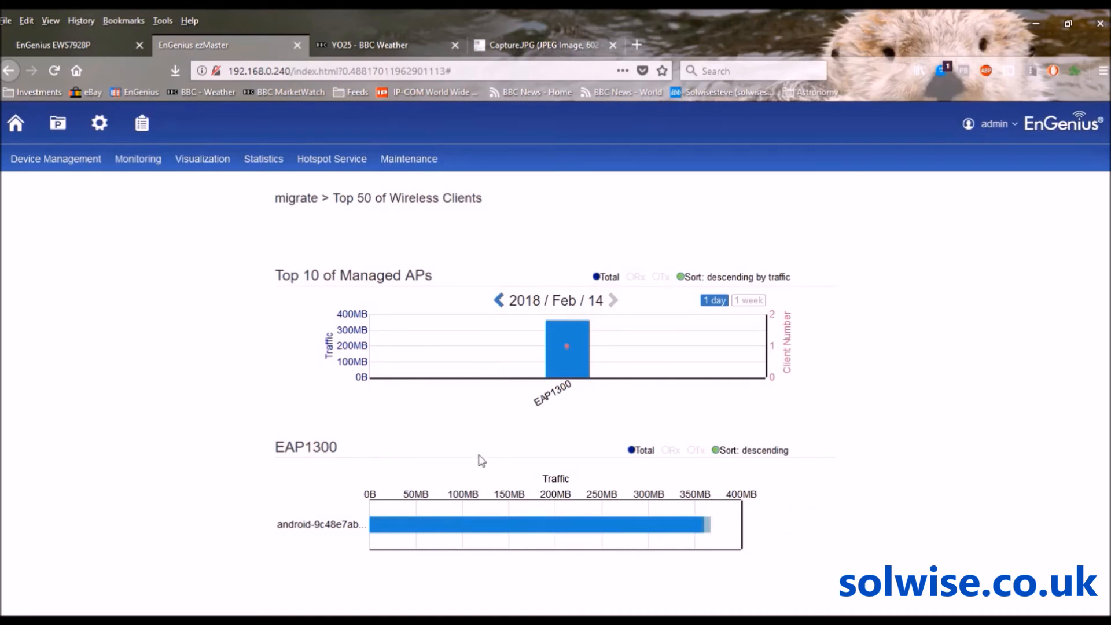
{"action": "mouse_move", "coordinate": [423, 533]}
{"action": "left_click", "coordinate": [264, 160]}
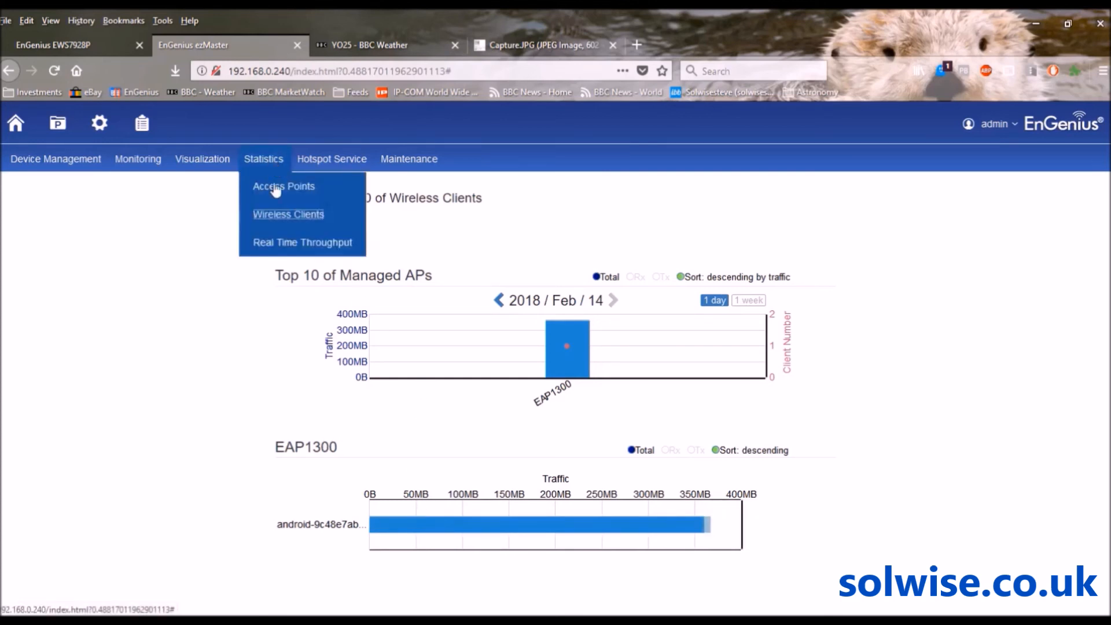
Graph live traffic for the EAP1300 on the Real Time Throughput page
{"action": "left_click", "coordinate": [287, 244]}
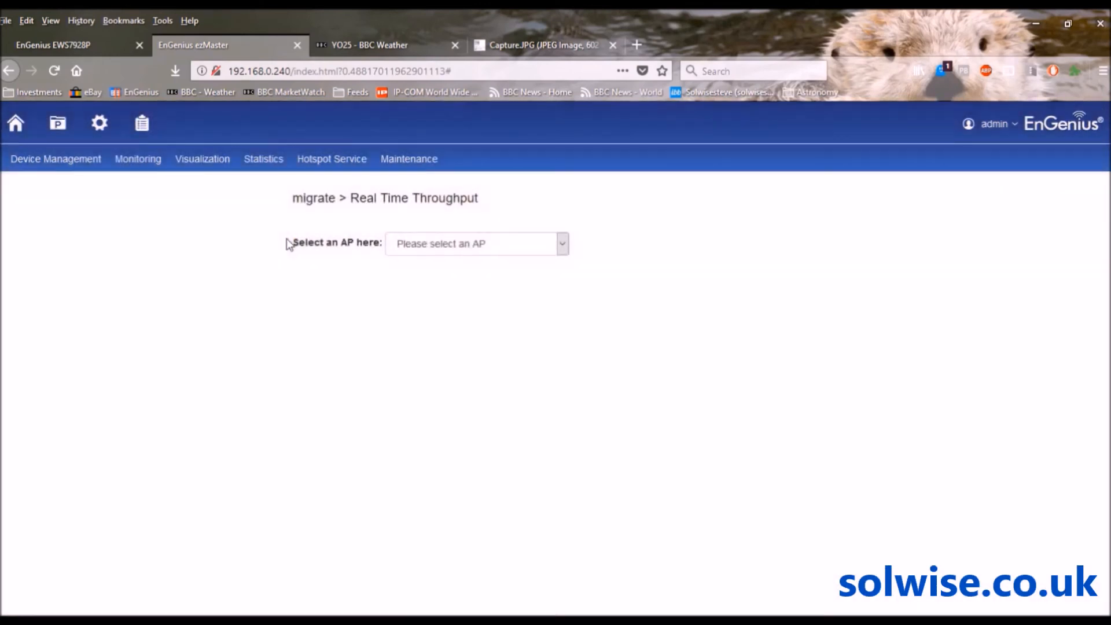
{"action": "left_click", "coordinate": [563, 245]}
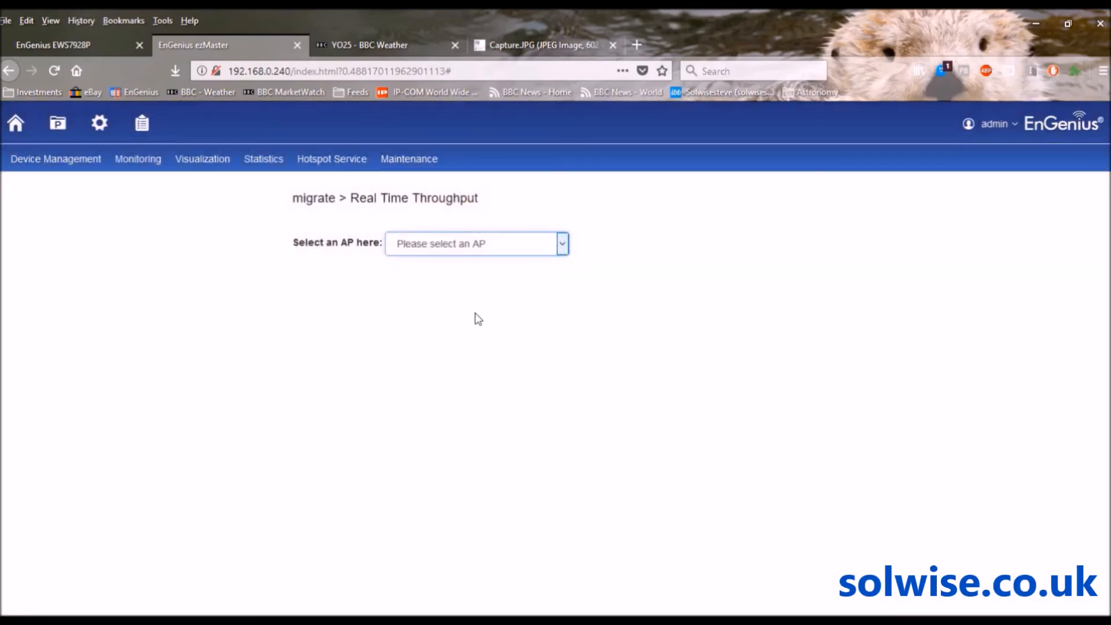
{"action": "left_click", "coordinate": [454, 348]}
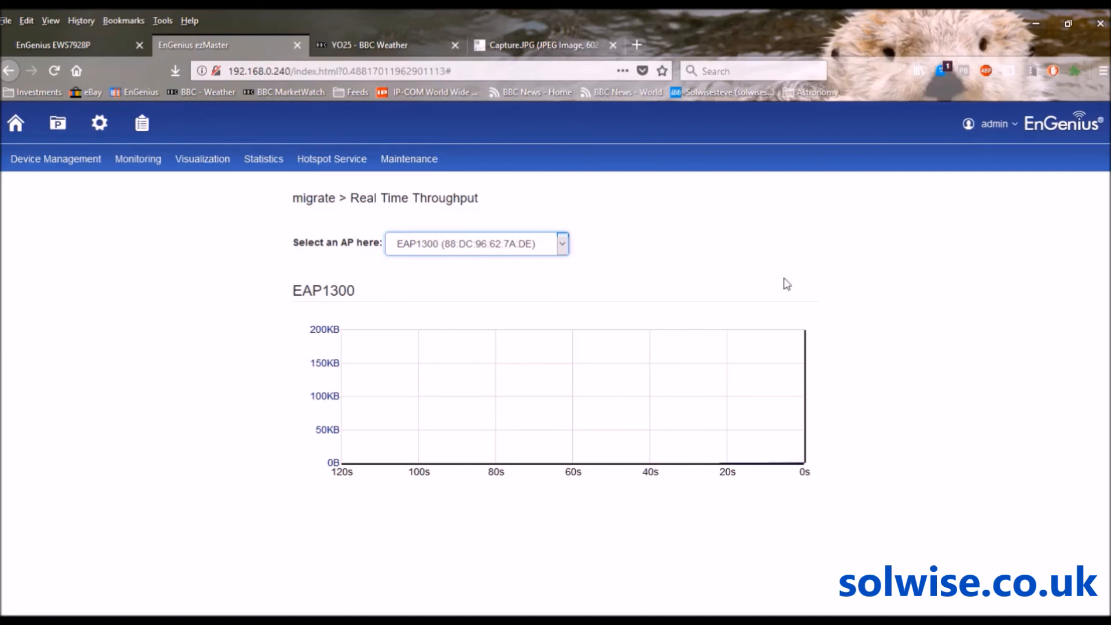
Review the Bulk Update firmware page, then show the empty Bulk Update (Switch) page
{"action": "mouse_move", "coordinate": [265, 166]}
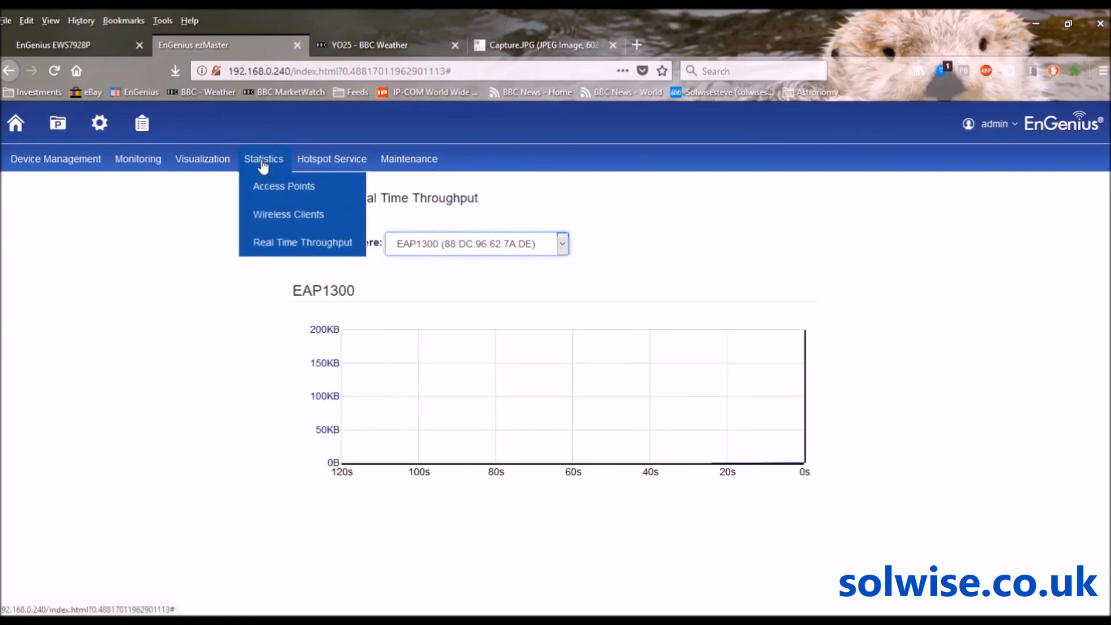
{"action": "mouse_move", "coordinate": [318, 162]}
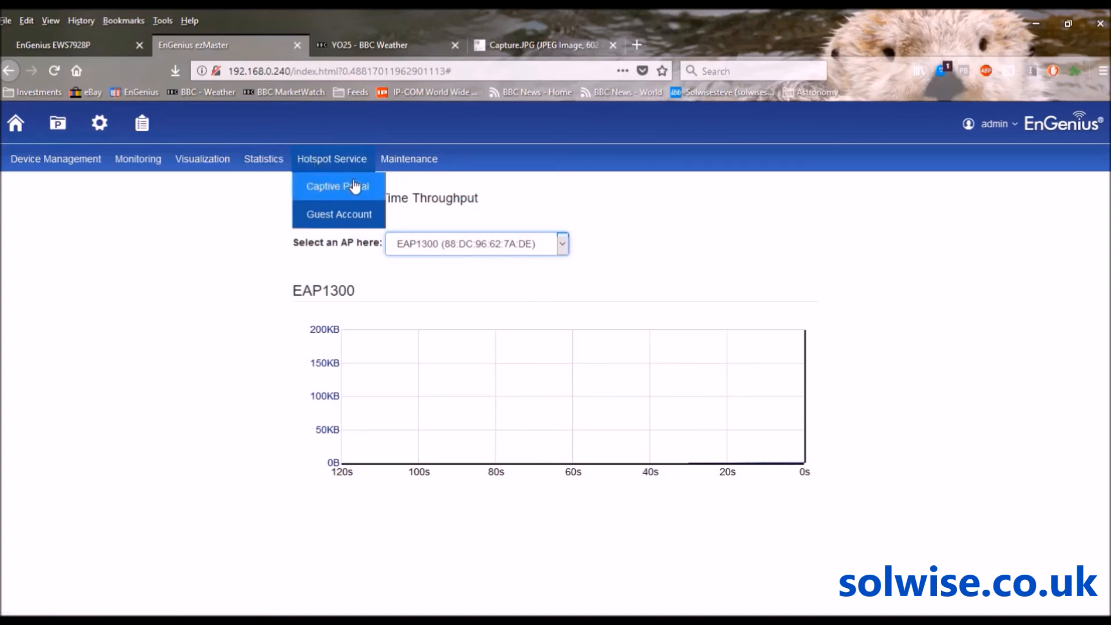
{"action": "mouse_move", "coordinate": [387, 169]}
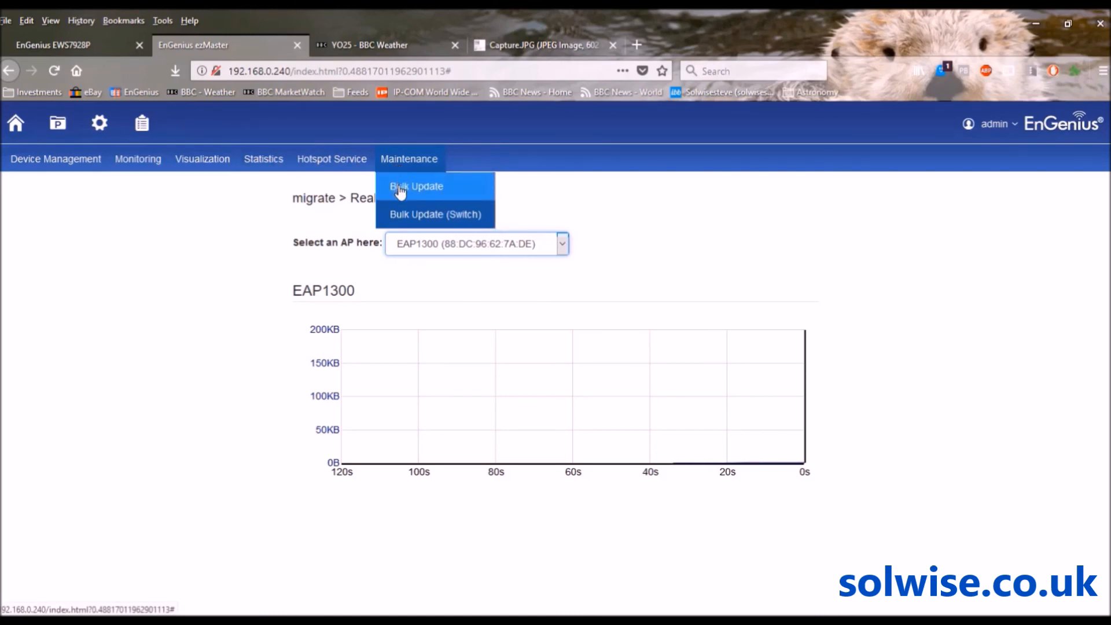
{"action": "left_click", "coordinate": [401, 189]}
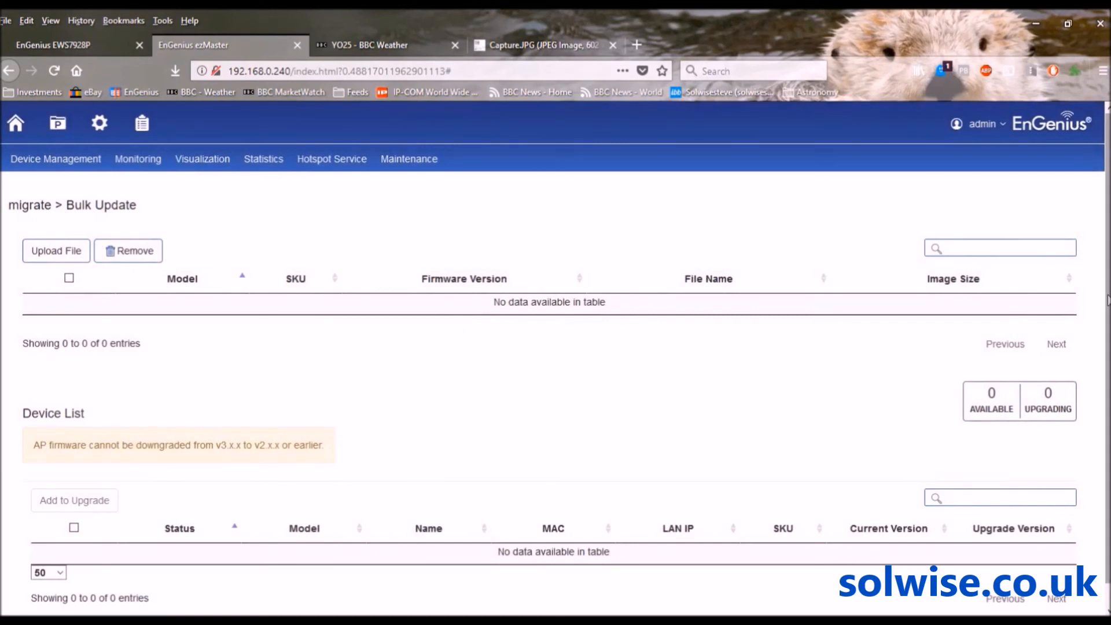
{"action": "scroll", "coordinate": [1108, 300], "scroll_direction": "down", "scroll_amount": 1}
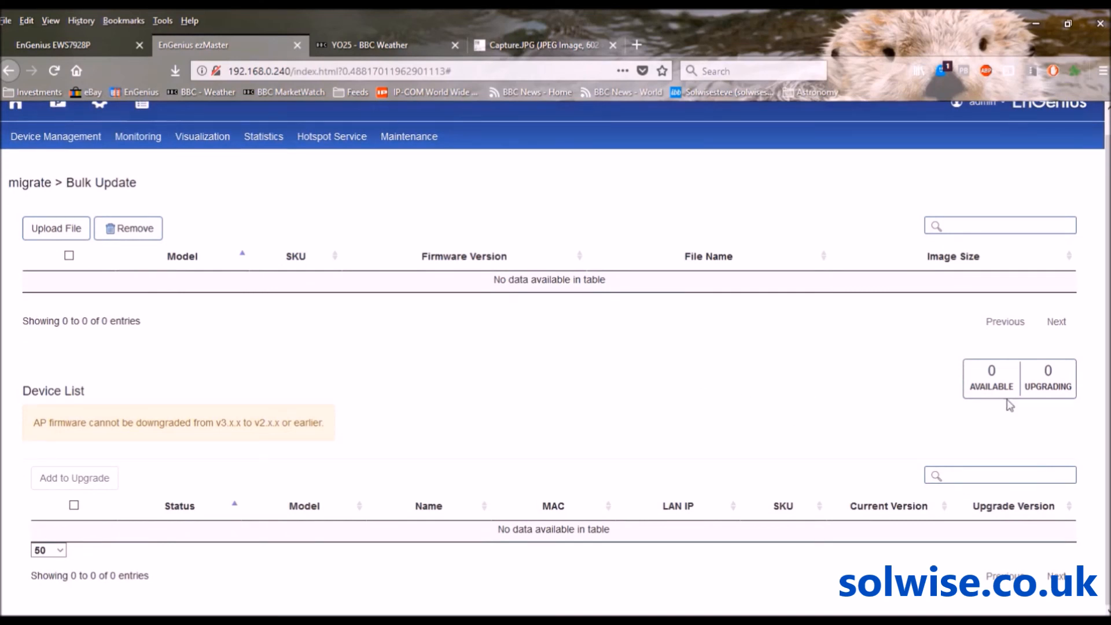
{"action": "scroll", "coordinate": [1105, 371], "scroll_direction": "up", "scroll_amount": 1}
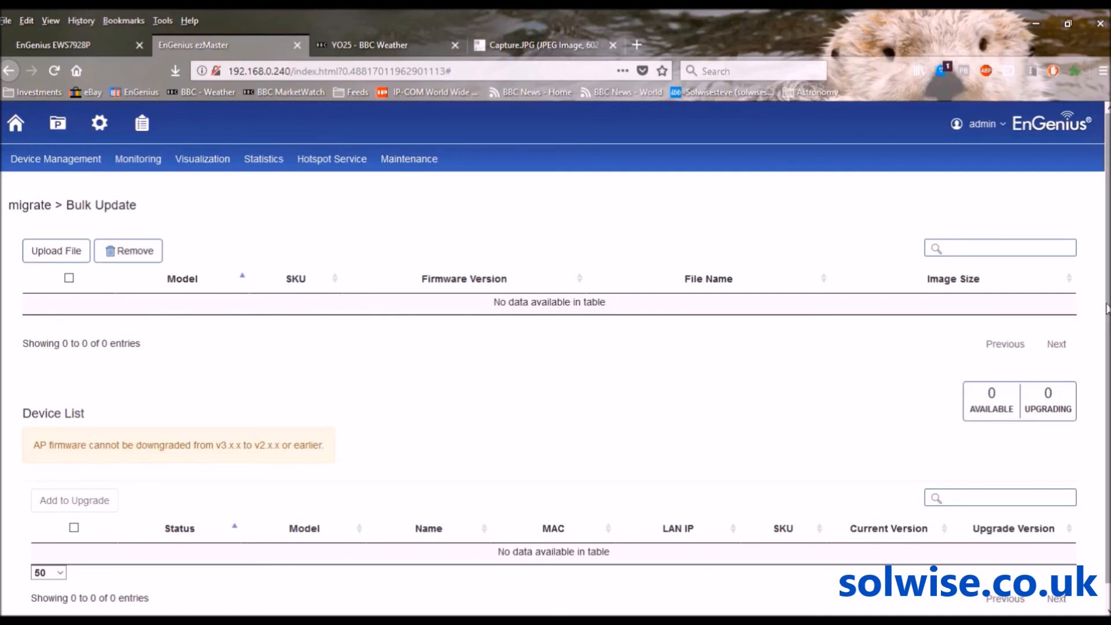
{"action": "scroll", "coordinate": [1107, 309], "scroll_direction": "down", "scroll_amount": 1}
{"action": "scroll", "coordinate": [1107, 237], "scroll_direction": "up", "scroll_amount": 1}
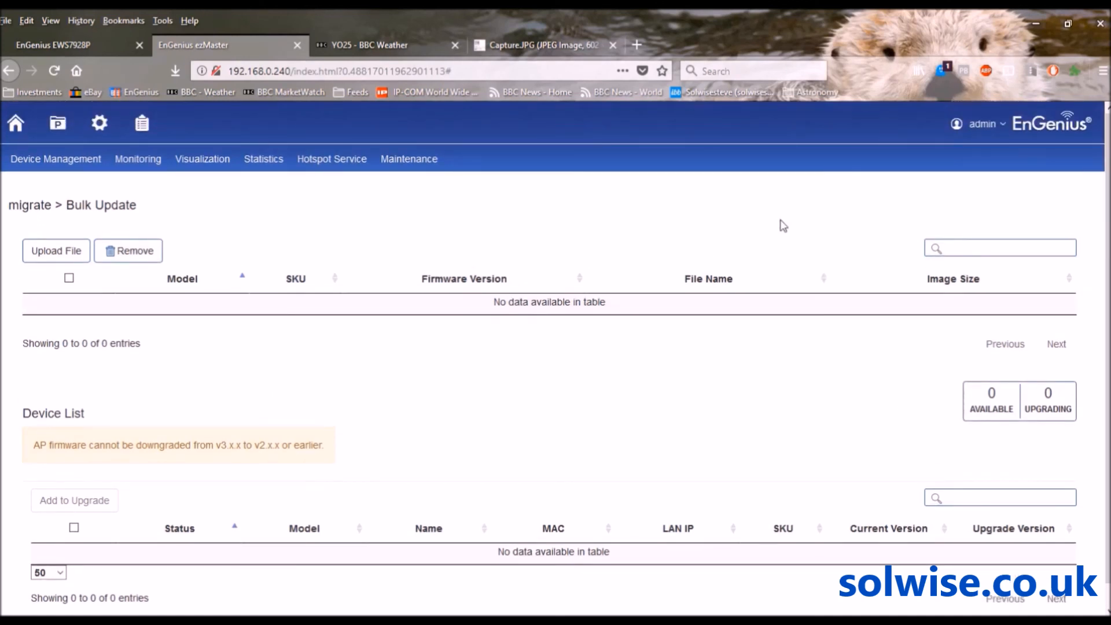
{"action": "mouse_move", "coordinate": [406, 168]}
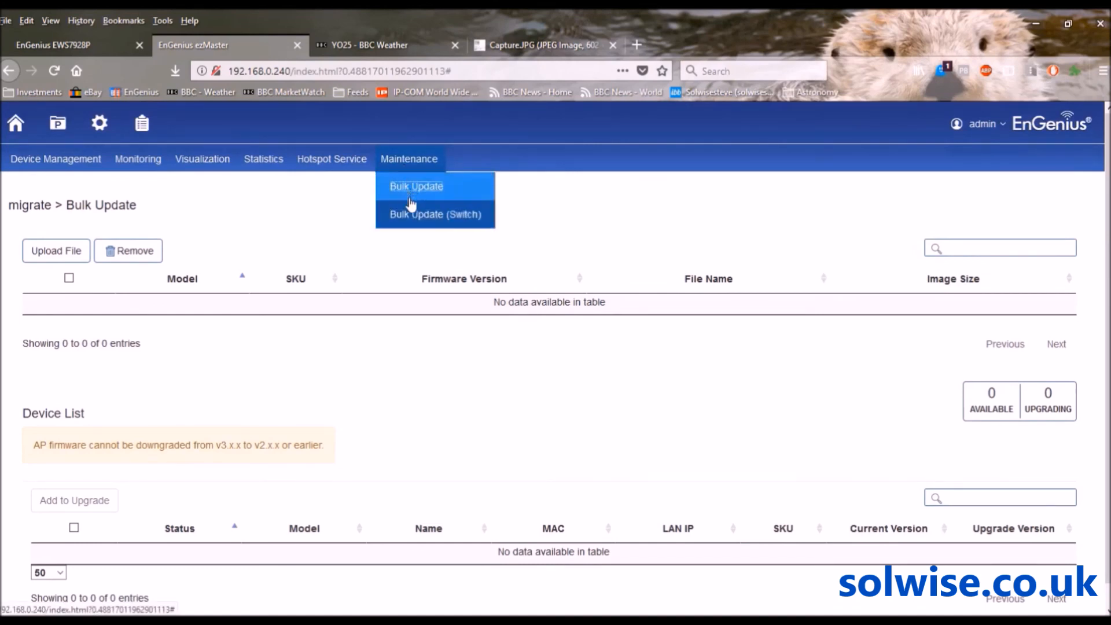
{"action": "left_click", "coordinate": [410, 218]}
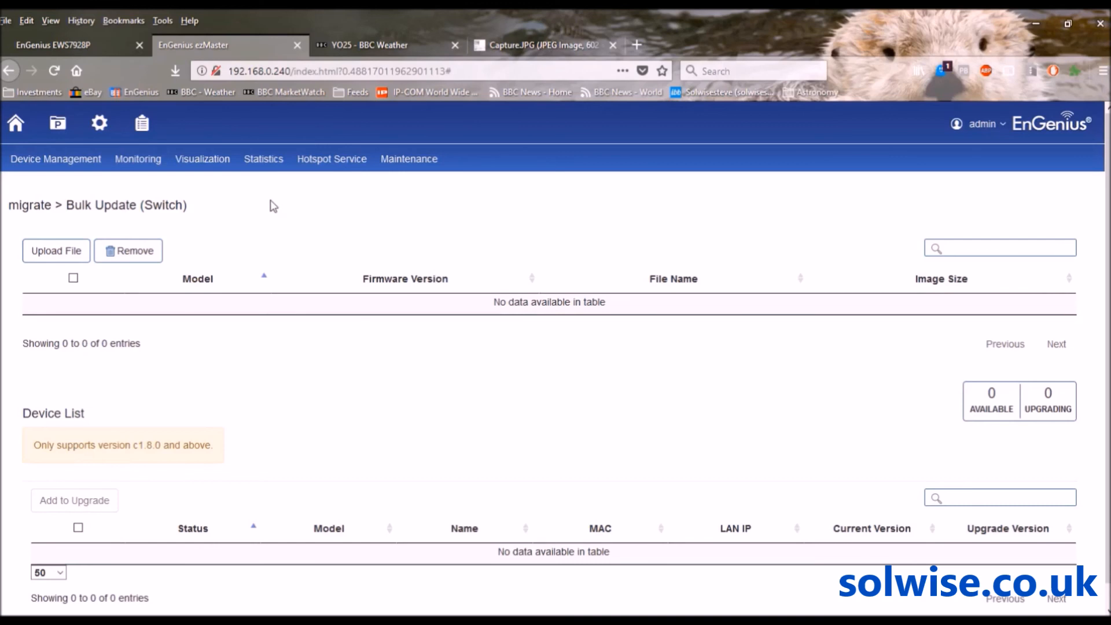
Open the global settings to the System > Admin Account page
{"action": "left_click", "coordinate": [98, 123]}
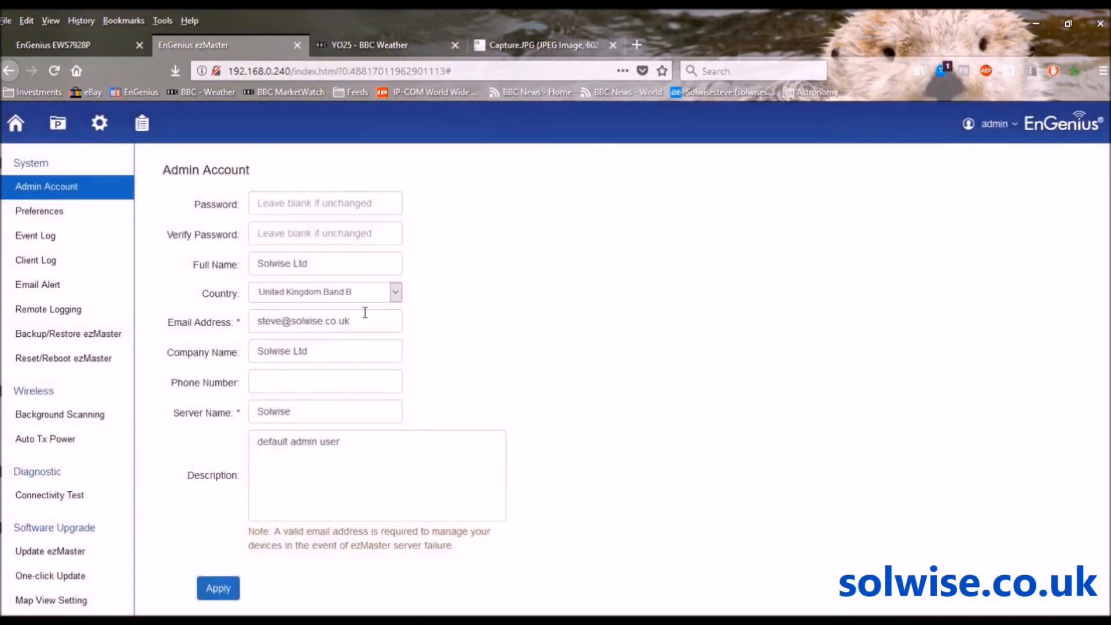